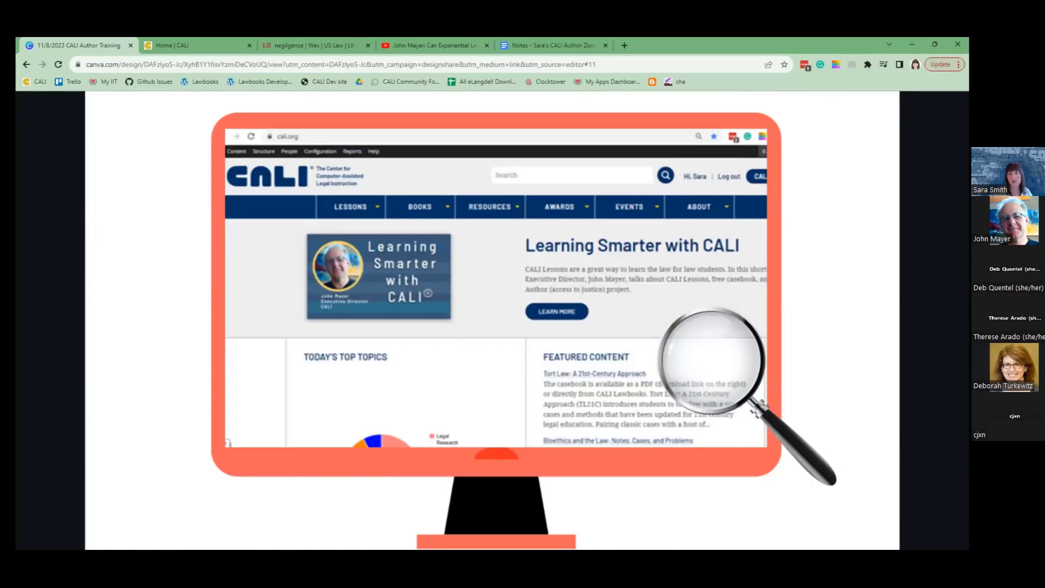
Step: Switch to the CALI website, open the list of all lessons and look through the first-year and upper-level topics
left_click(201, 40)
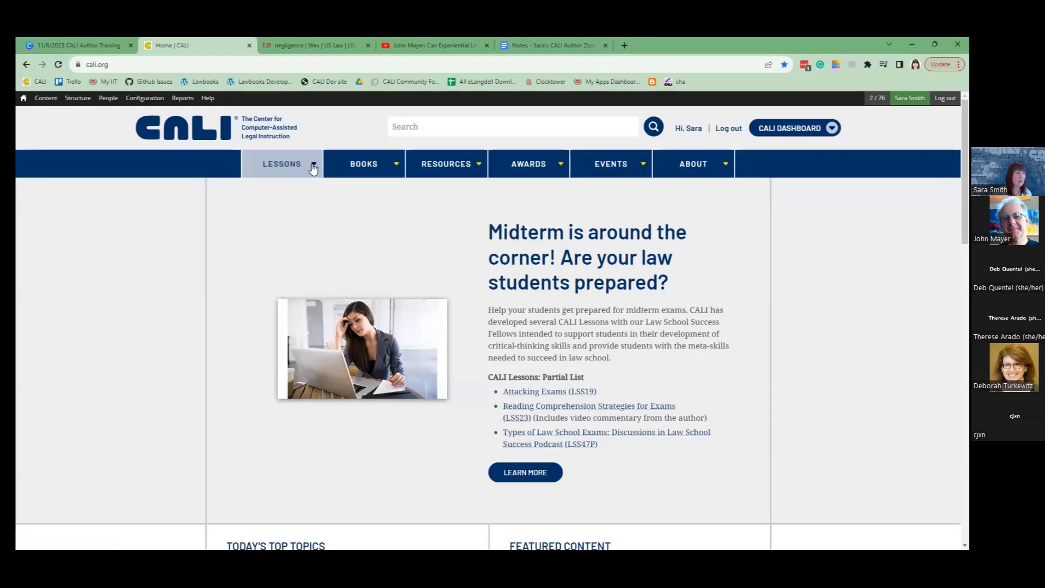
mouse_move(296, 169)
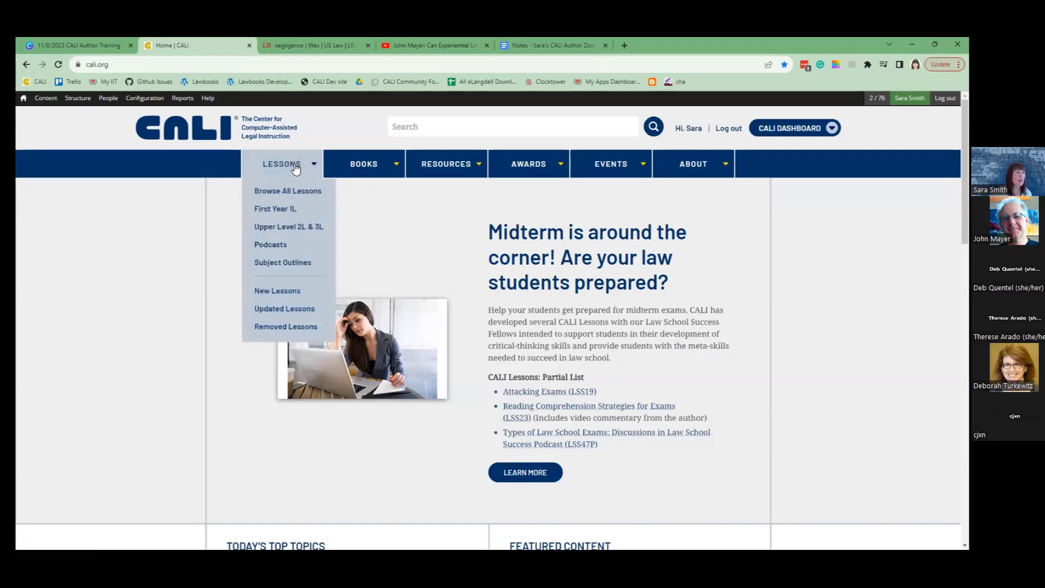
left_click(278, 195)
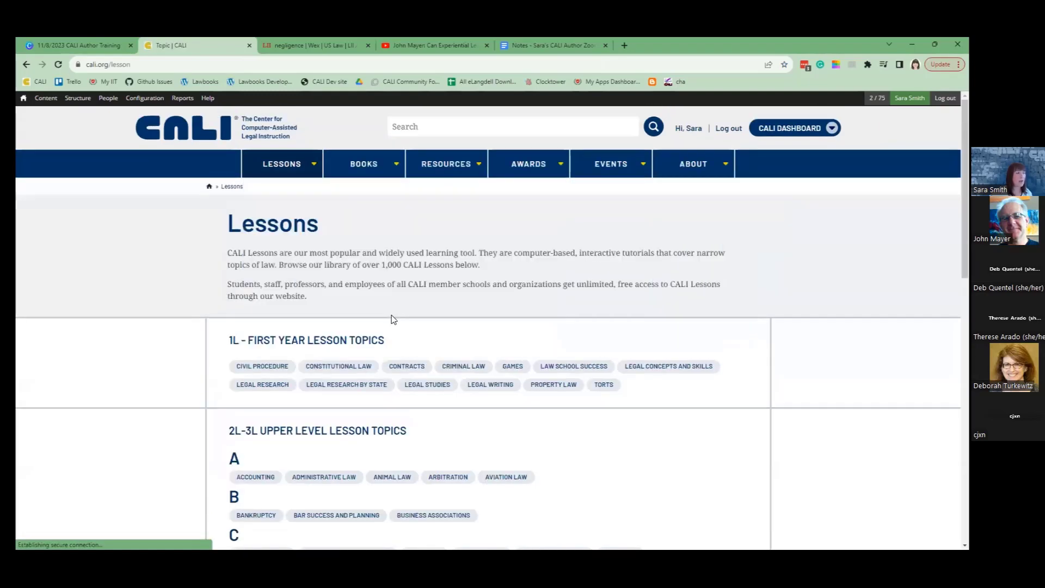
scroll(389, 315, "down", 4)
scroll(91, 361, "up", 2)
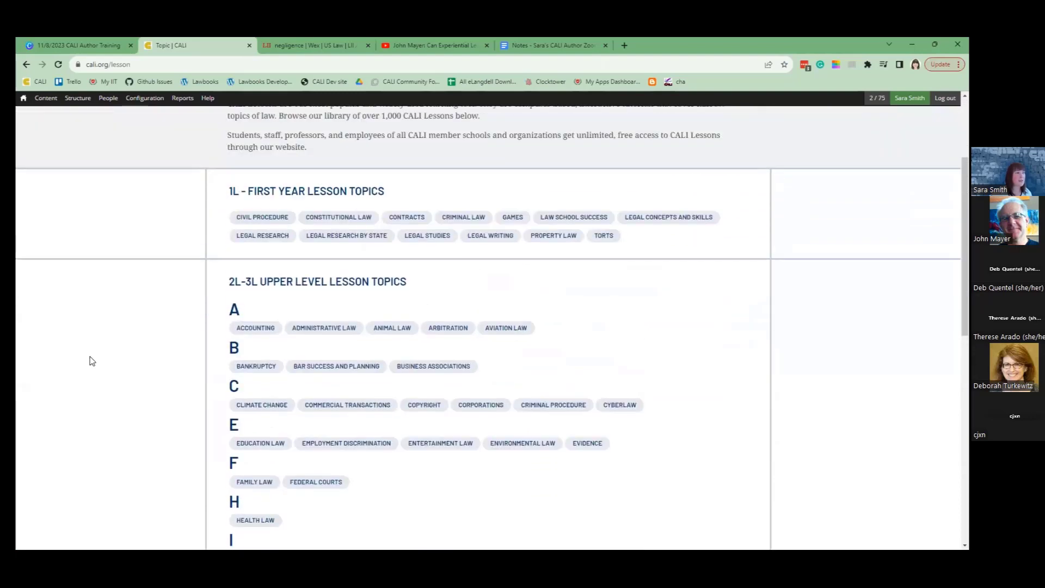
scroll(91, 360, "down", 5)
scroll(90, 360, "up", 8)
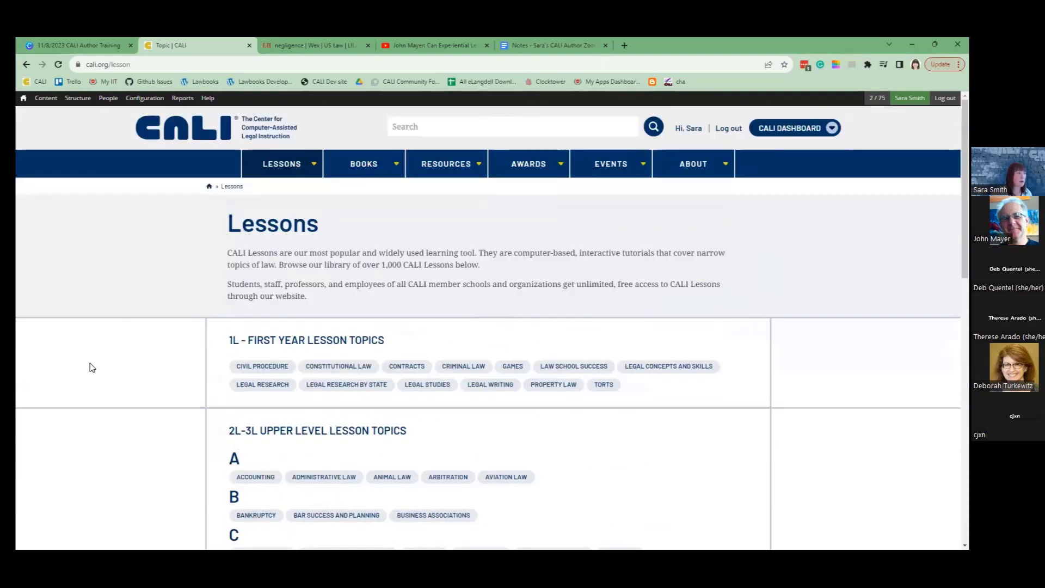
Step: Open the first-year Contracts topic and look through its lesson cards
left_click(407, 366)
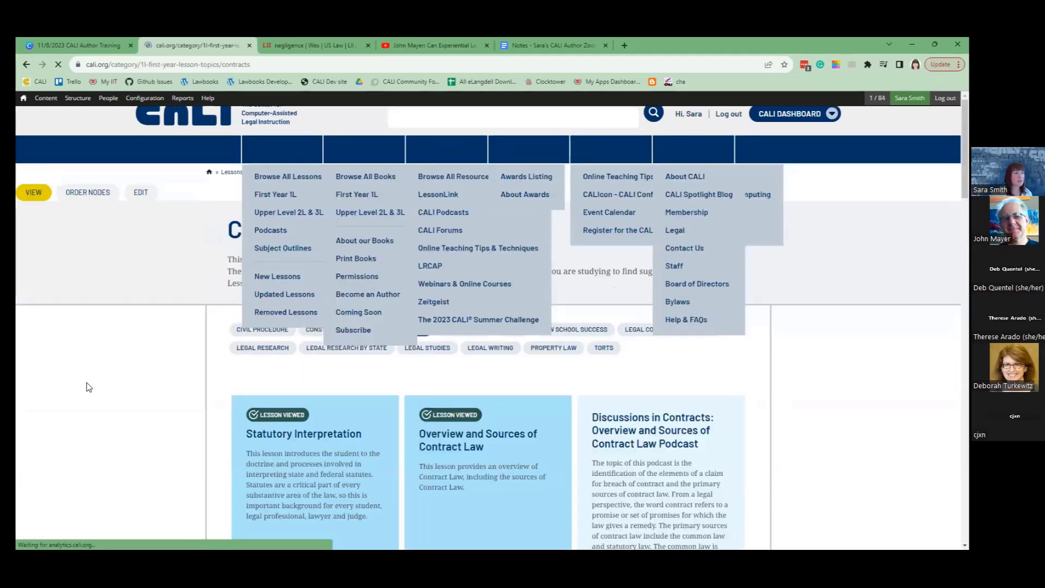
scroll(82, 384, "down", 4)
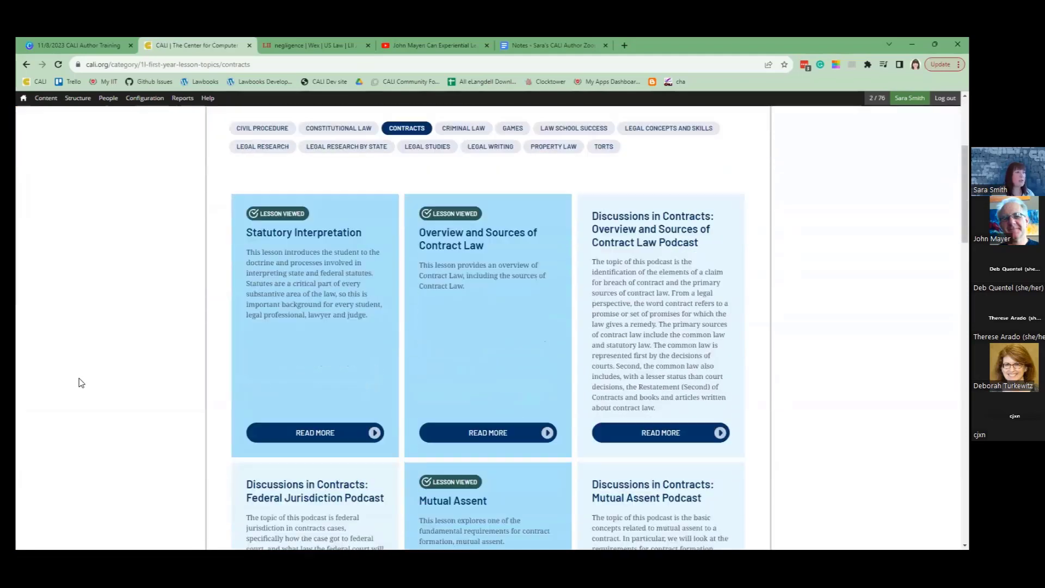
scroll(82, 383, "down", 7)
scroll(88, 383, "up", 11)
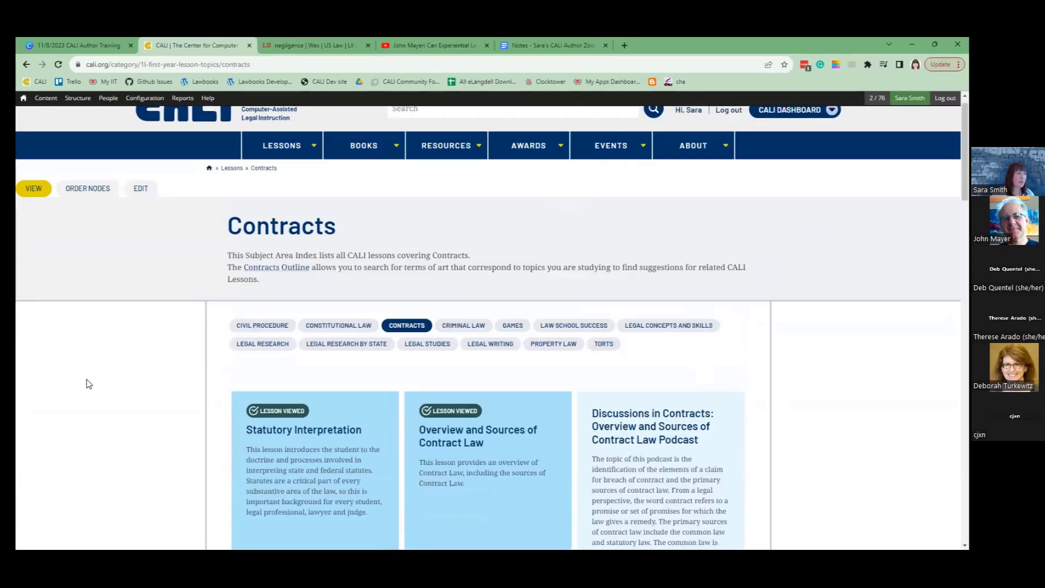
scroll(88, 384, "up", 1)
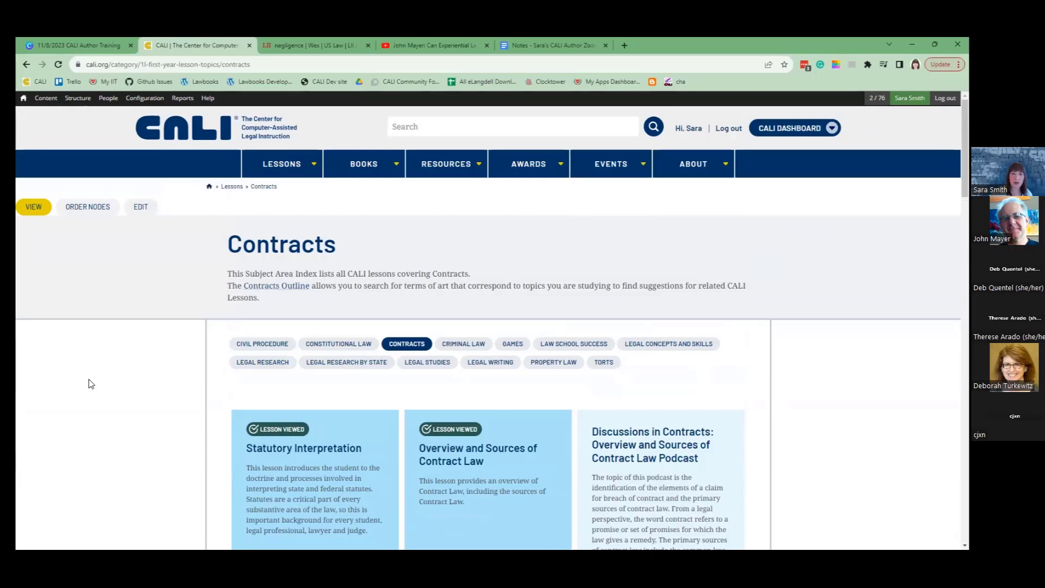
Step: Open the Contracts Outline and review how its lessons are arranged by subtopic
left_click(282, 288)
scroll(149, 364, "down", 3)
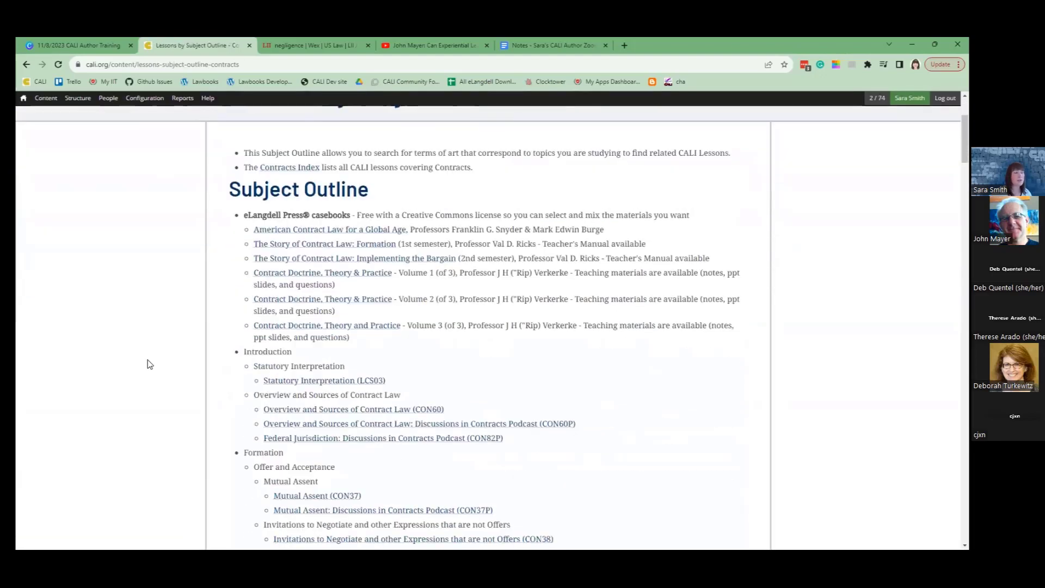
scroll(152, 362, "up", 3)
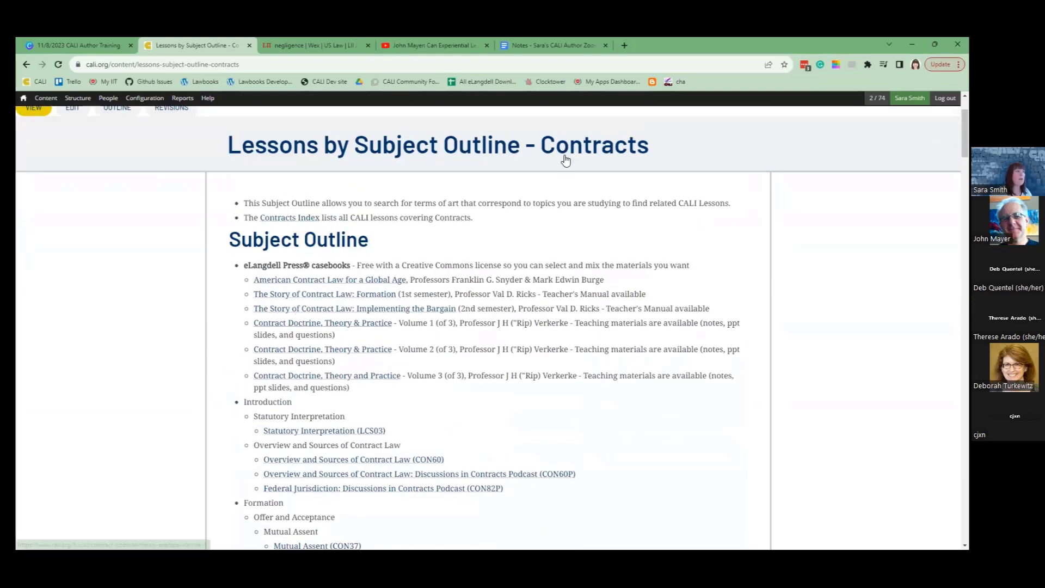
scroll(565, 159, "up", 2)
Step: Open the Subject Outlines overview for lessons and look through the available subjects
mouse_move(274, 169)
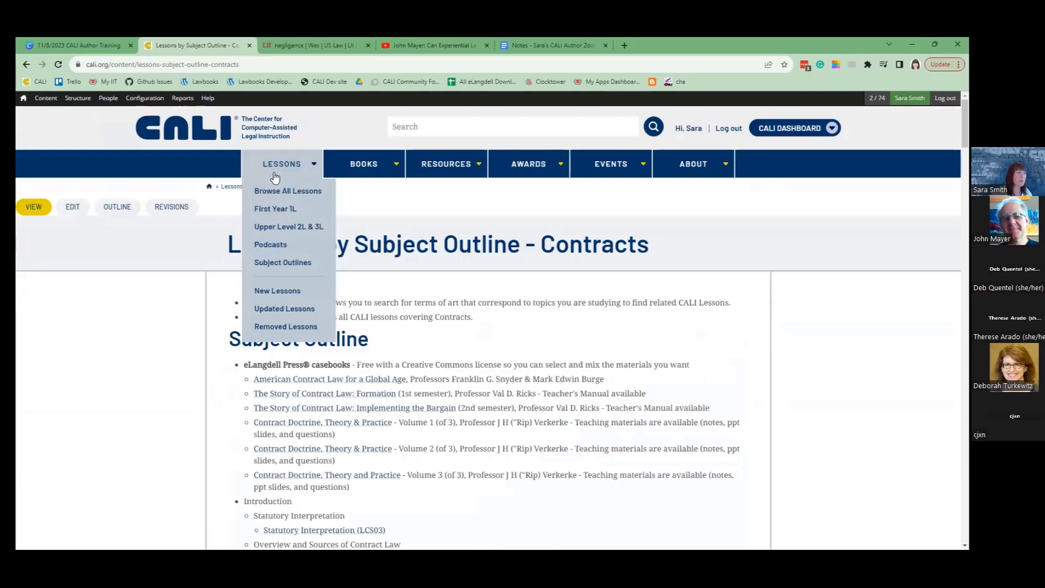
left_click(282, 267)
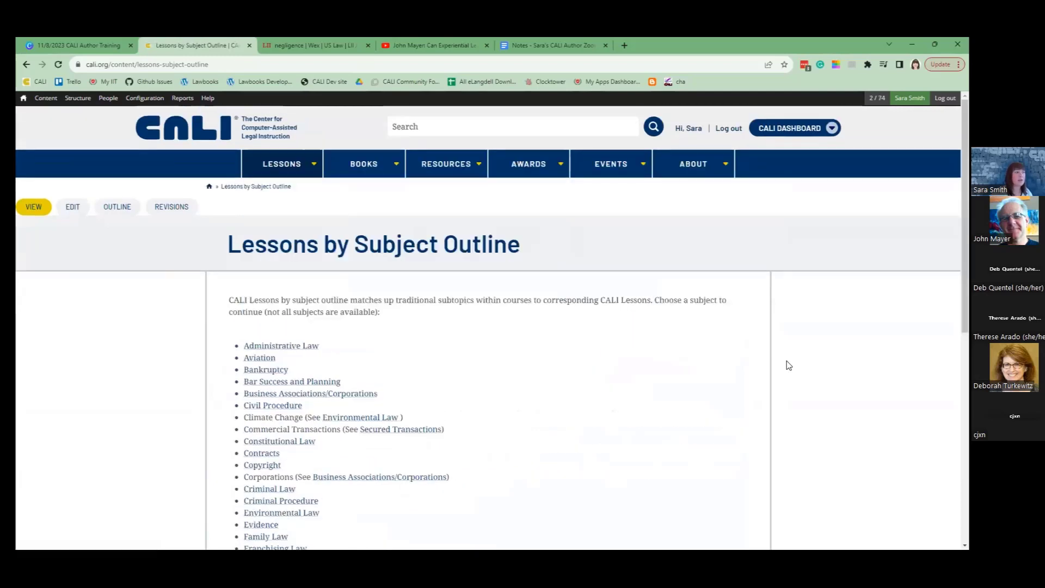
scroll(787, 364, "down", 10)
scroll(787, 366, "up", 5)
scroll(788, 366, "down", 2)
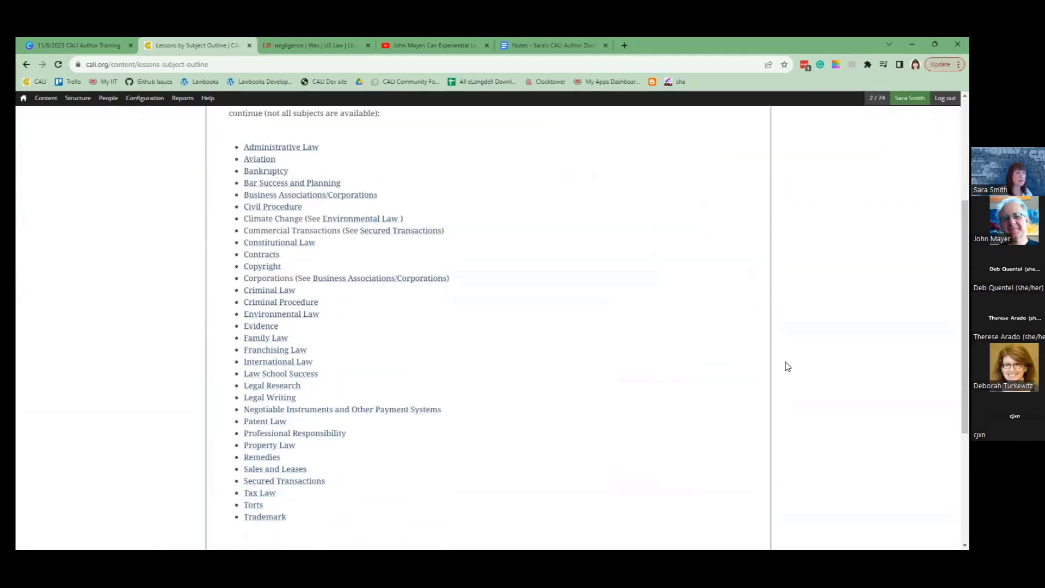
scroll(789, 365, "up", 4)
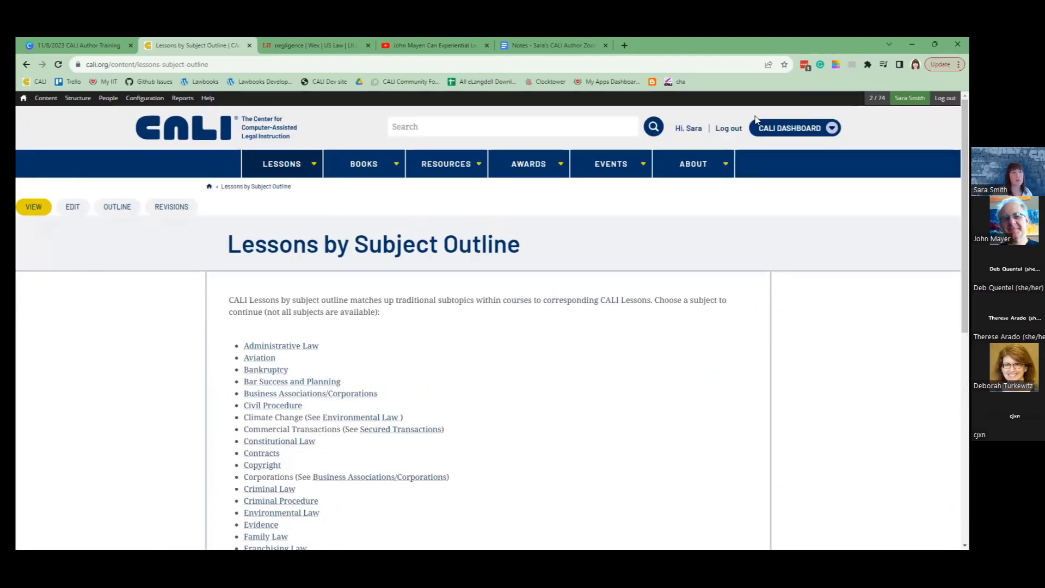
Step: Open CALI Author from the CALI dashboard and browse the published CALI Lessons available for editing
left_click(817, 135)
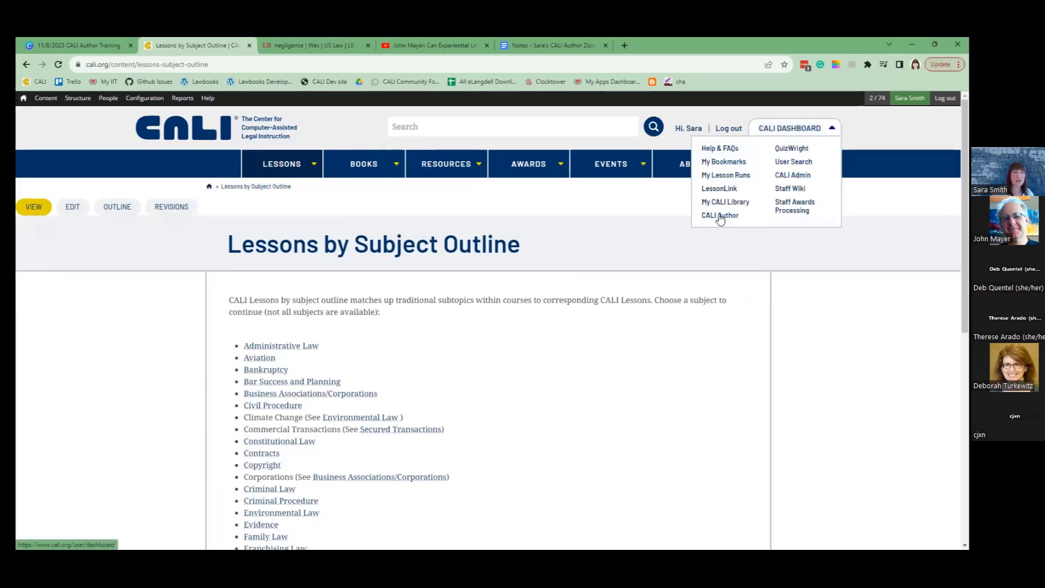
left_click(720, 216)
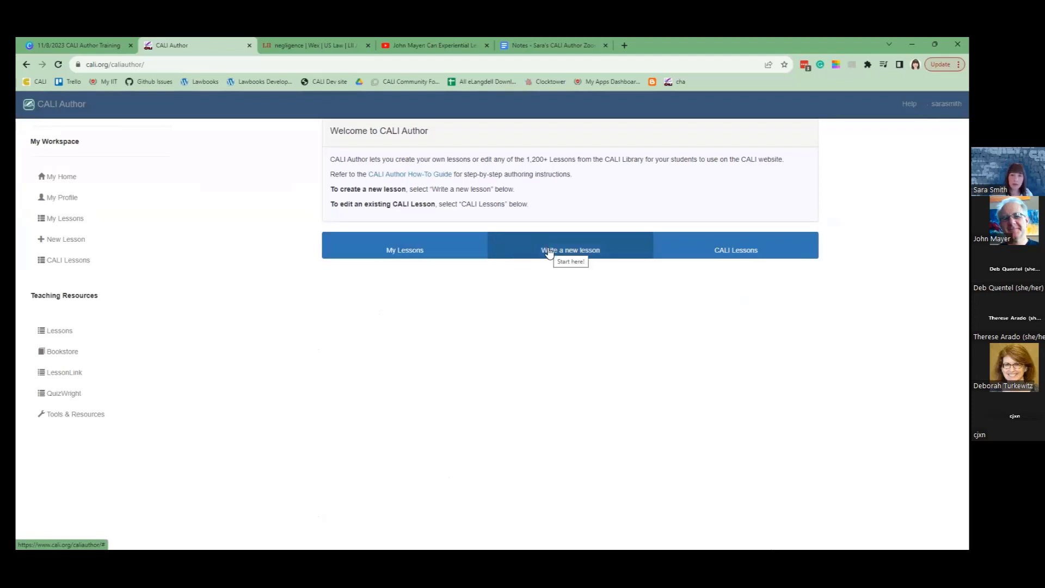
left_click(734, 251)
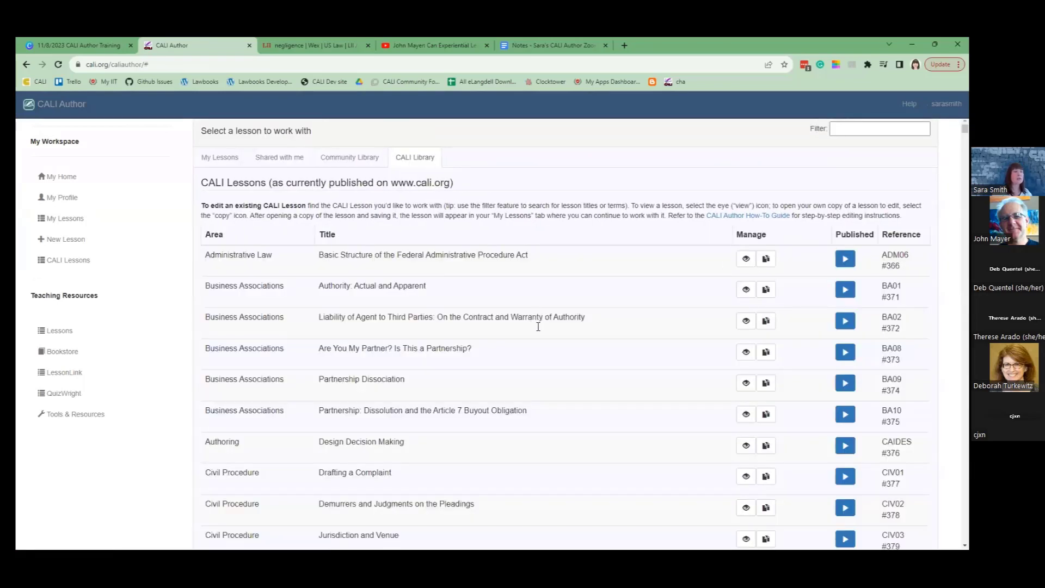
scroll(539, 351, "down", 20)
scroll(539, 351, "down", 20)
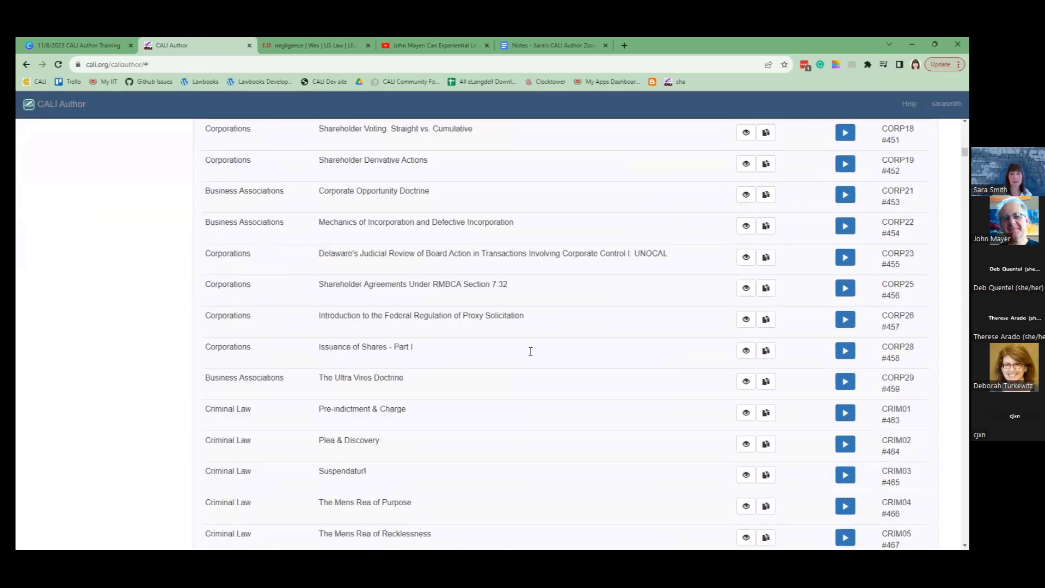
scroll(517, 369, "up", 14)
scroll(517, 369, "up", 20)
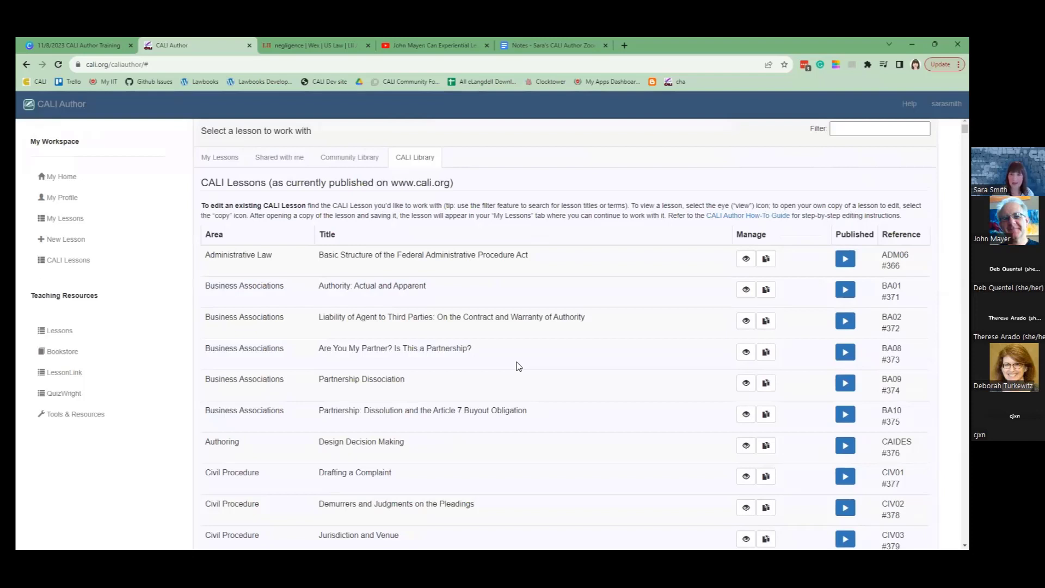
Step: Filter the CALI Library by "counter" and highlight the title of the Counterargument lesson
left_click(854, 129)
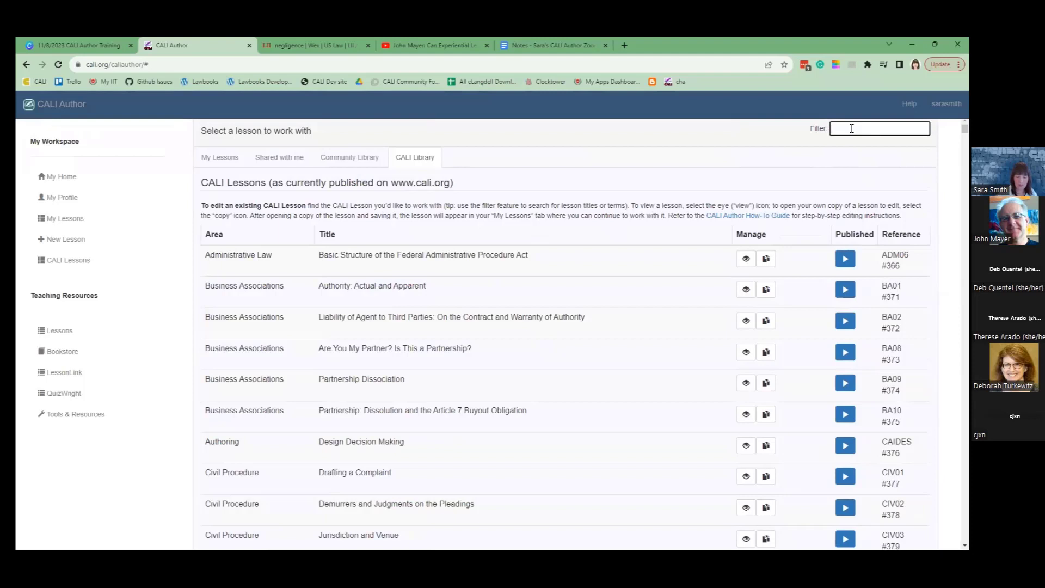
type("counter")
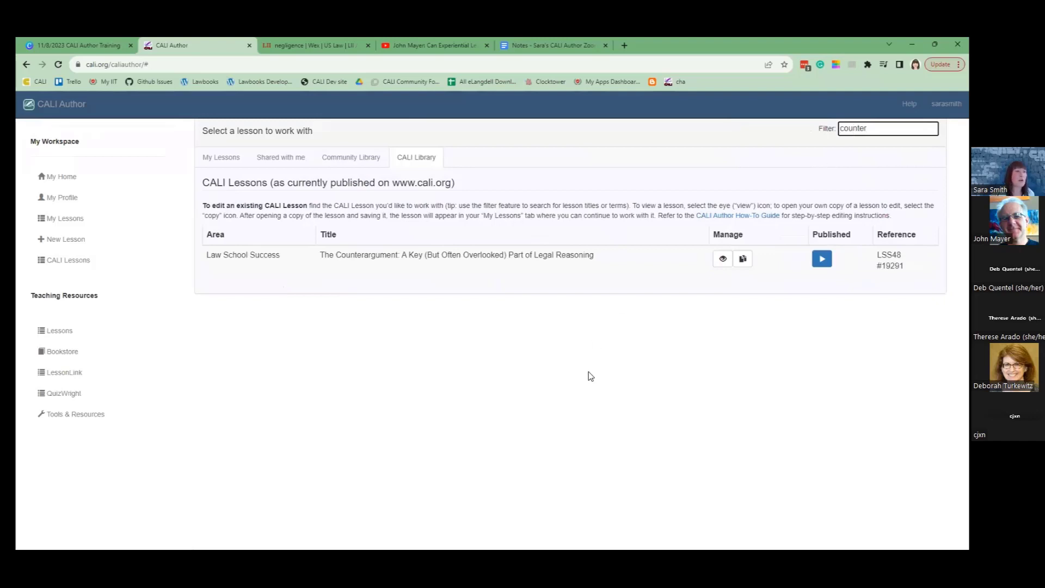
left_click_drag(869, 129, 830, 131)
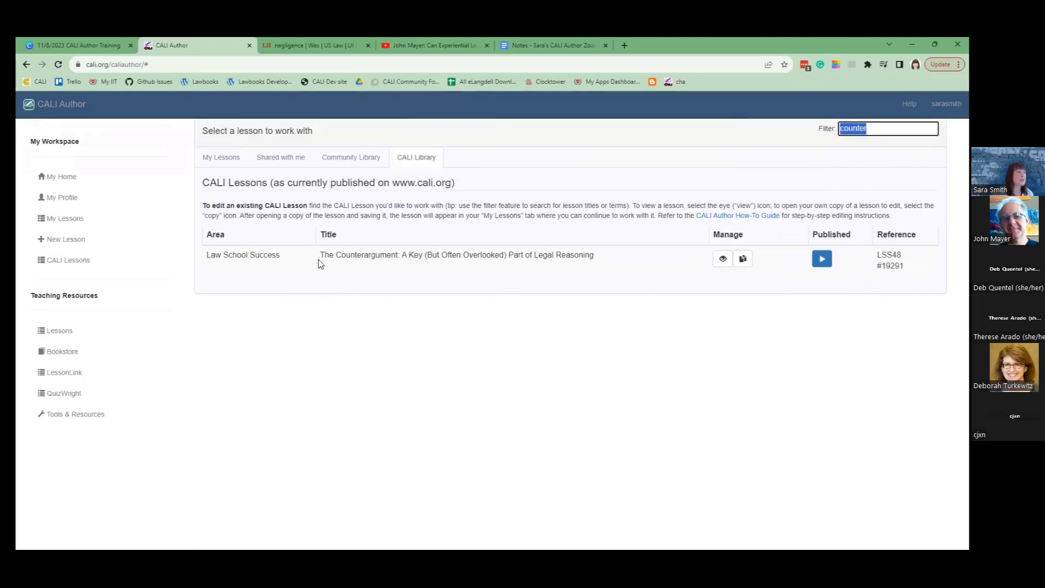
left_click_drag(319, 254, 620, 254)
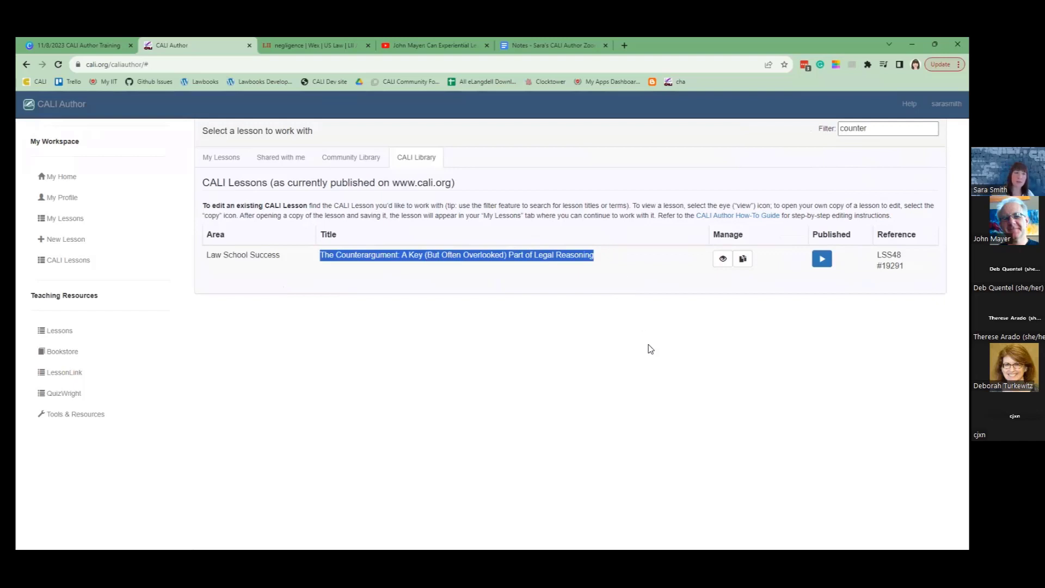
Step: Copy the Counterargument lesson (LSS48) to the personal library and look over its "Introduction - p. 1" page in the editor
left_click(722, 267)
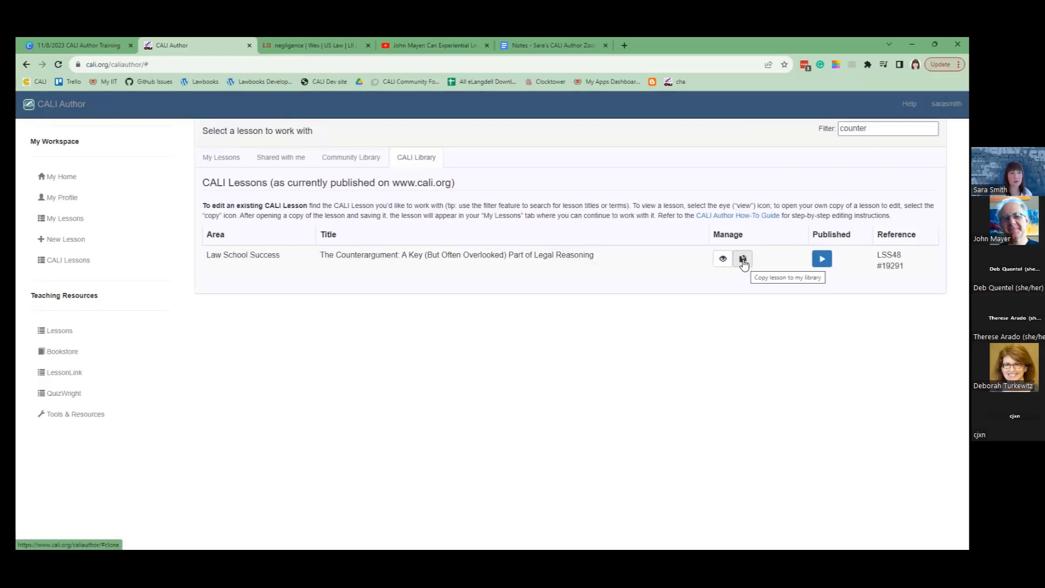
left_click(743, 263)
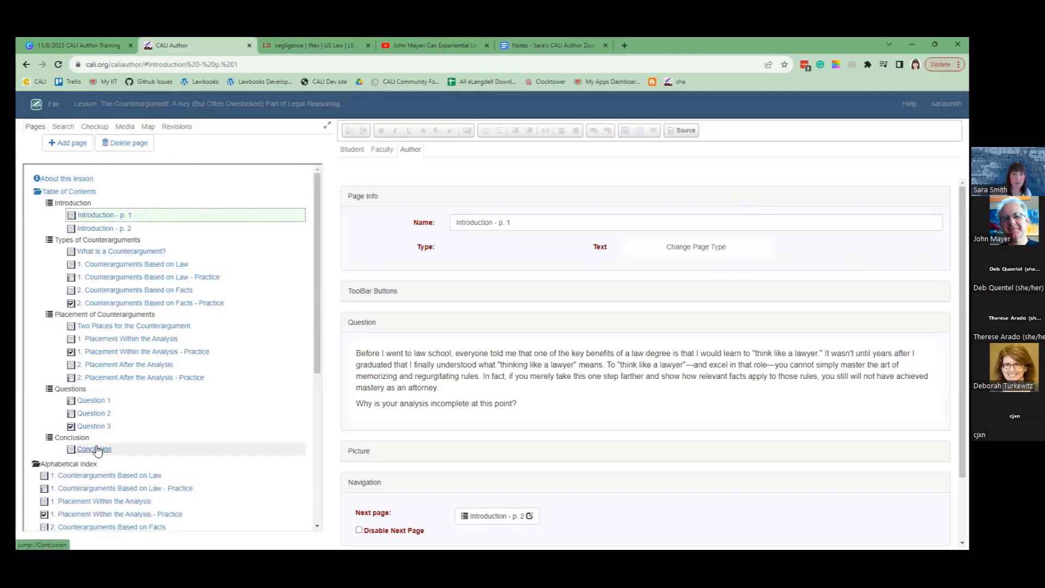
scroll(430, 240, "down", 2)
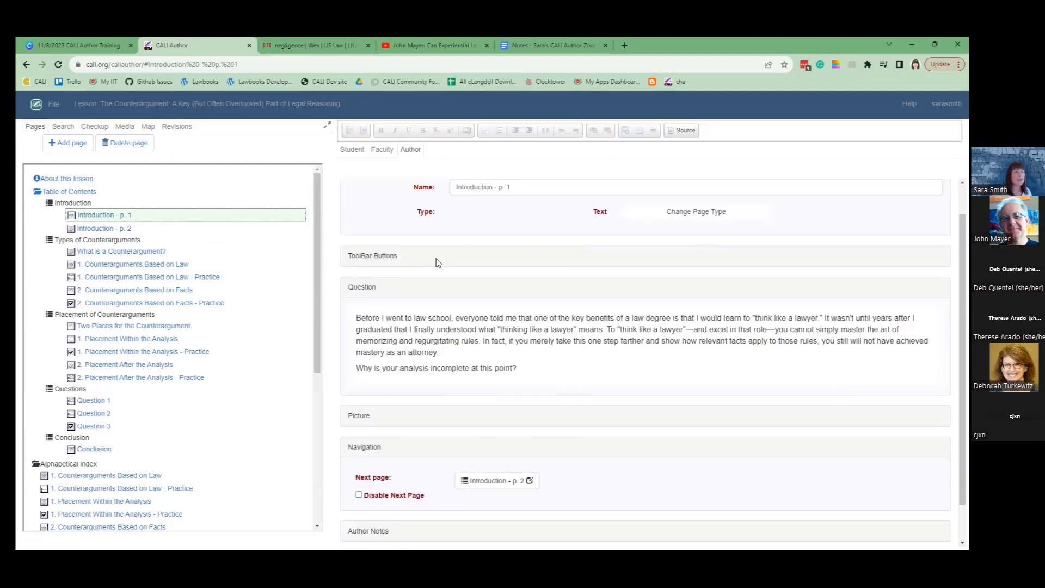
scroll(455, 296, "up", 2)
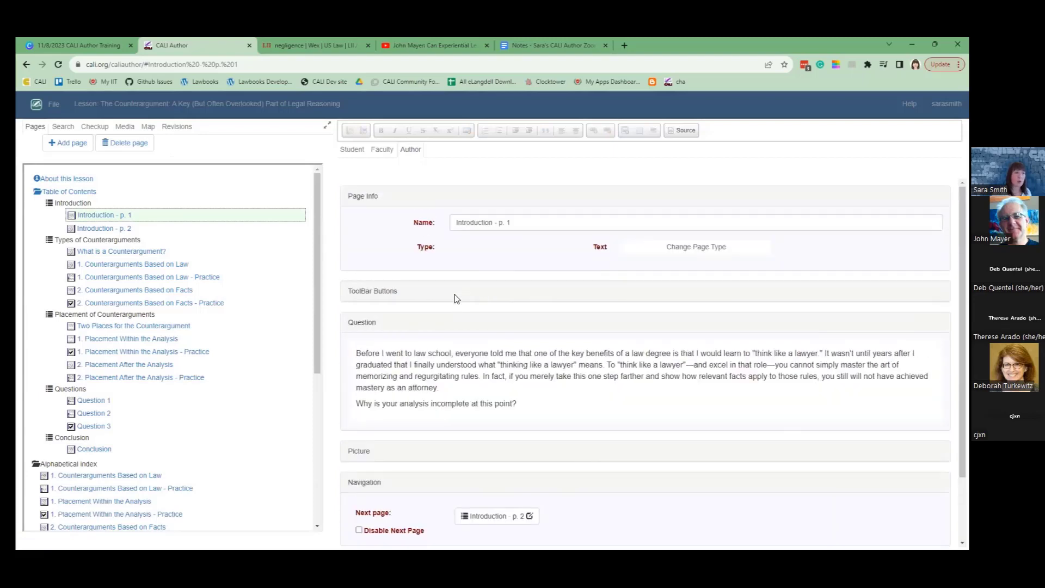
Step: Open the "What is a Counterargument?" page and compare its Author and Student views
left_click(105, 255)
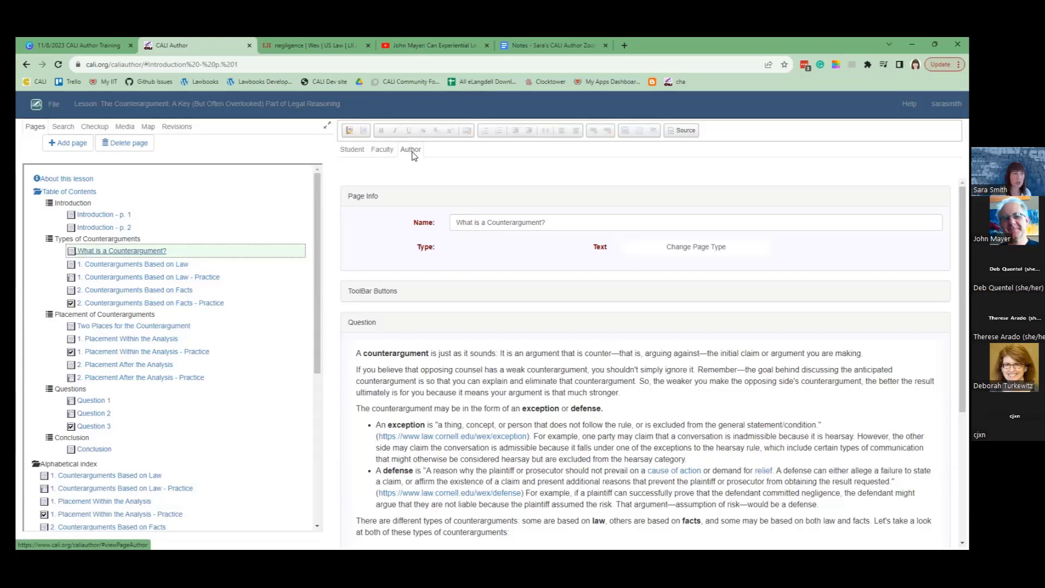
left_click(357, 153)
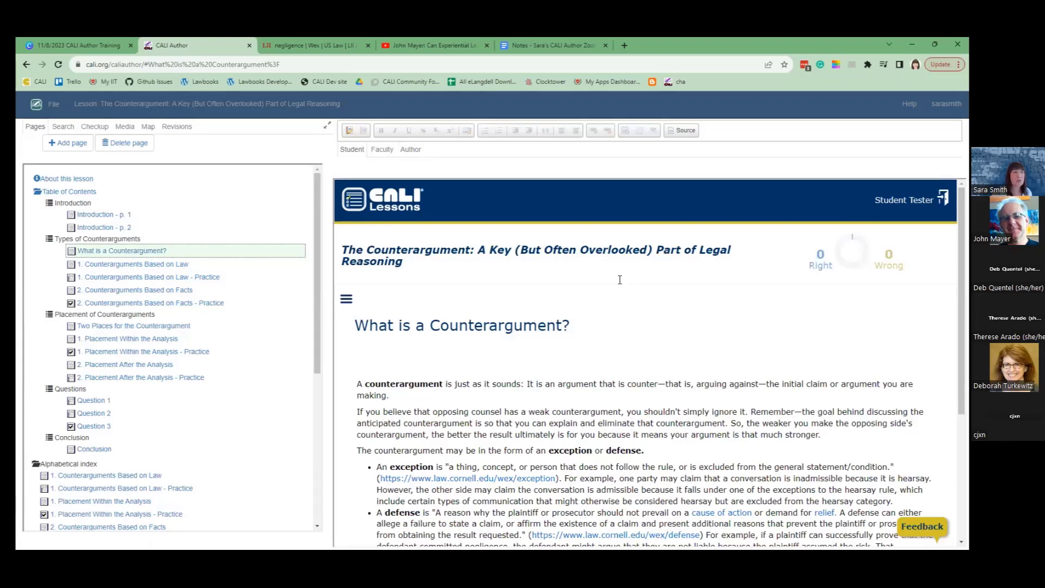
left_click(411, 149)
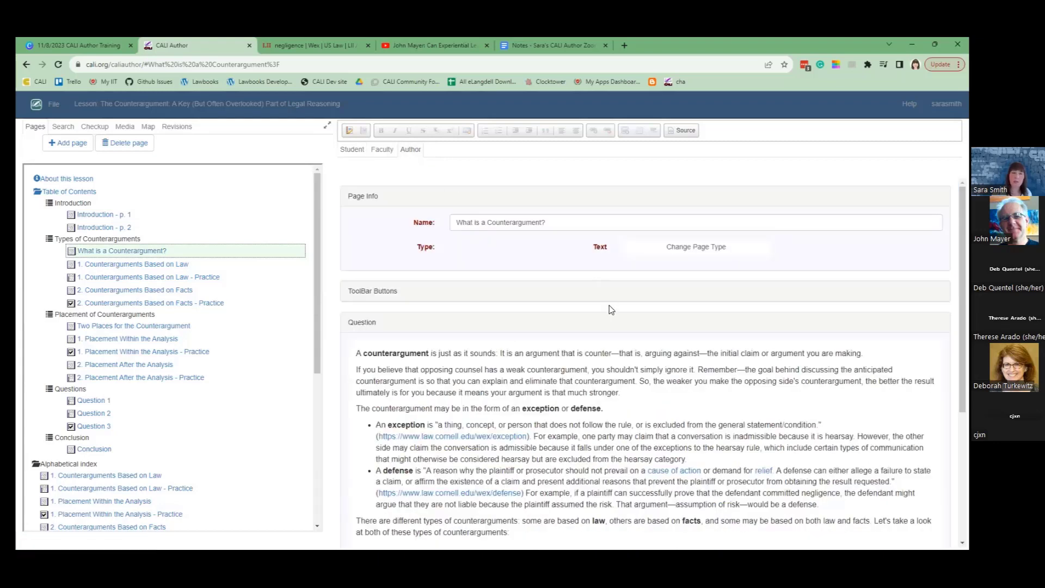
left_click(344, 152)
scroll(564, 382, "down", 1)
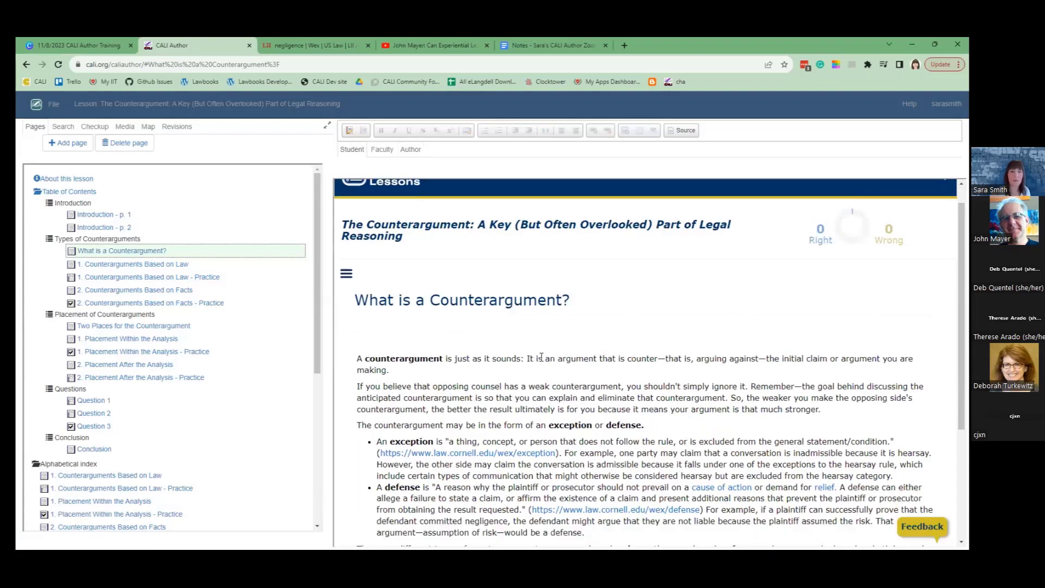
scroll(571, 348, "down", 5)
scroll(586, 367, "up", 6)
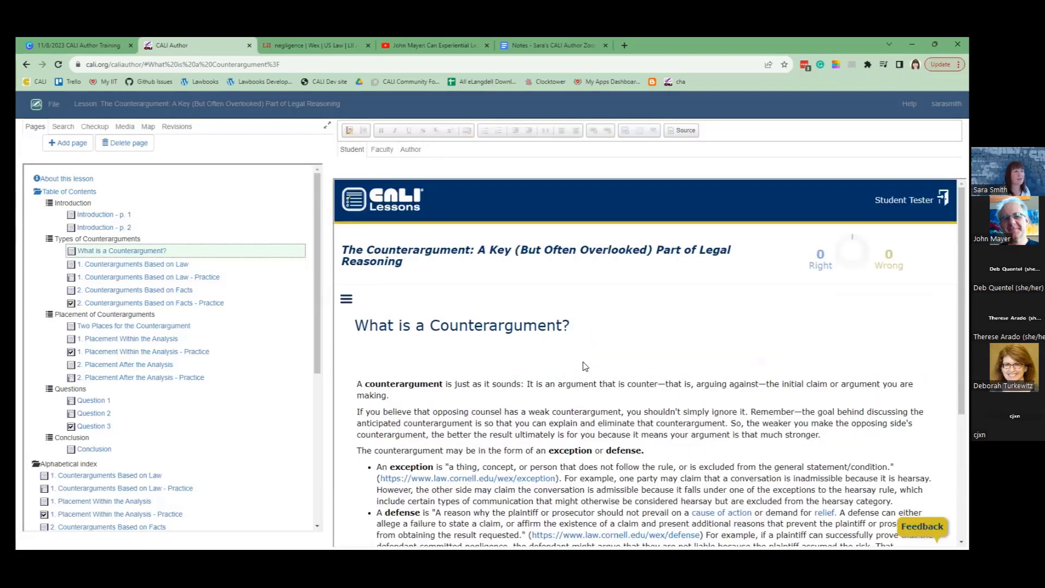
Step: Show the Faculty view of the "What is a Counterargument?" page and examine its text, popups and external hyperlinks
left_click(379, 158)
scroll(559, 251, "down", 5)
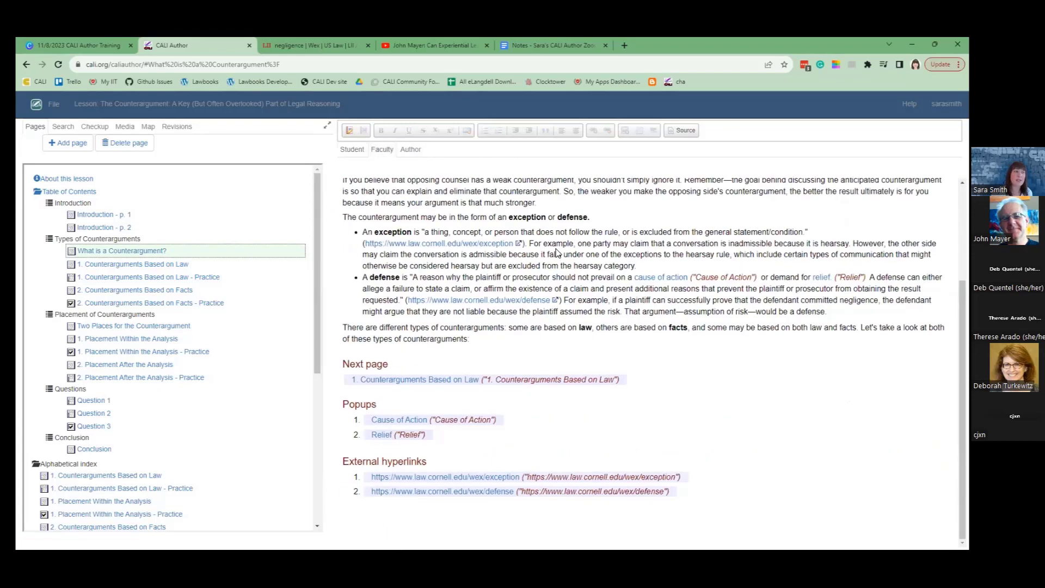
scroll(644, 383, "up", 3)
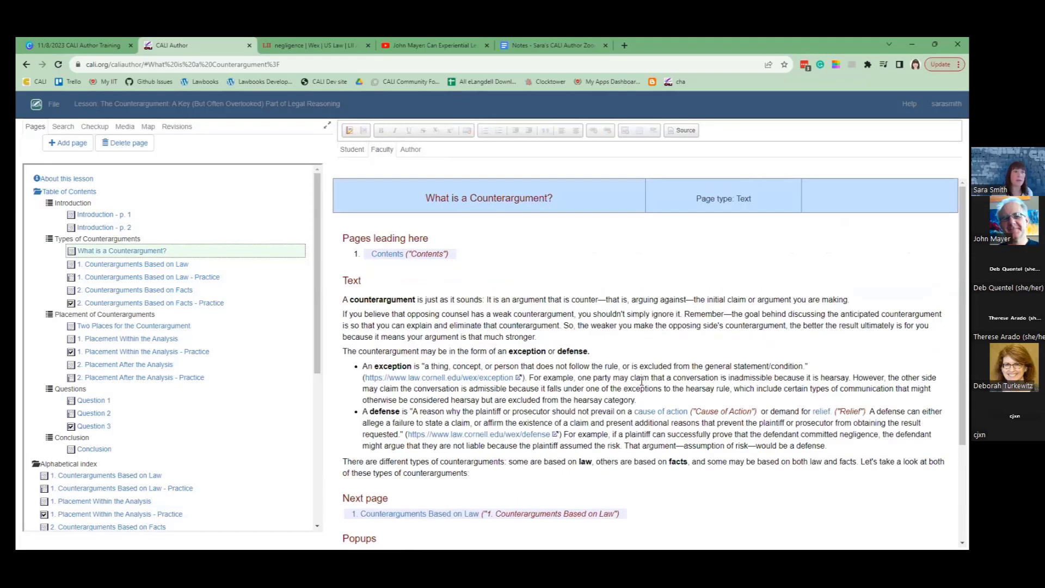
Step: Return the "What is a Counterargument?" page to the Author view and highlight its page name and full question text
scroll(642, 381, "down", 5)
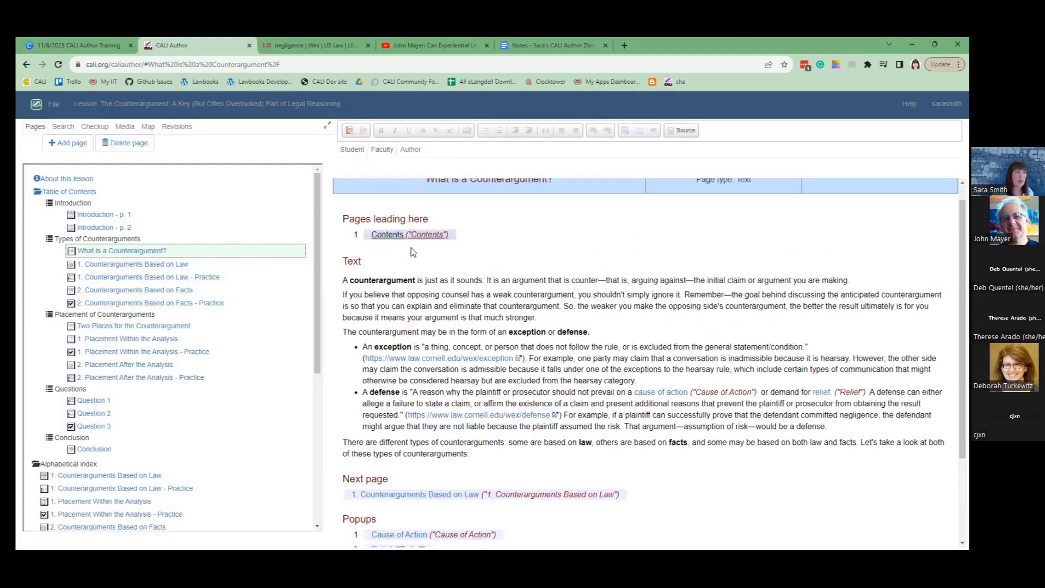
scroll(441, 468, "up", 5)
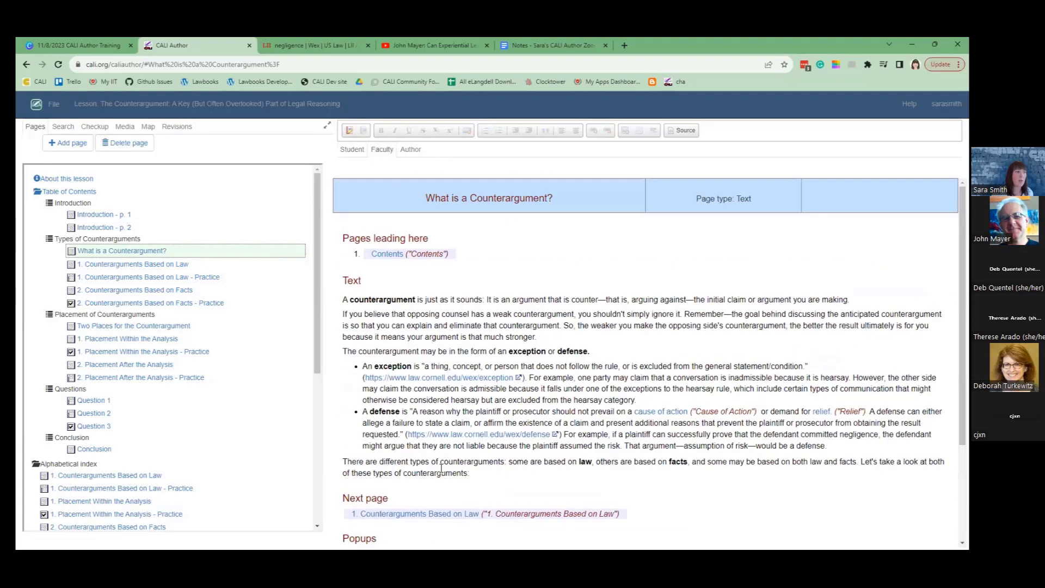
left_click(410, 150)
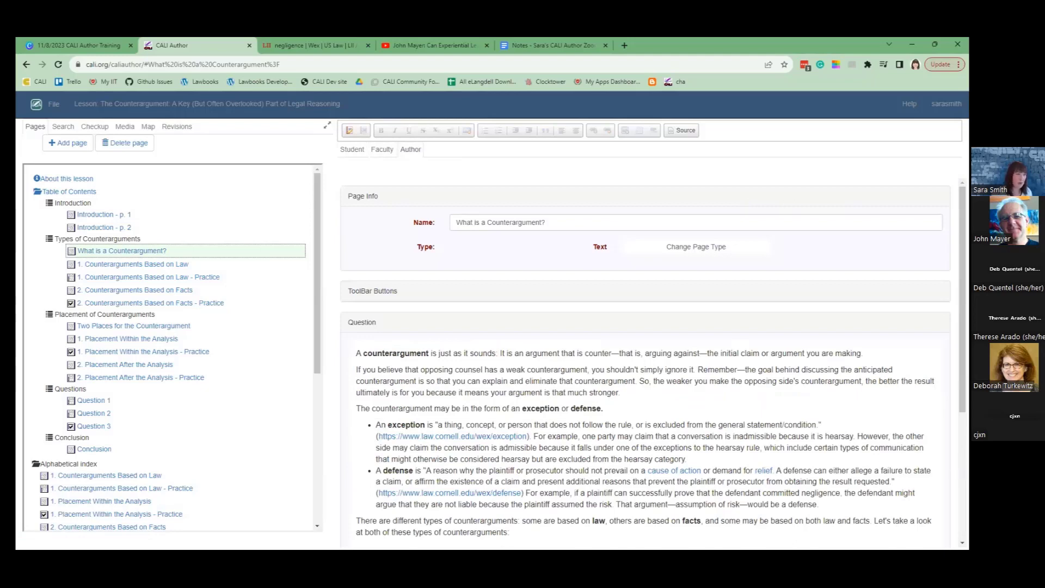
left_click(637, 381)
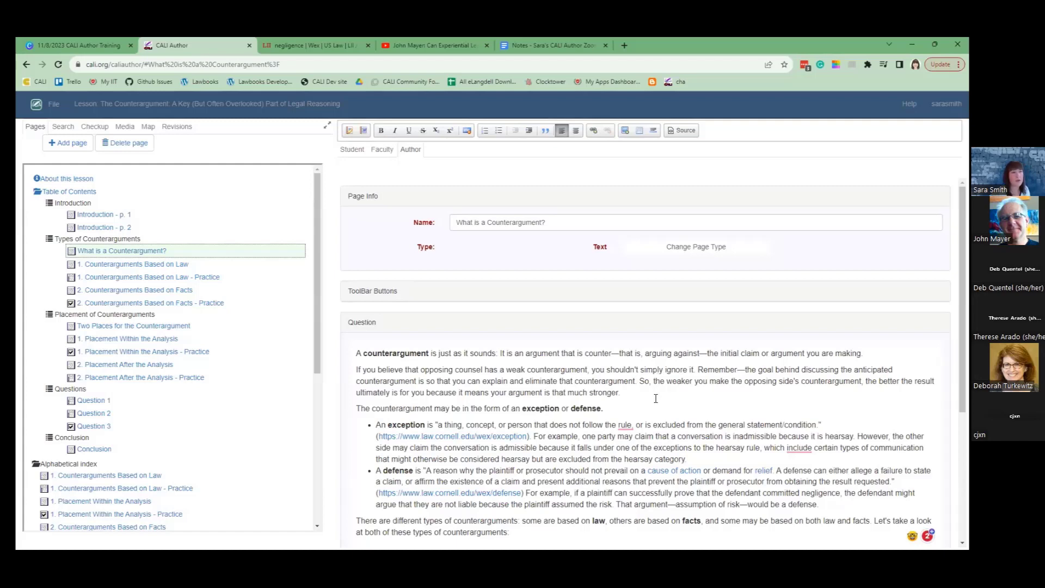
left_click_drag(569, 223, 411, 226)
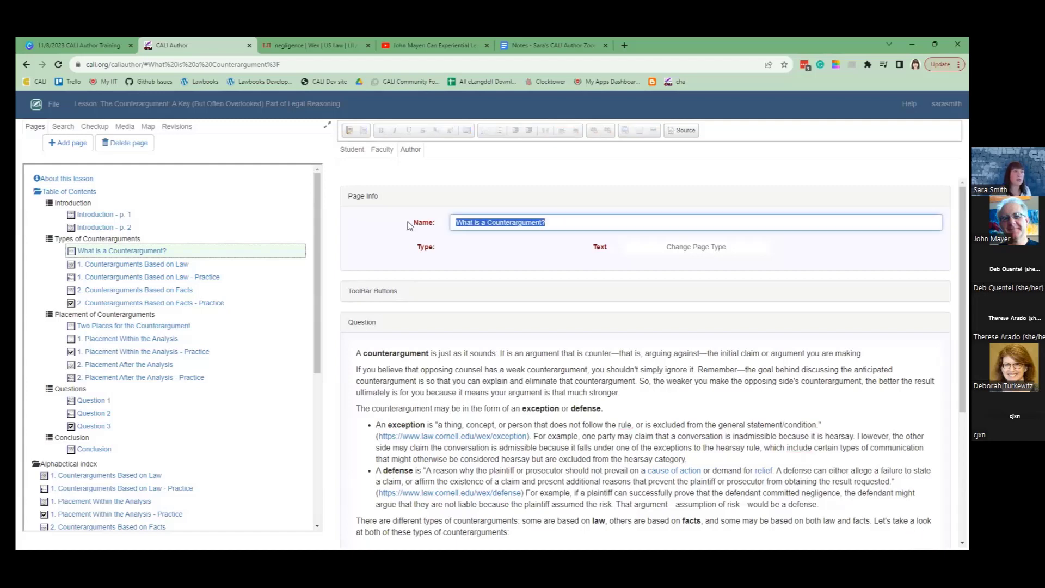
scroll(793, 336, "down", 1)
scroll(794, 336, "down", 1)
left_click(357, 253)
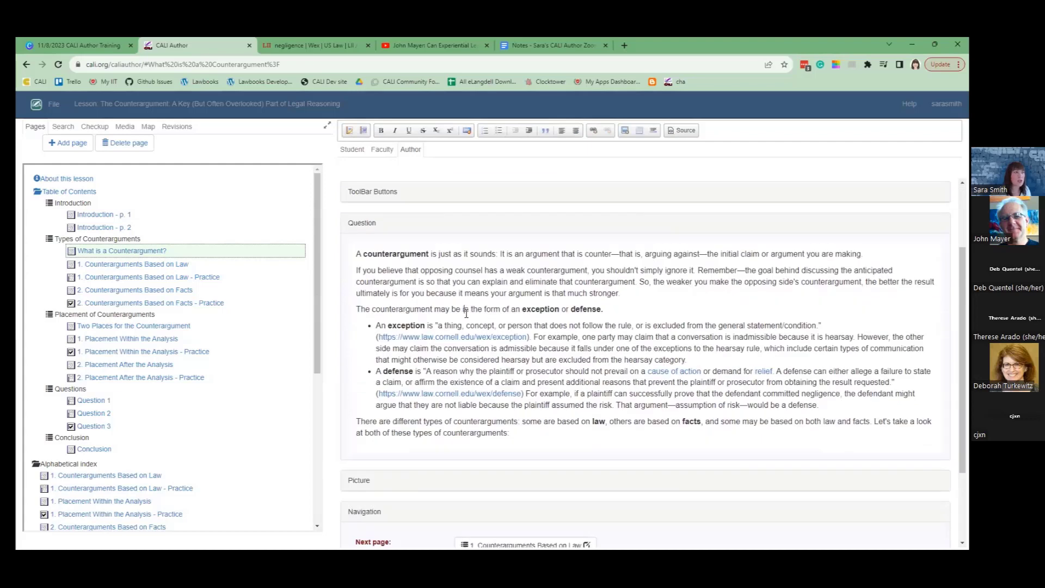
left_click_drag(357, 253, 566, 435)
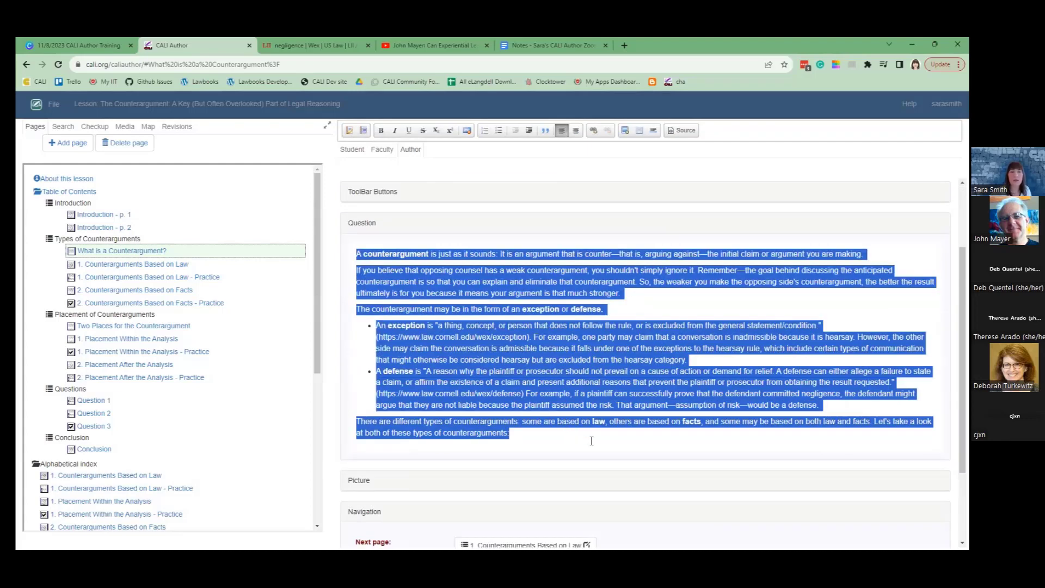
Step: Add a line at the end of the question text with the author's first name in possessive form plus "new text here", and make it bold
left_click(562, 434)
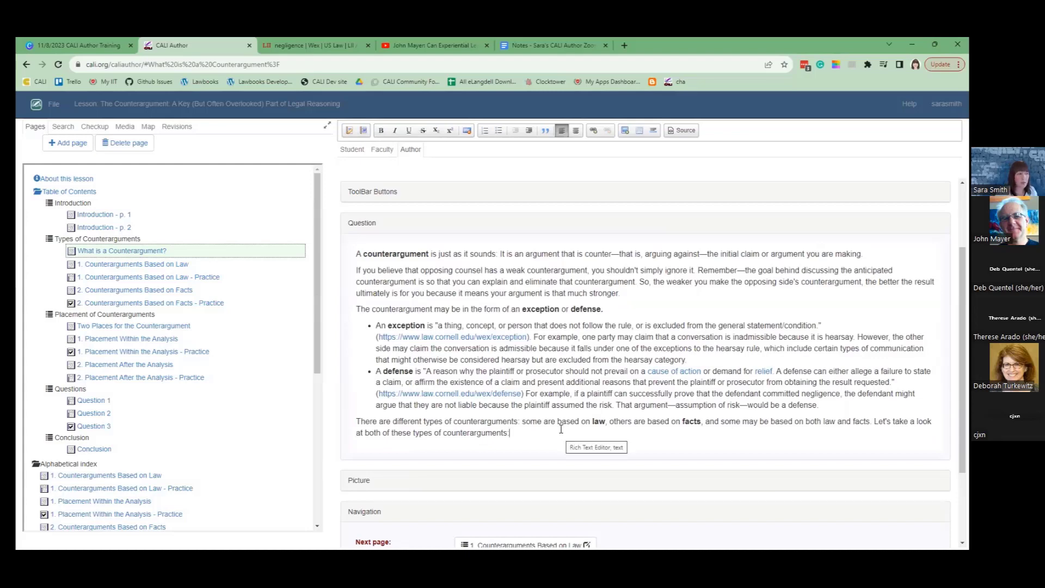
key("Return")
type("Sara's new ")
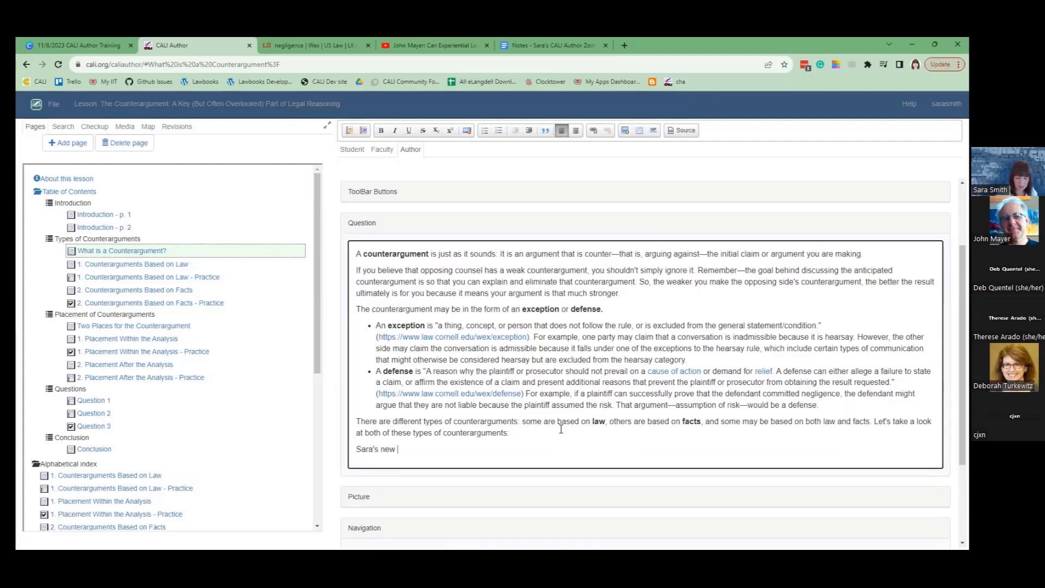
type("text here")
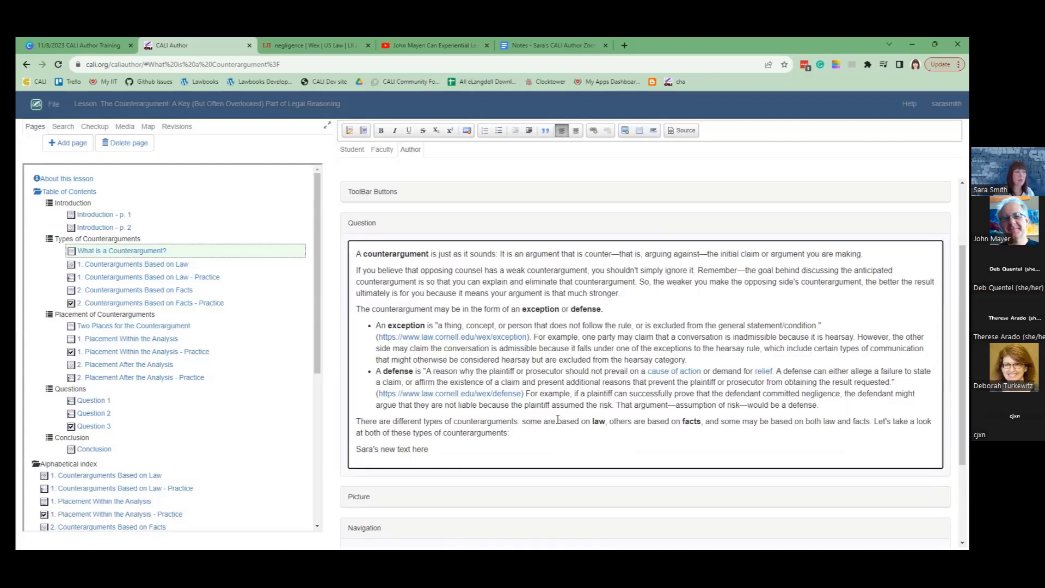
left_click_drag(435, 452, 344, 456)
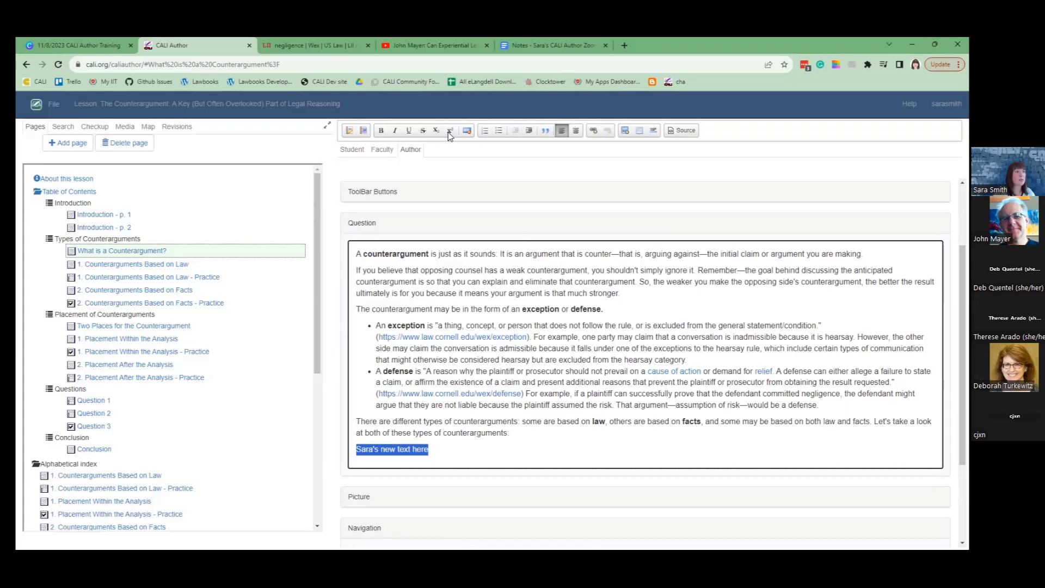
left_click(380, 133)
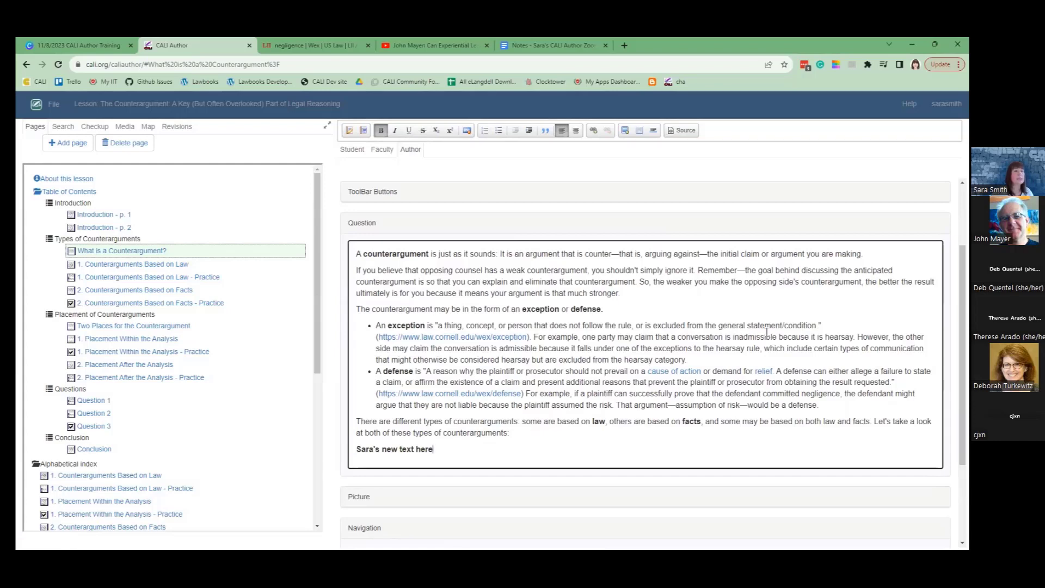
Step: Delete the paragraph beginning "If you believe that opposing counsel" and check the edited page in the Student view
left_click_drag(623, 294, 307, 276)
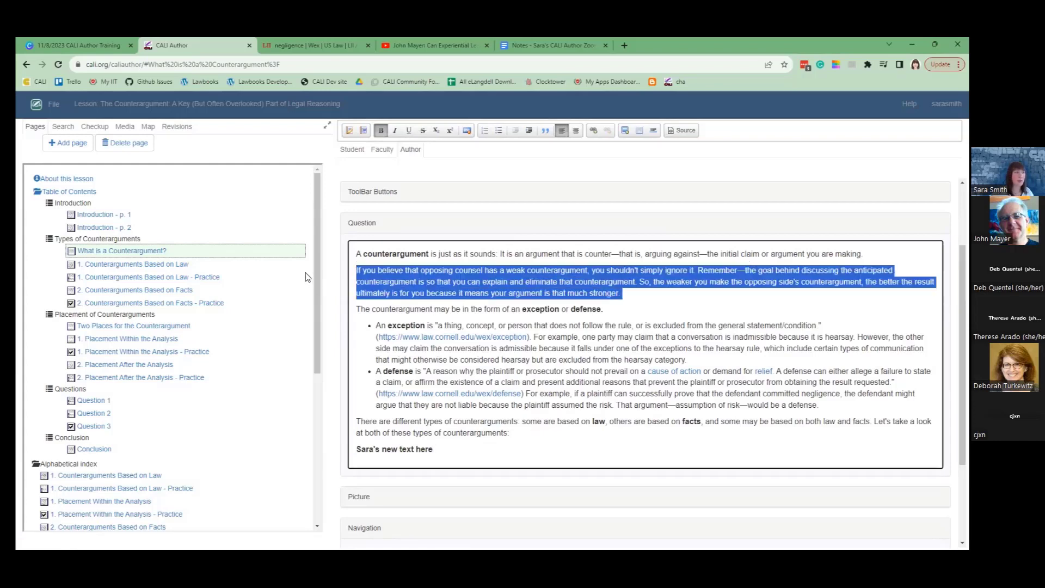
key("BackSpace")
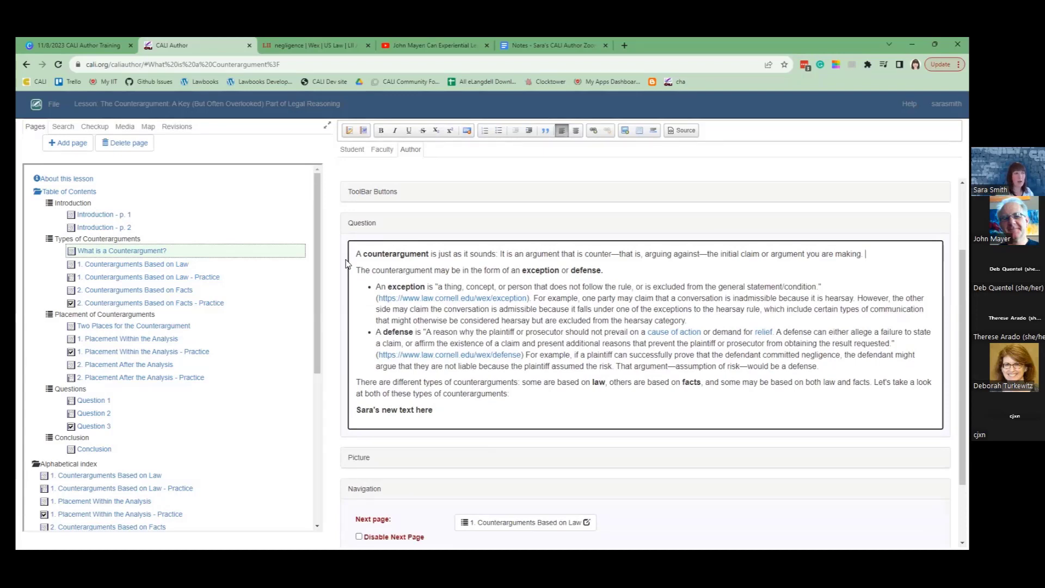
left_click(358, 150)
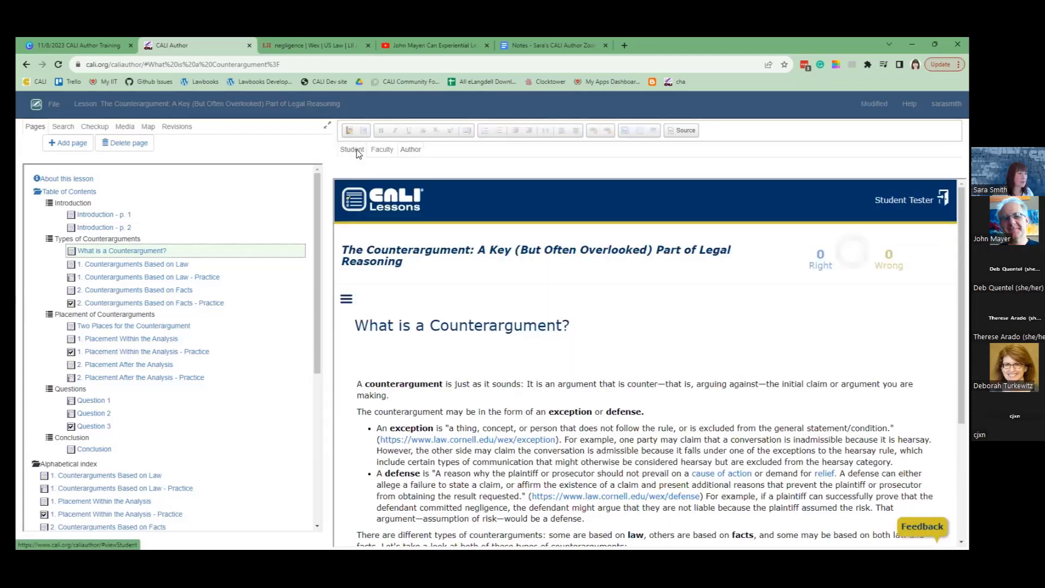
scroll(466, 370, "down", 3)
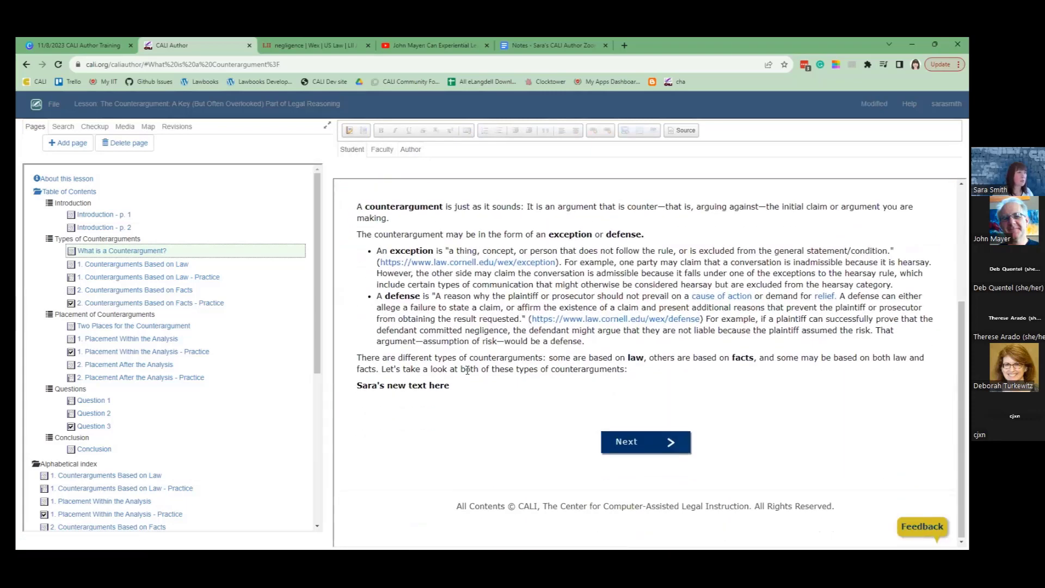
scroll(608, 357, "up", 1)
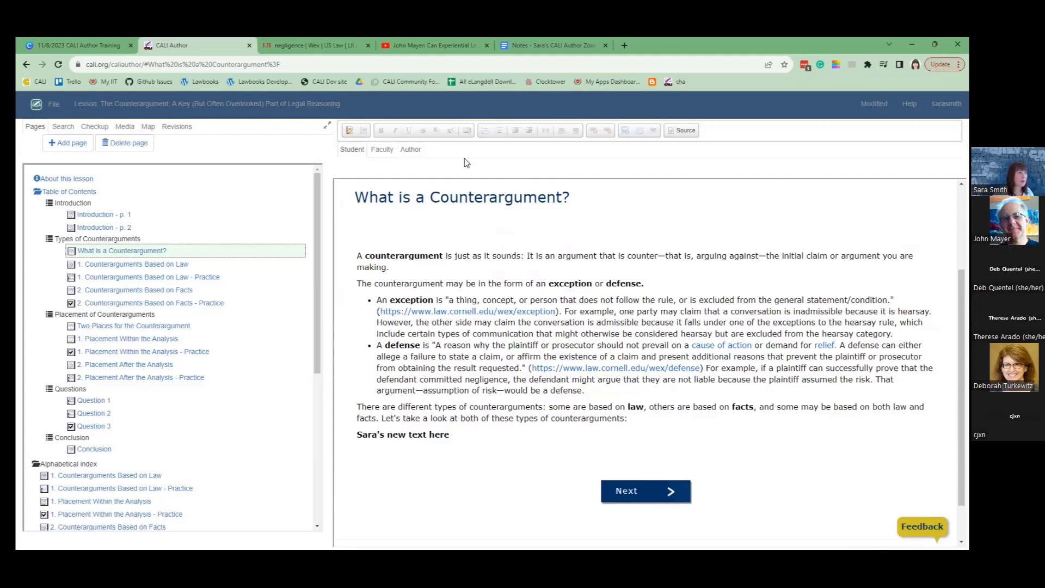
Step: Open the "1. Counterarguments Based on Law - Practice" page in the Author view and examine its page type, question text and answer choices
left_click(411, 150)
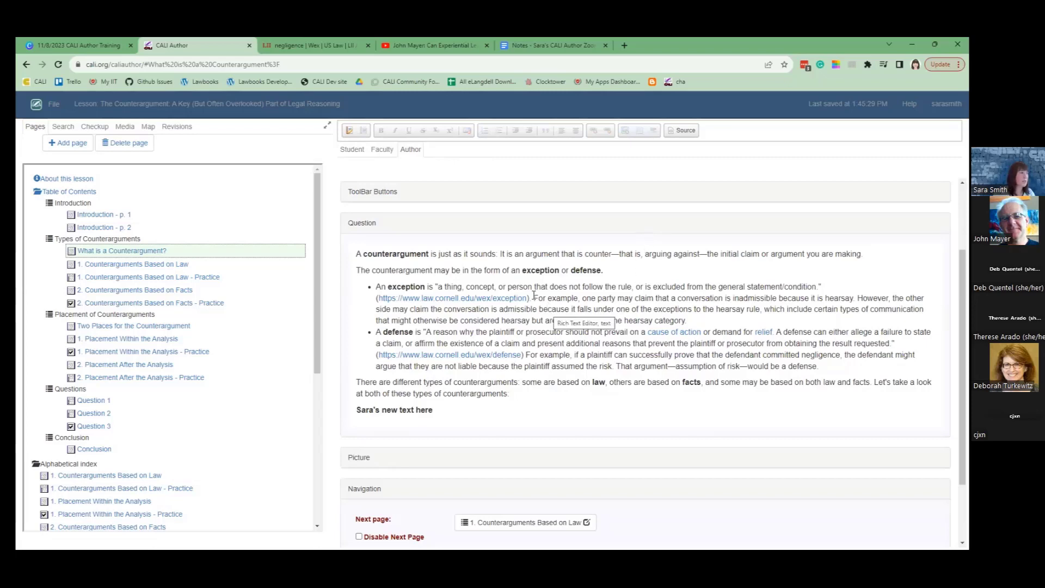
left_click(121, 277)
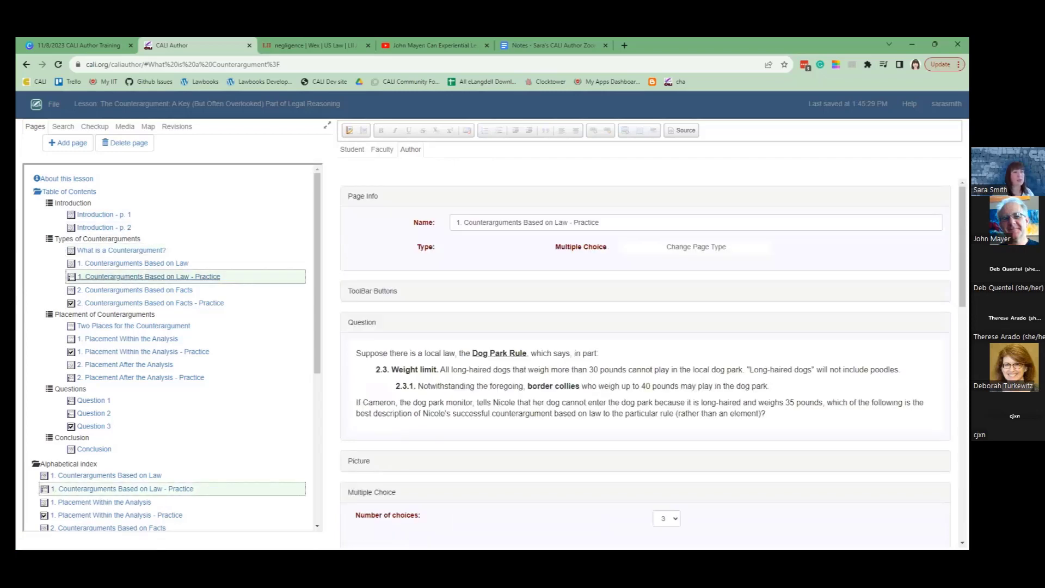
left_click_drag(556, 248, 618, 248)
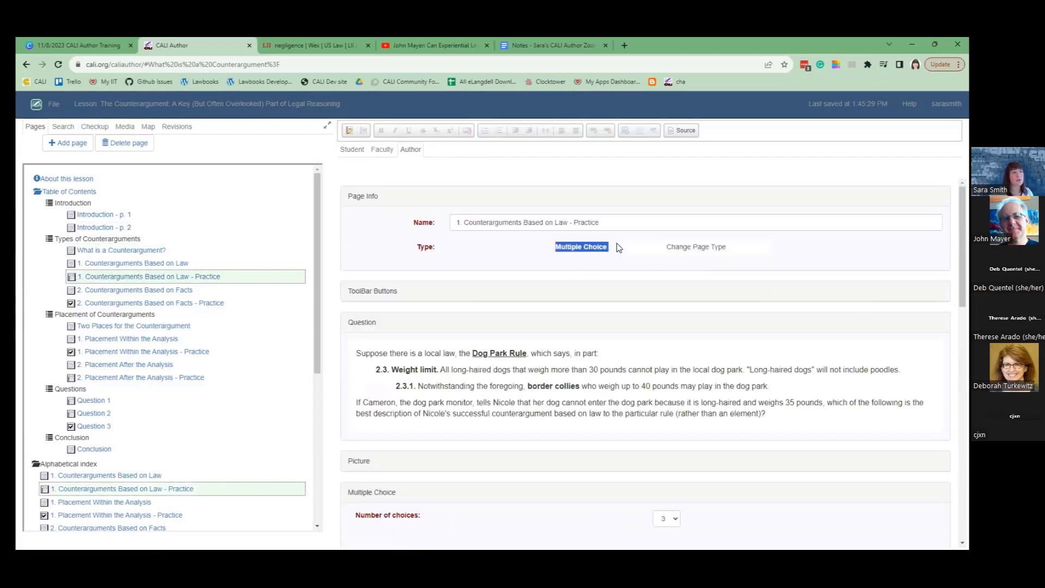
scroll(611, 266, "down", 2)
left_click(361, 254)
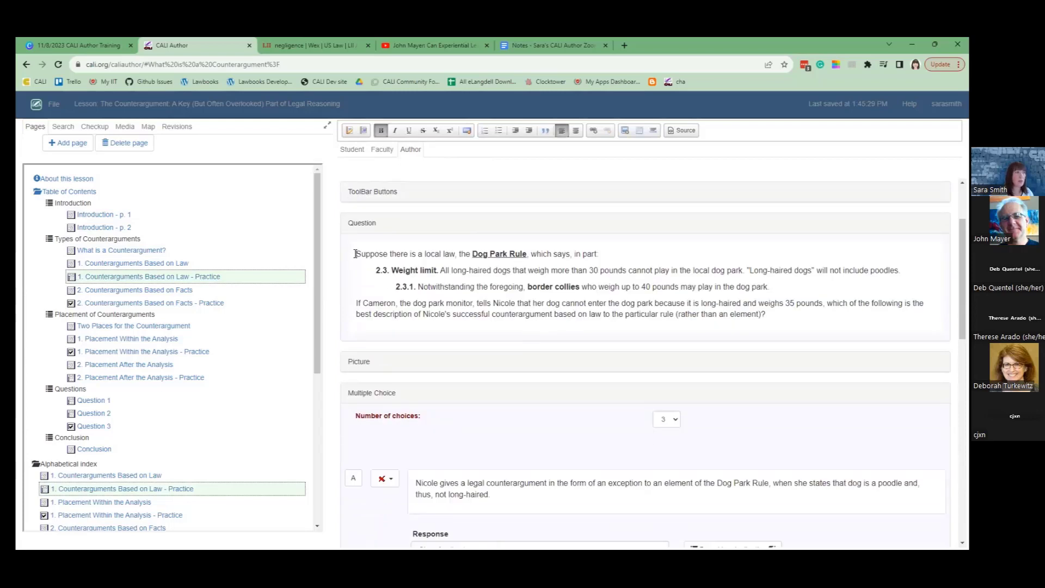
left_click_drag(354, 250, 826, 319)
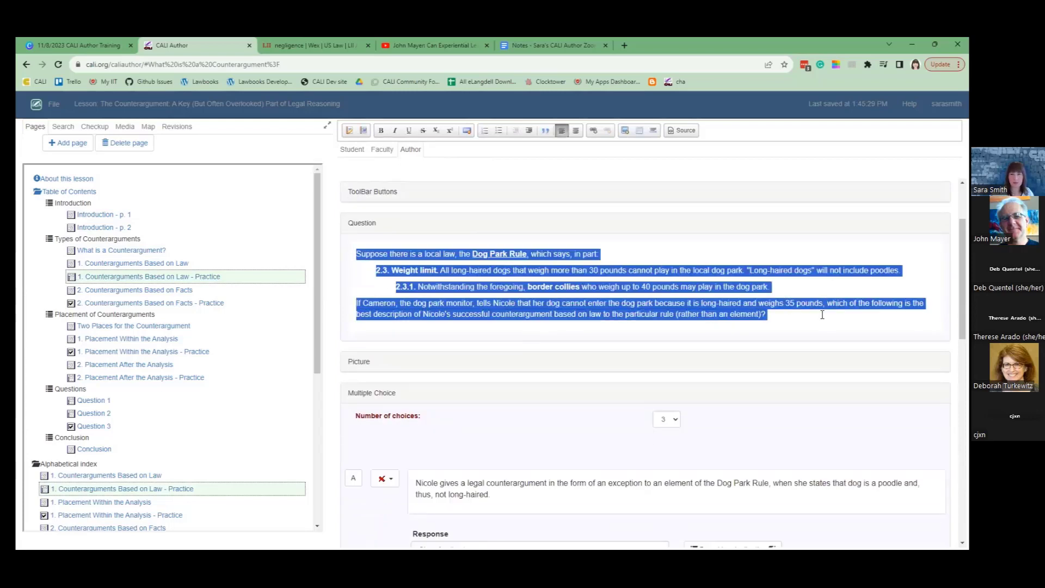
scroll(815, 315, "down", 4)
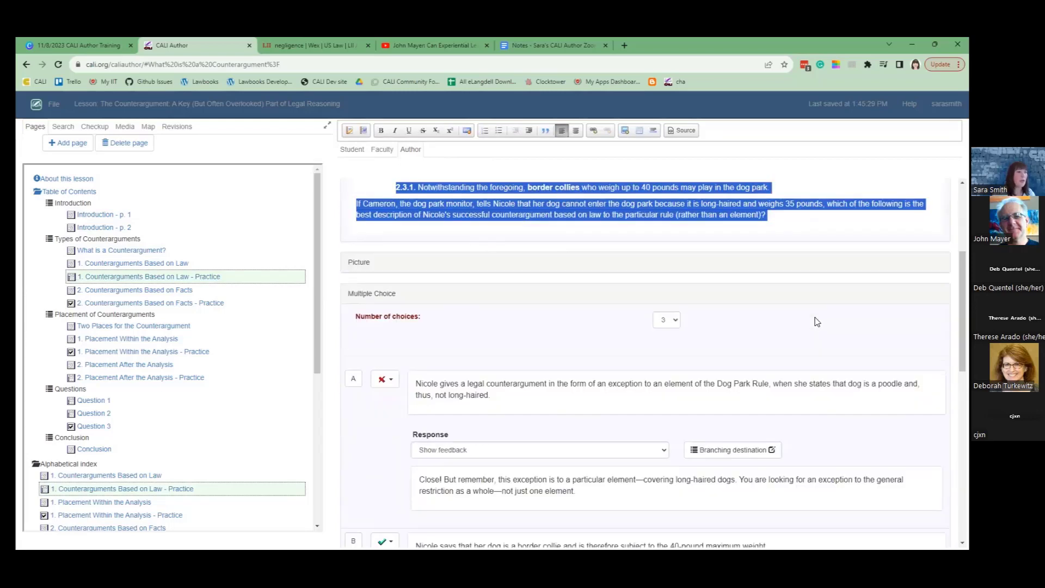
left_click(782, 218)
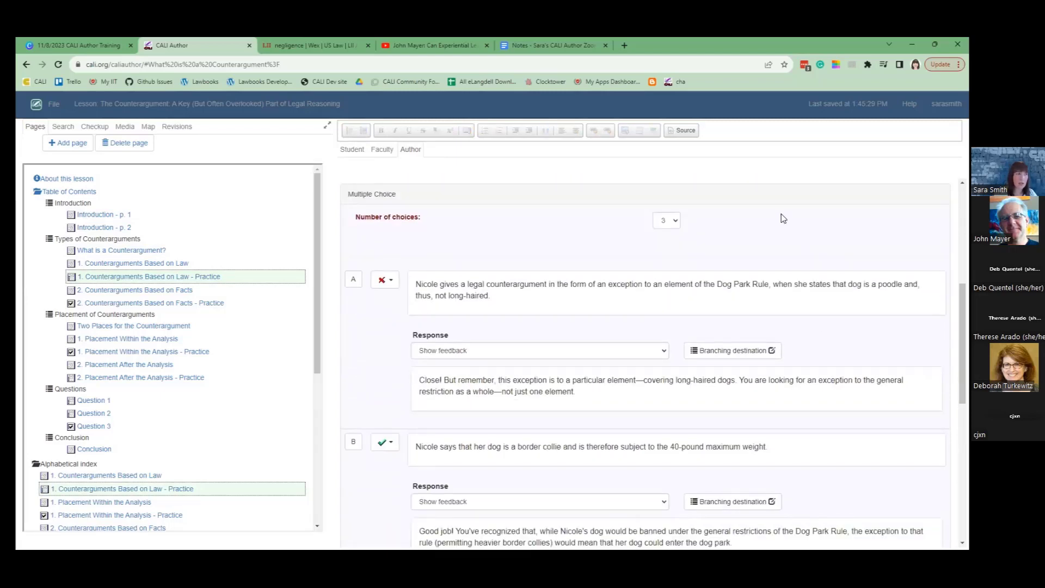
scroll(443, 248, "down", 3)
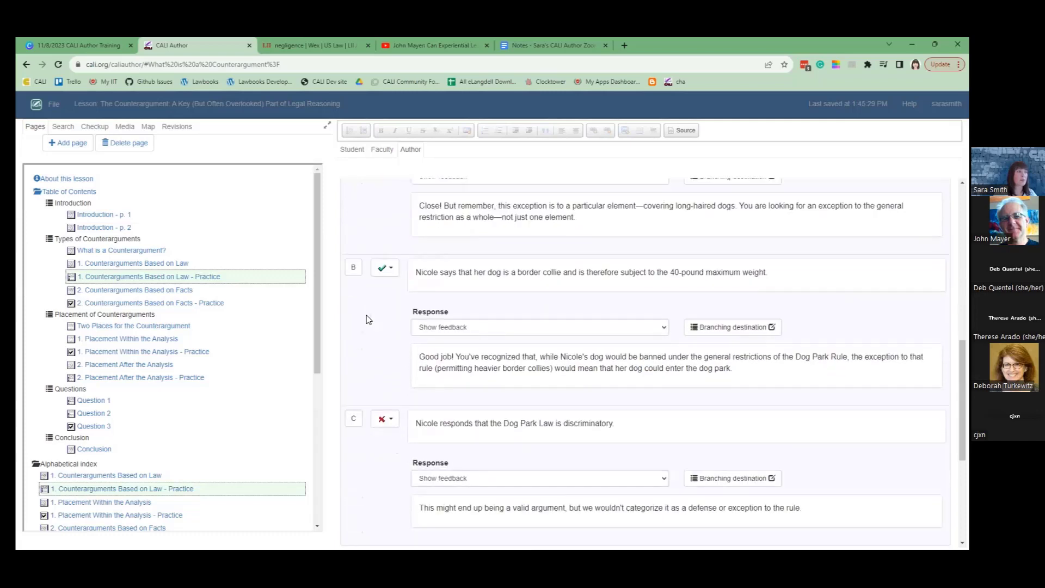
Step: Look at the grading options available for answer choices A, B and C without changing any of them
scroll(373, 405, "up", 2)
scroll(374, 405, "up", 2)
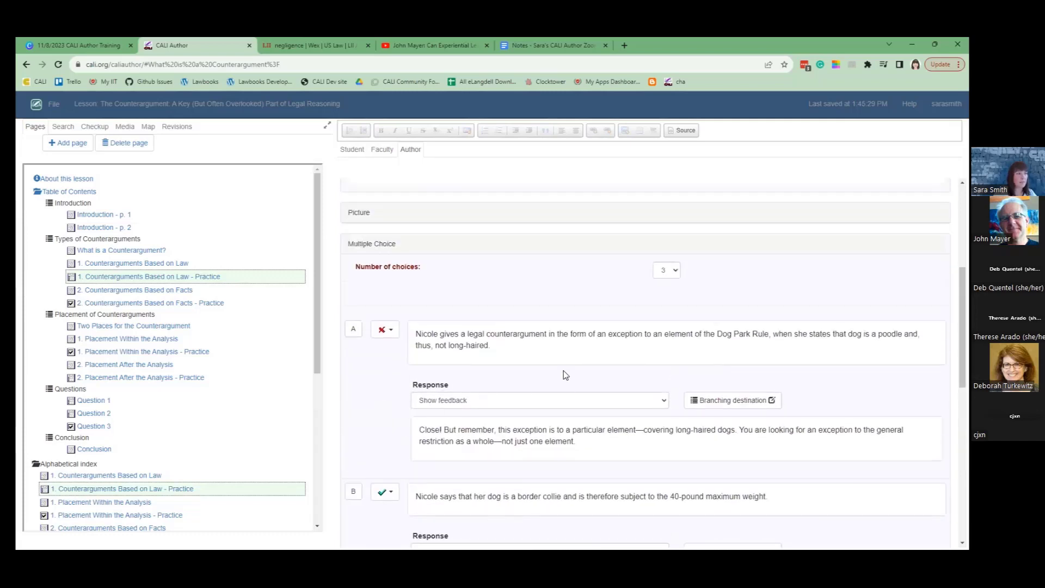
left_click(391, 330)
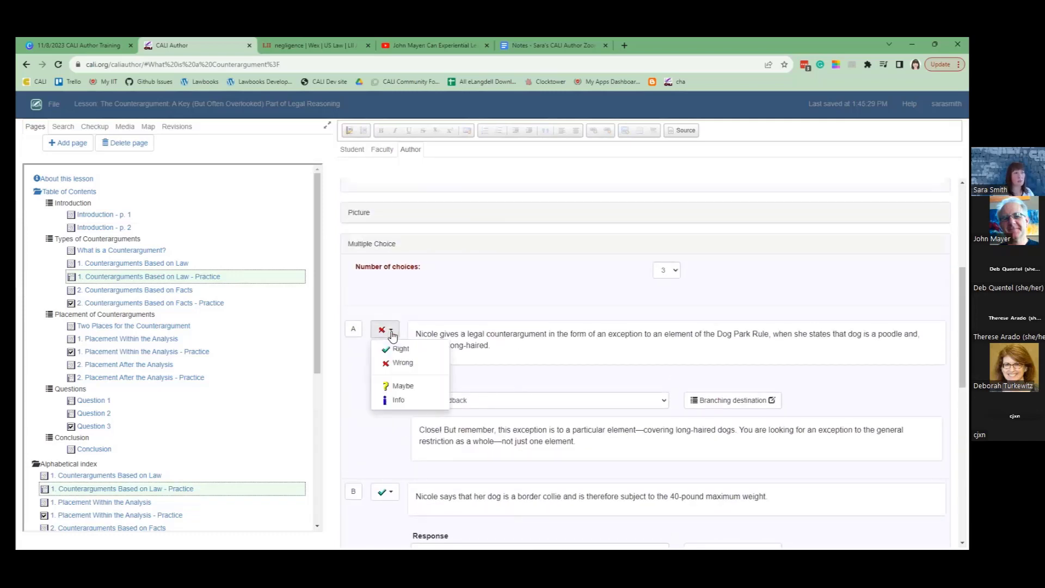
left_click(391, 331)
left_click(391, 493)
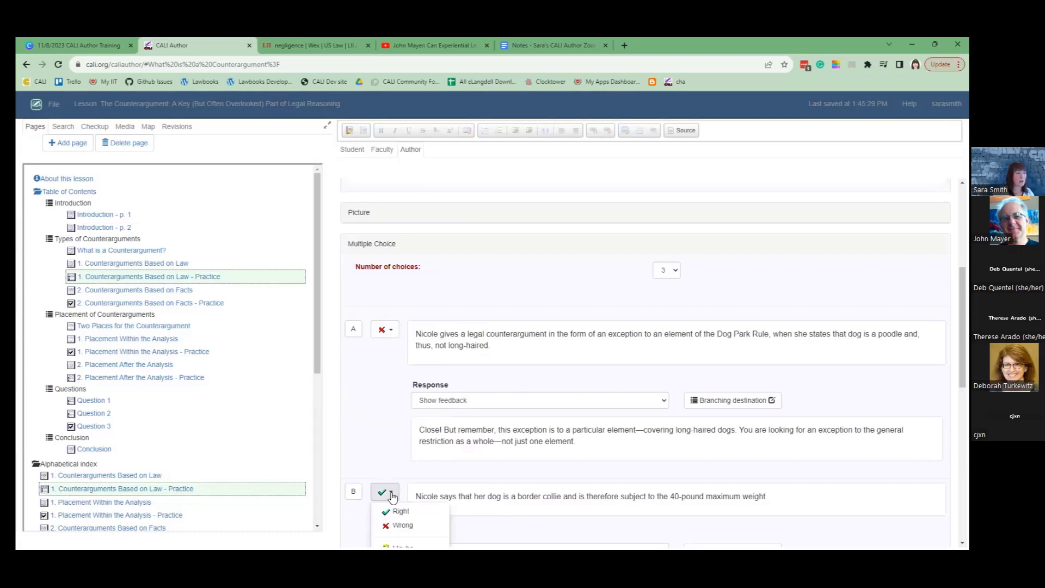
left_click(391, 492)
scroll(391, 479, "down", 5)
left_click(391, 396)
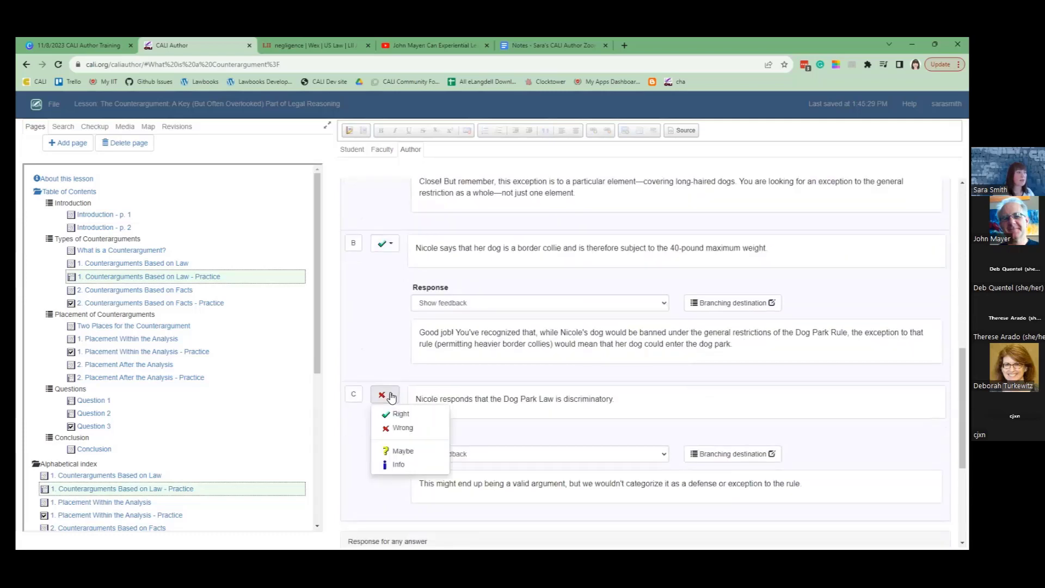
left_click(390, 396)
scroll(391, 381, "up", 5)
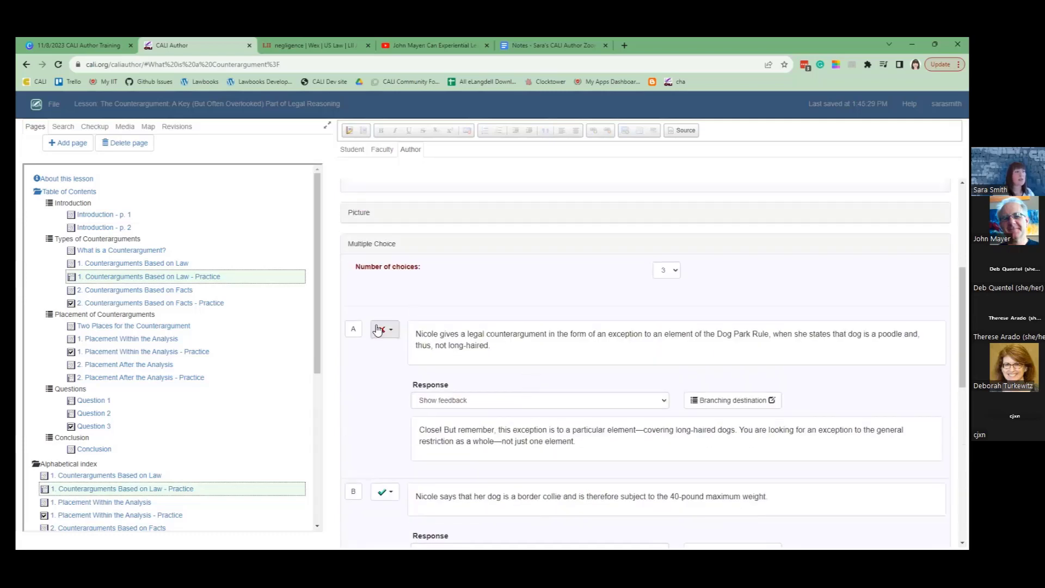
left_click(390, 332)
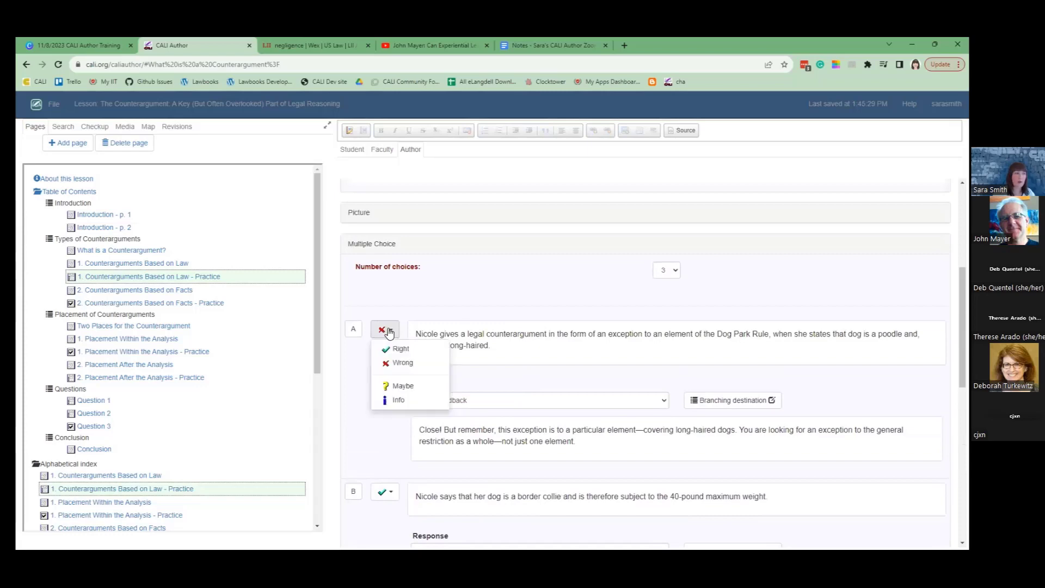
left_click(492, 266)
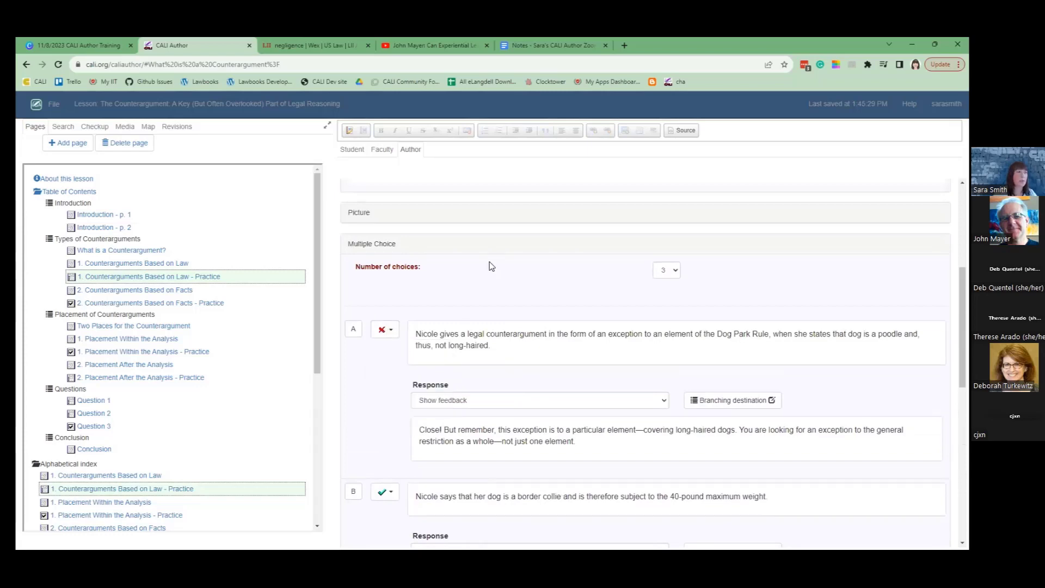
Step: Highlight the answer text of choices A, B and C in turn on the multiple-choice practice page
left_click(510, 344)
triple_click(475, 335)
scroll(777, 400, "down", 2)
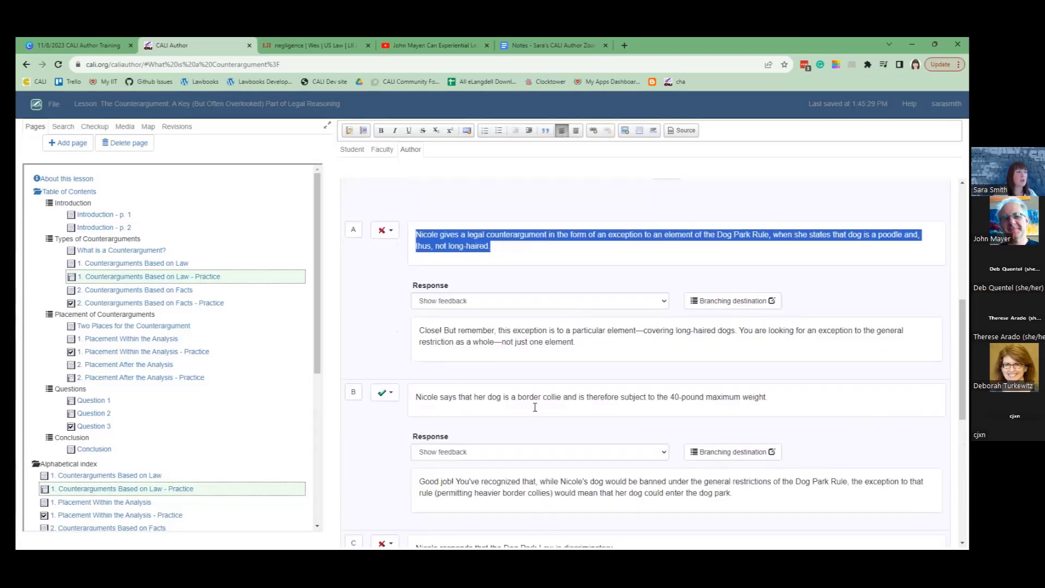
left_click_drag(777, 399, 376, 399)
scroll(539, 360, "down", 4)
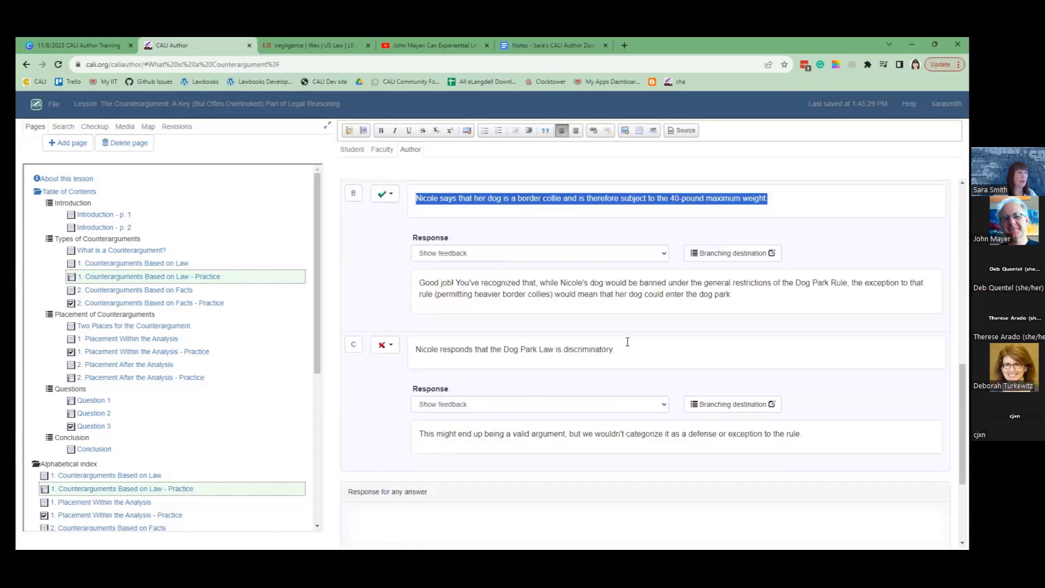
left_click_drag(630, 347, 415, 351)
scroll(571, 392, "up", 5)
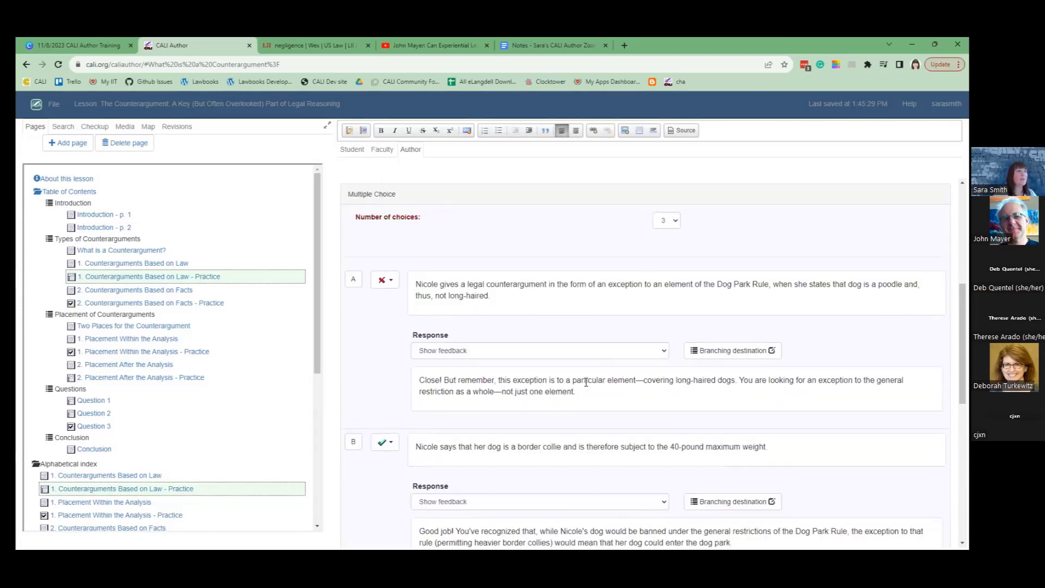
Step: Highlight the feedback text of choices A, B and C in turn on the multiple-choice practice page
left_click(572, 392)
left_click_drag(571, 392, 397, 384)
scroll(471, 394, "down", 2)
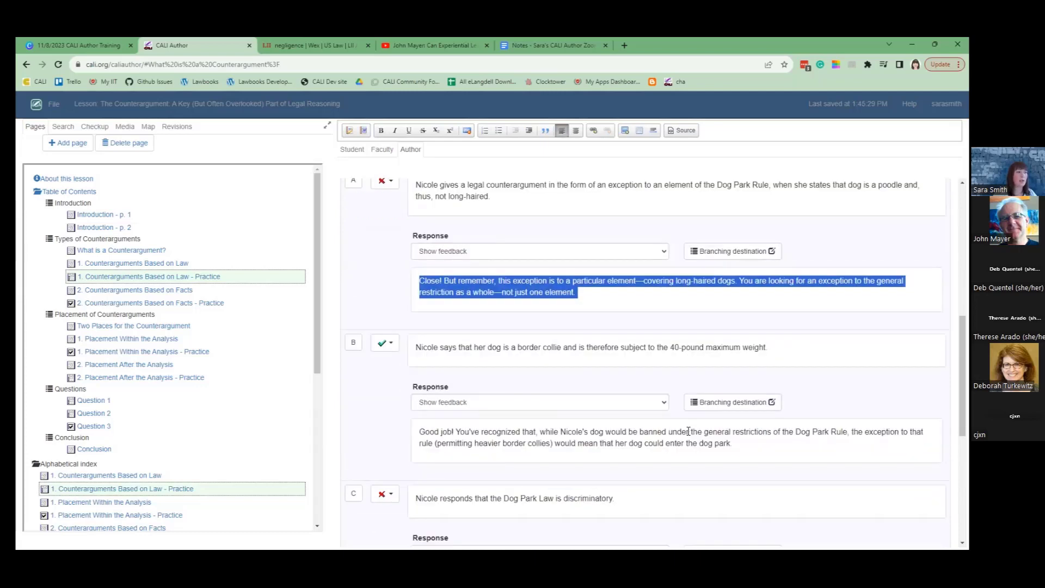
left_click_drag(734, 443, 415, 427)
scroll(623, 443, "down", 3)
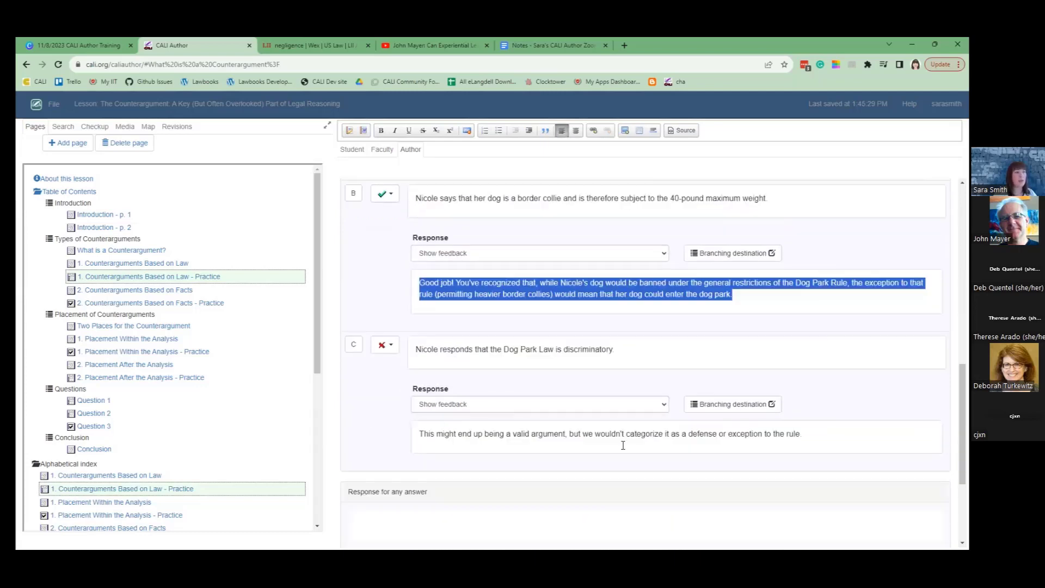
left_click_drag(816, 433, 415, 434)
scroll(604, 299, "up", 6)
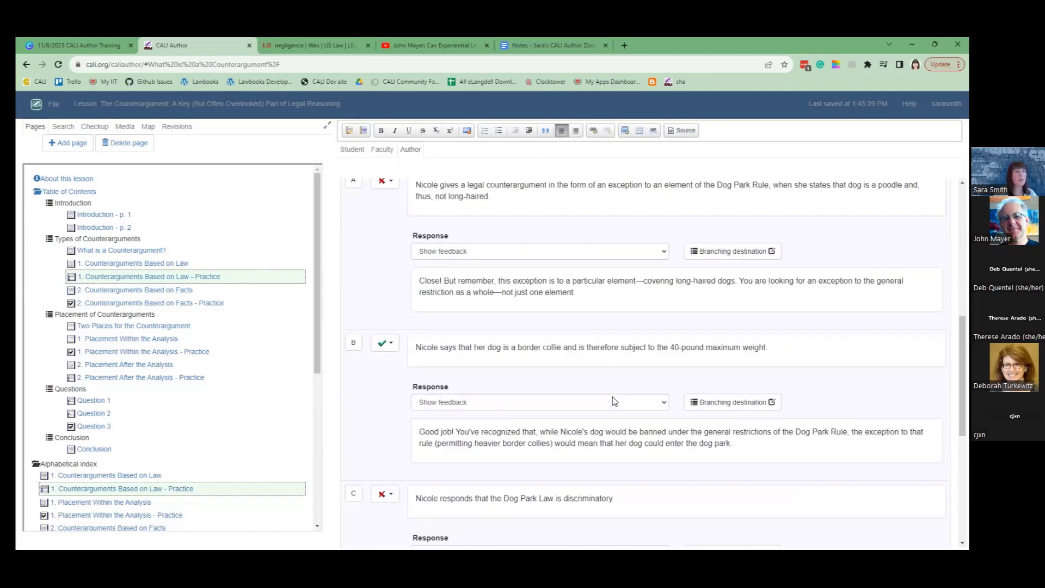
left_click(605, 299)
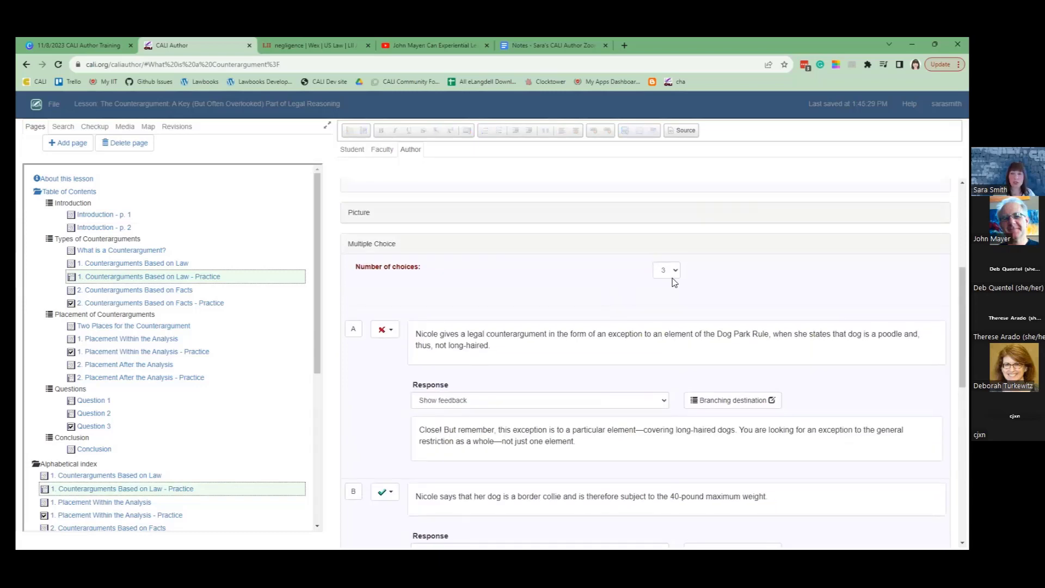
Step: Set the number of choices to 4 and grade the new choice D as incorrect
left_click(675, 273)
left_click(671, 302)
scroll(664, 322, "down", 9)
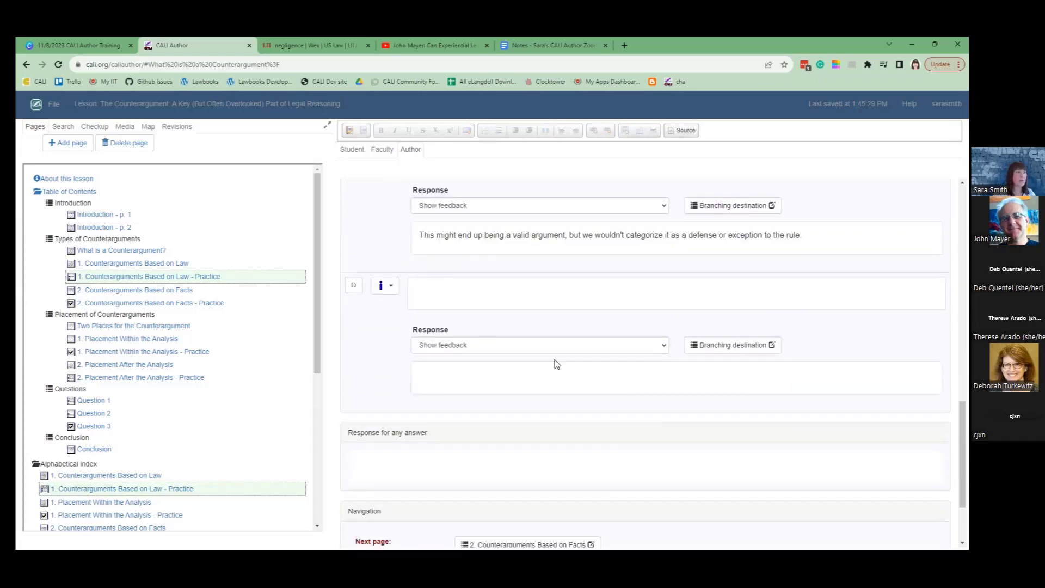
left_click(391, 290)
left_click(399, 320)
Step: Enter "New option" as the answer text of choice D and "Feedback" as its feedback
left_click(467, 285)
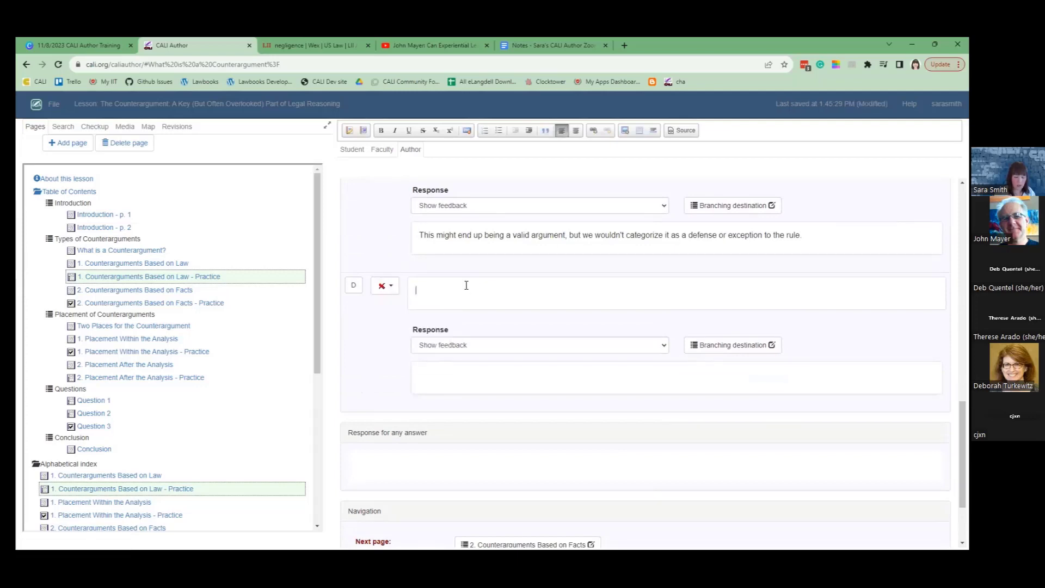
type("New option")
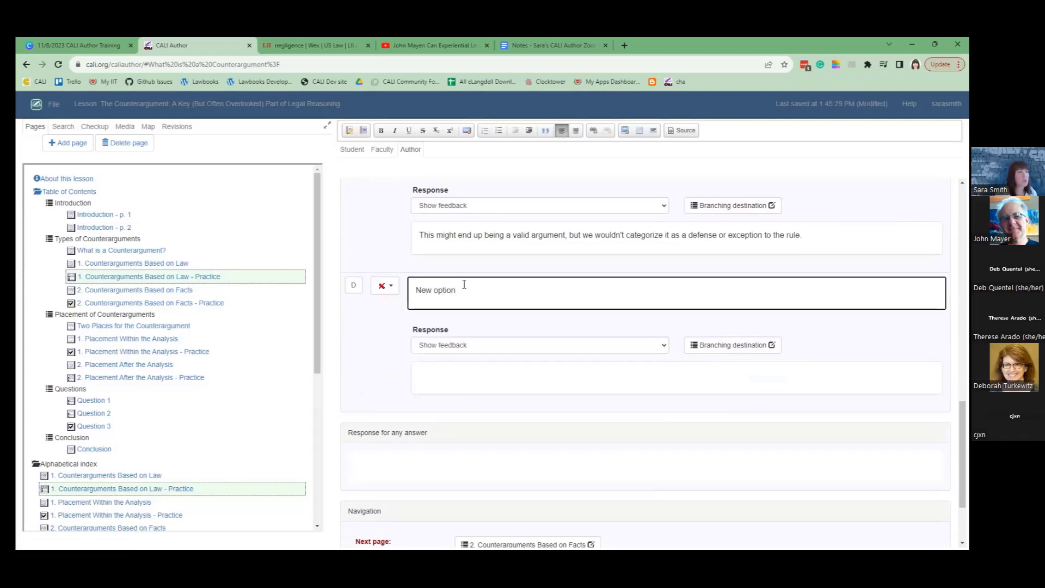
left_click(537, 364)
type("Feed")
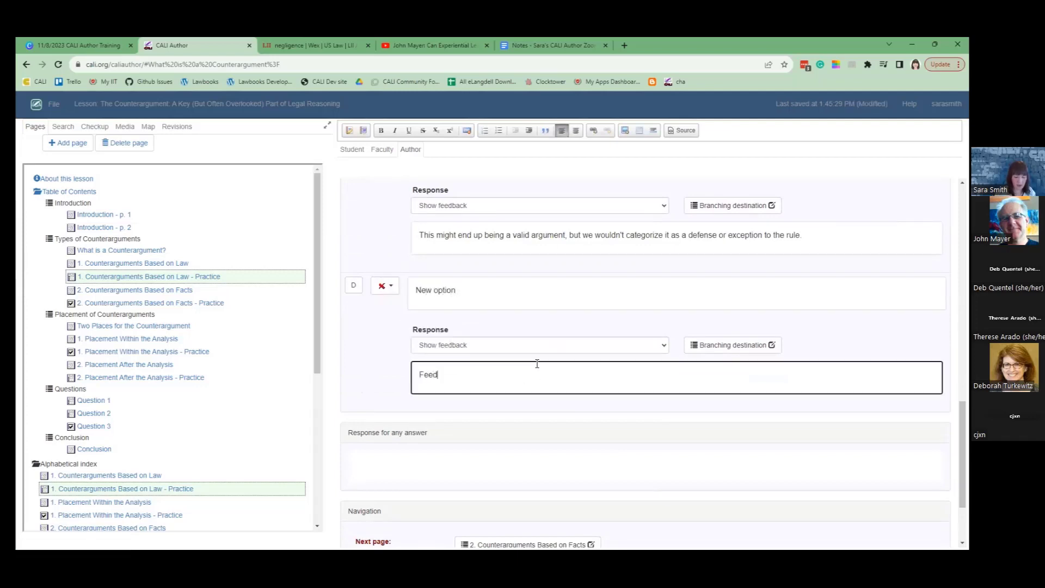
type("back")
left_click(386, 338)
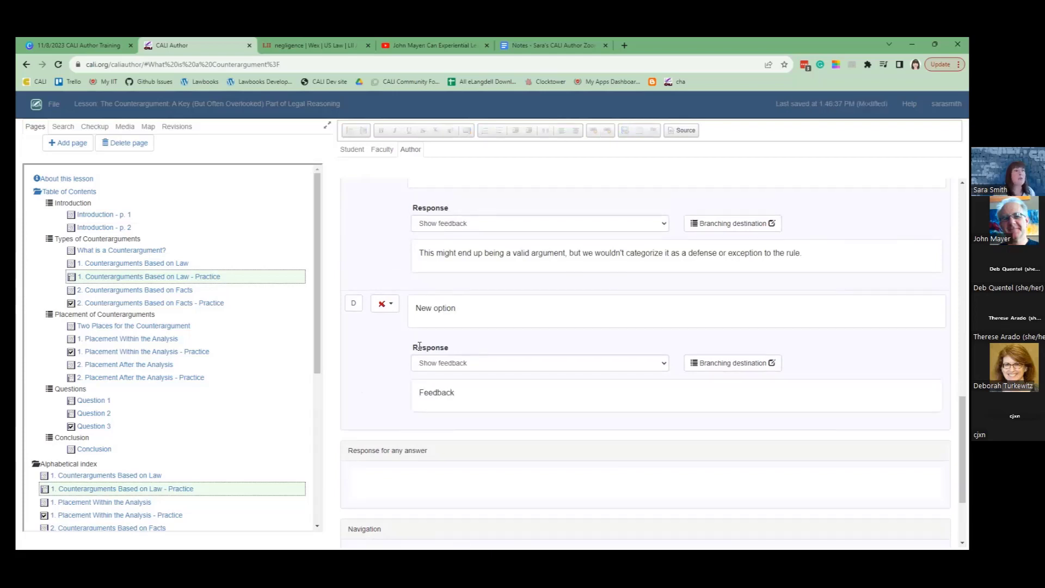
Step: Review the choices' response settings and branching destinations, then the question text and page info of the multiple-choice page
scroll(428, 351, "up", 5)
scroll(434, 354, "up", 2)
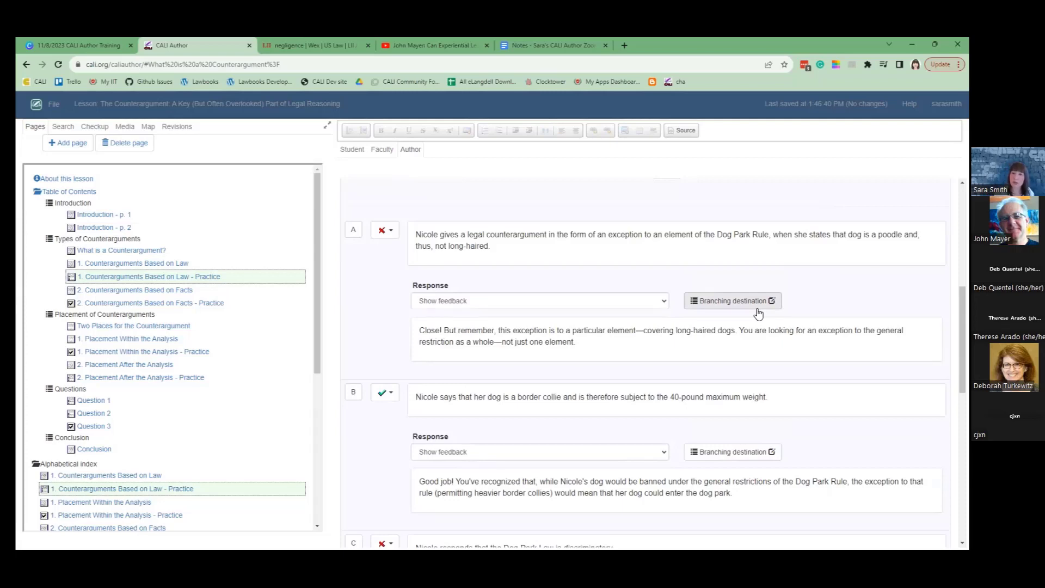
scroll(758, 314, "down", 1)
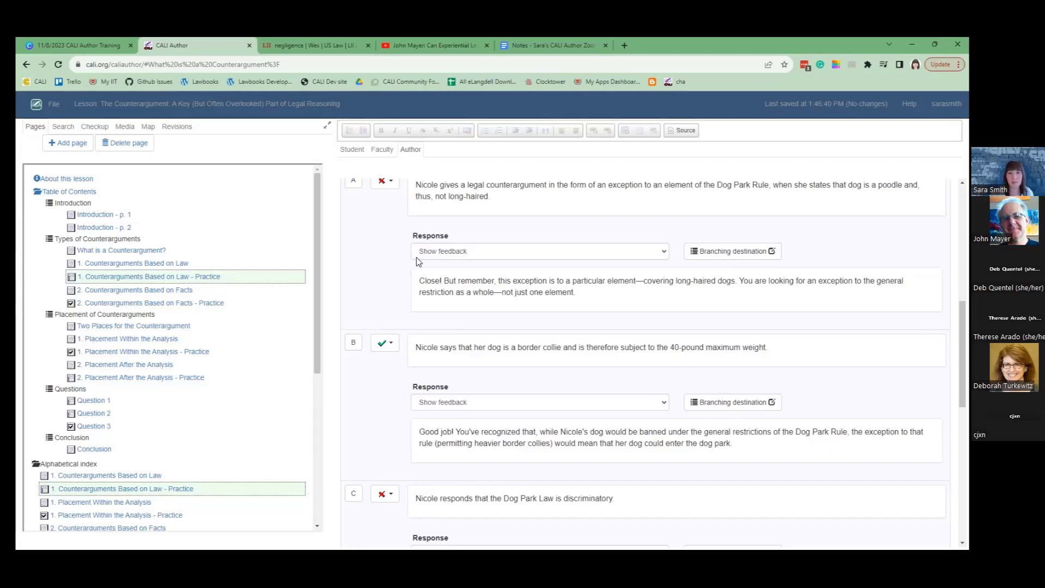
scroll(563, 260, "up", 4)
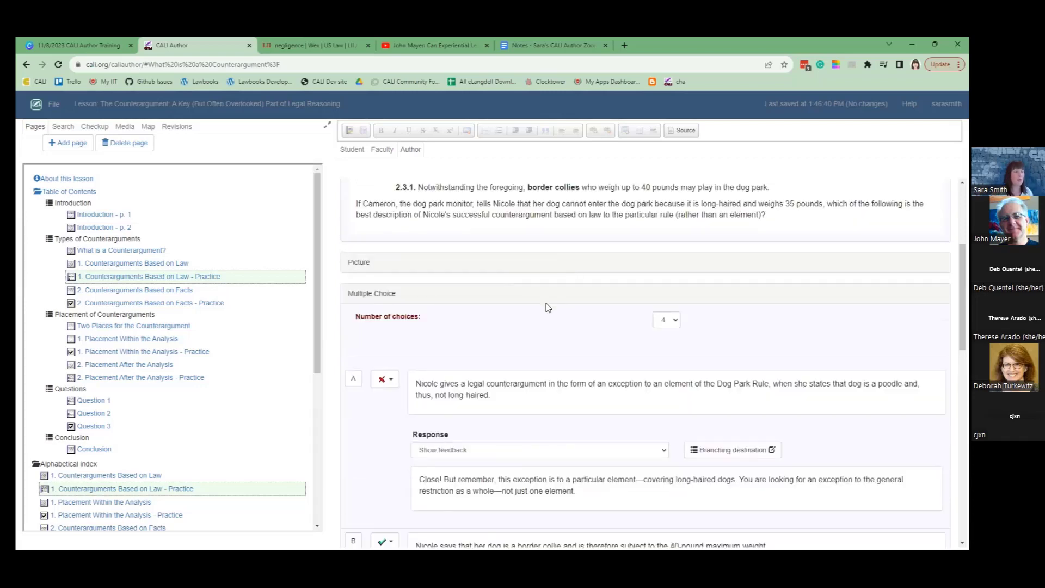
scroll(549, 307, "up", 3)
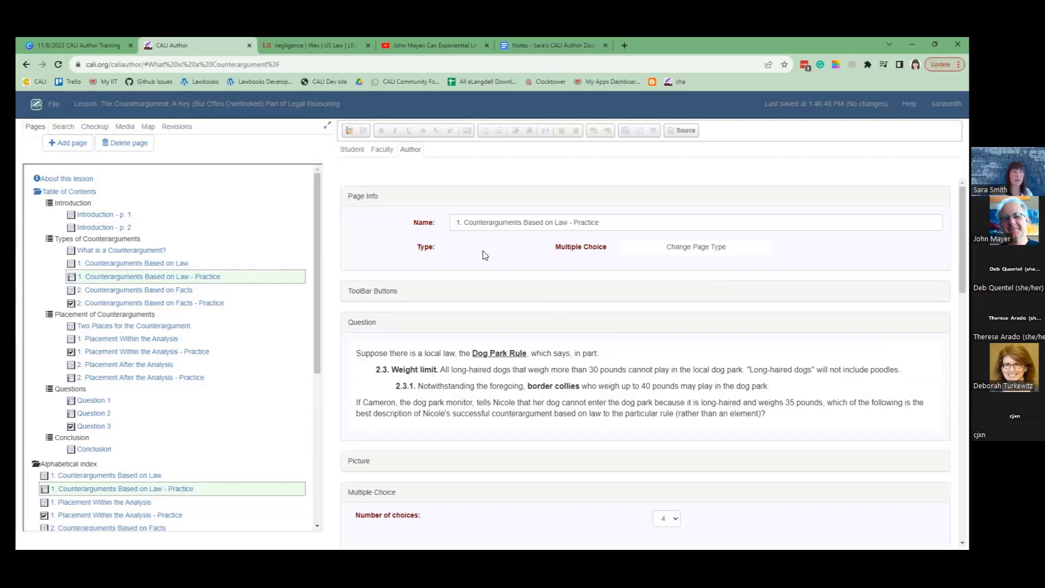
Step: Open the "2. Counterarguments Based on Facts - Practice" page and examine its page type and checkbox items
scroll(484, 253, "down", 5)
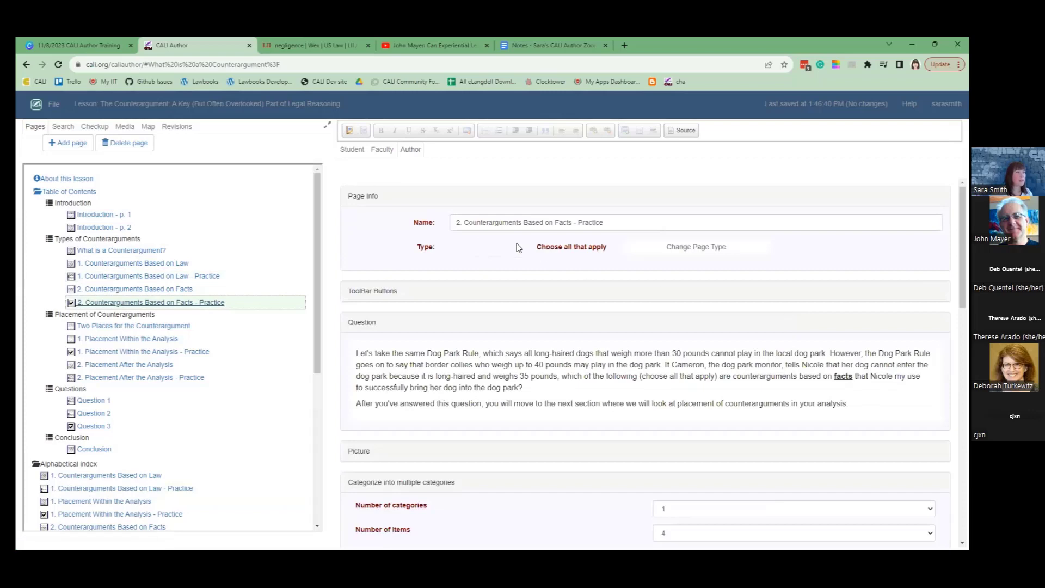
left_click_drag(533, 248, 613, 251)
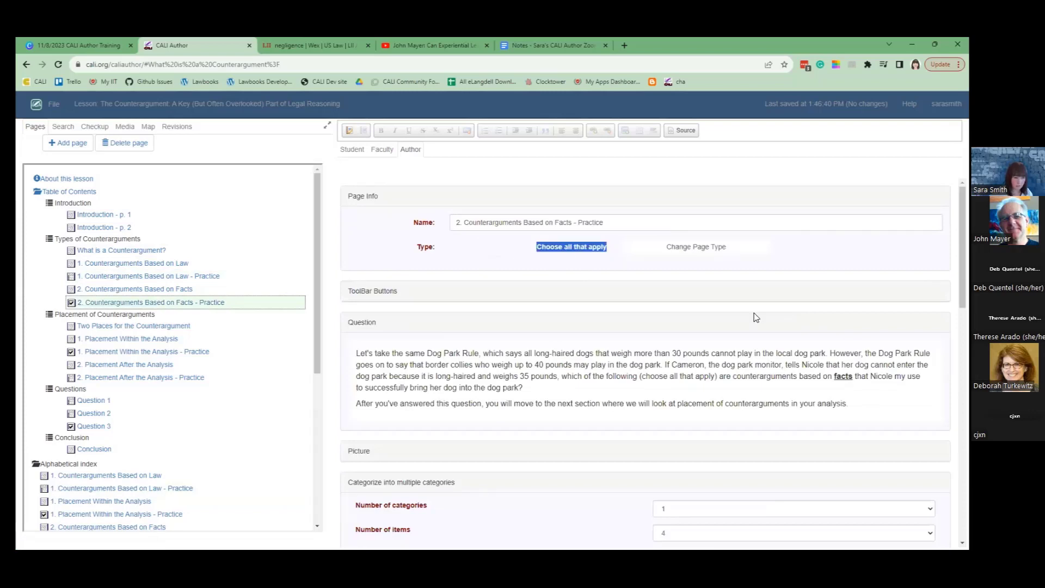
scroll(753, 314, "down", 5)
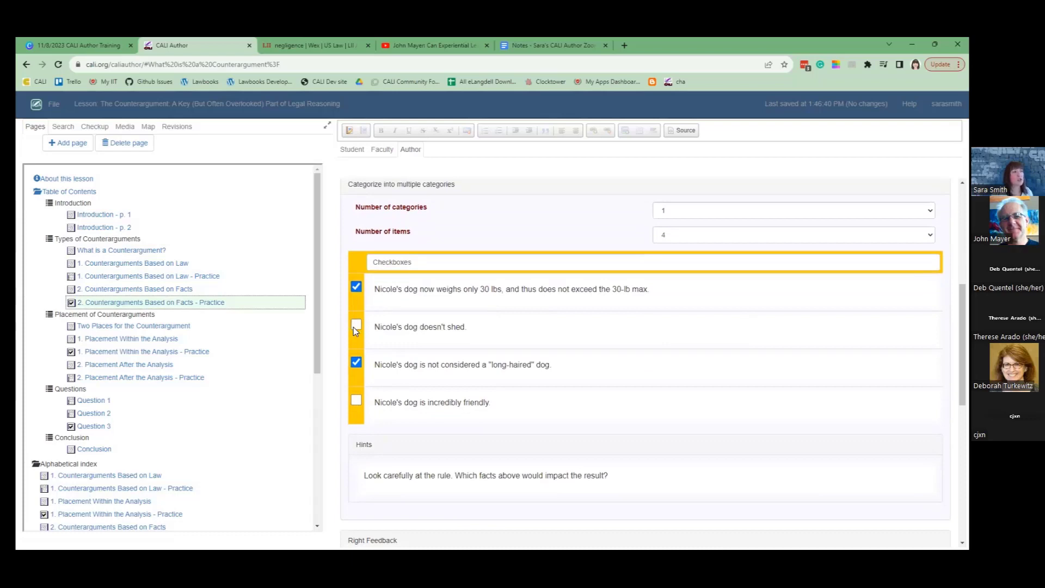
Step: Set the number of items to 5, enter "5th option" as the new item's text and mark it as a correct answer
left_click(798, 236)
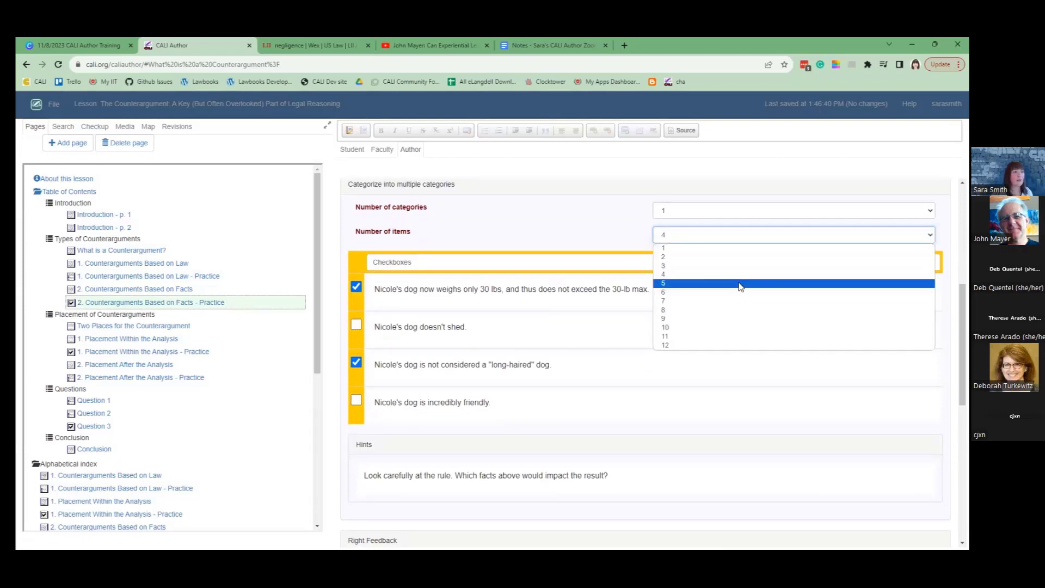
left_click(741, 284)
left_click(464, 440)
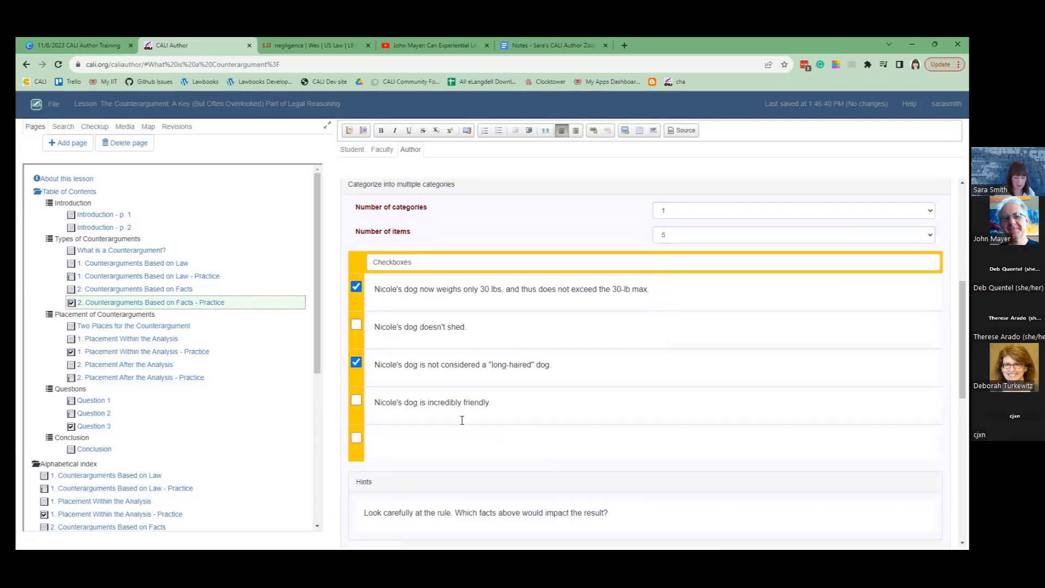
type("5th option")
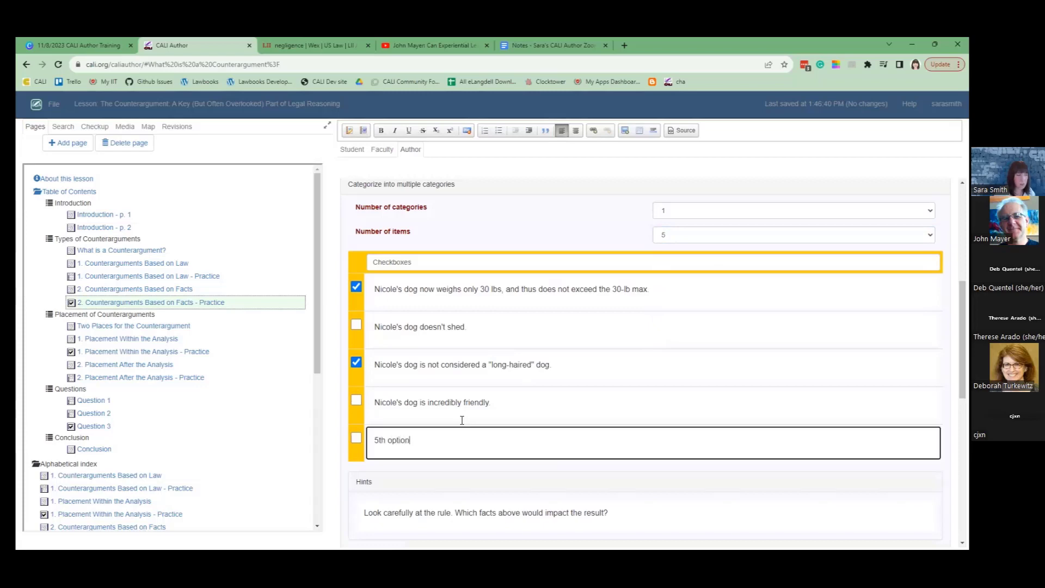
left_click(527, 219)
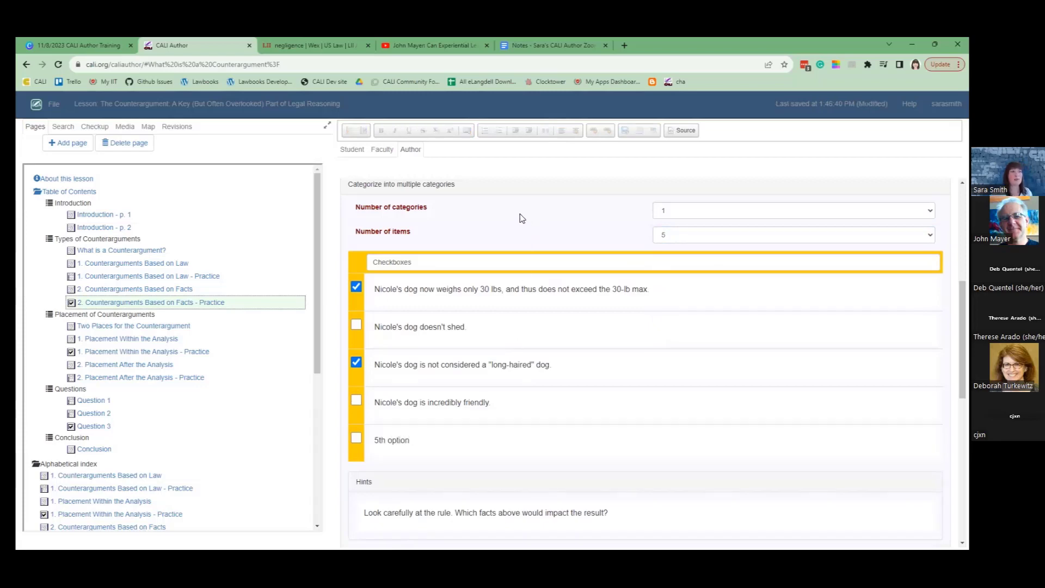
scroll(494, 354, "down", 2)
left_click(356, 339)
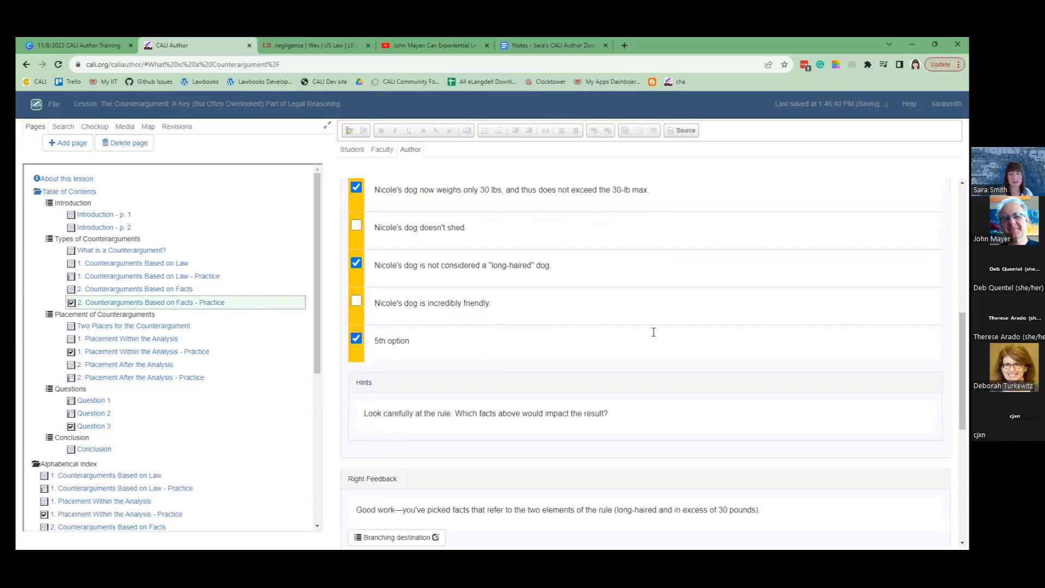
Step: Review the checkbox items, hint, and right and wrong feedback of the choose-all-that-apply page, highlighting the right feedback text
scroll(421, 279, "up", 2)
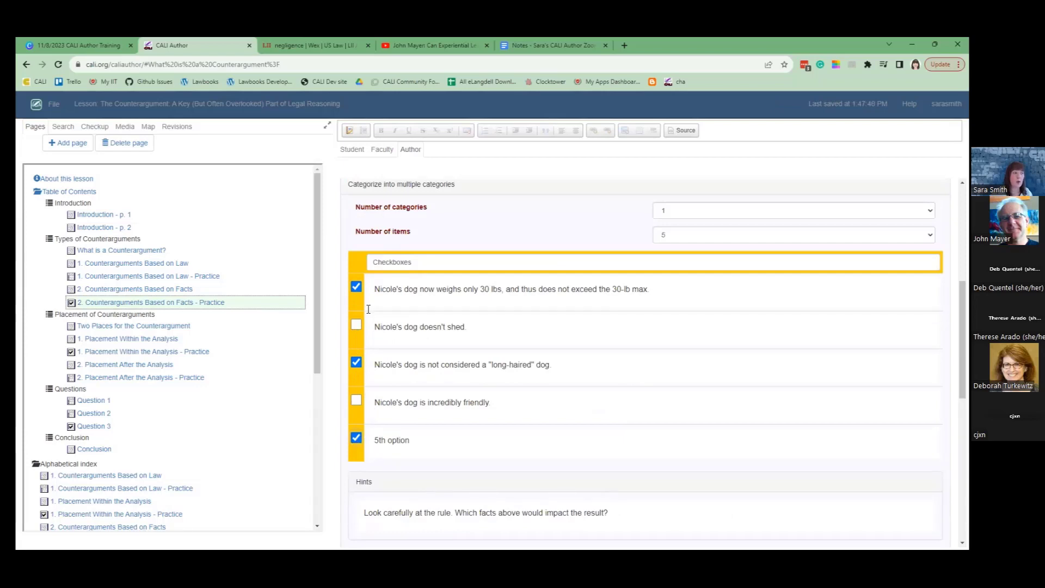
scroll(579, 303, "down", 4)
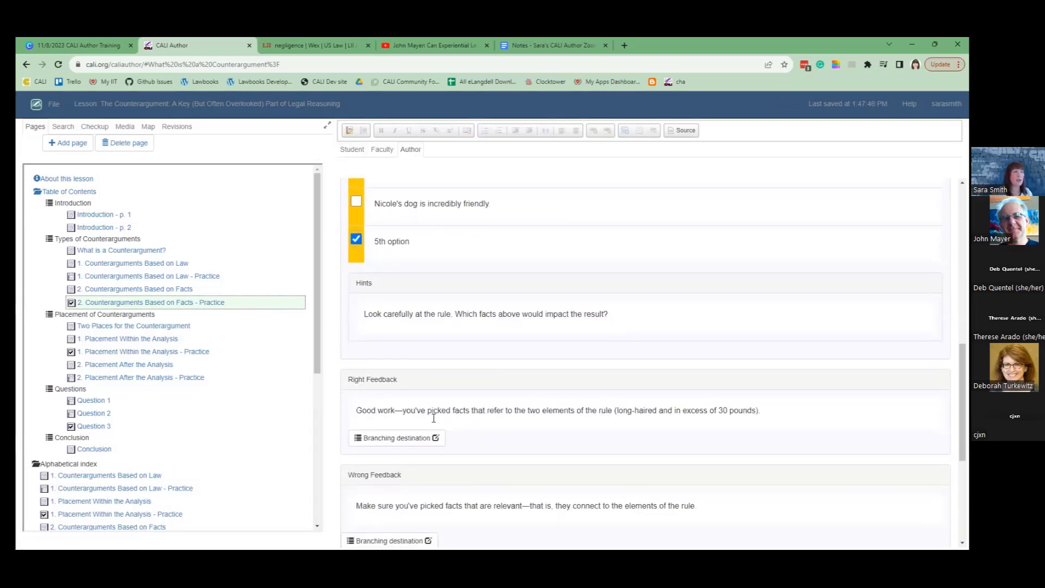
left_click_drag(357, 408, 787, 413)
scroll(599, 414, "down", 2)
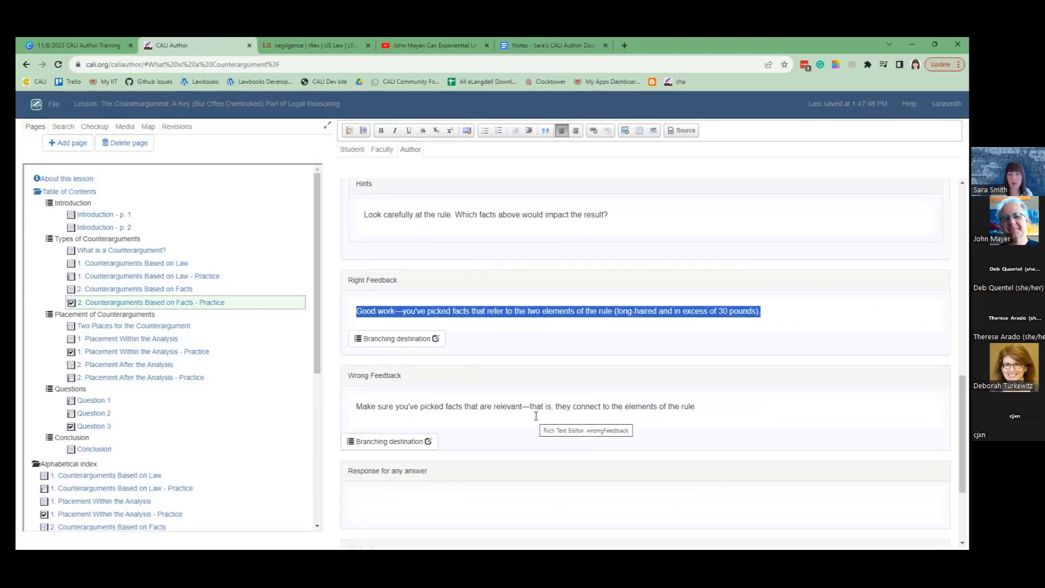
scroll(536, 416, "up", 6)
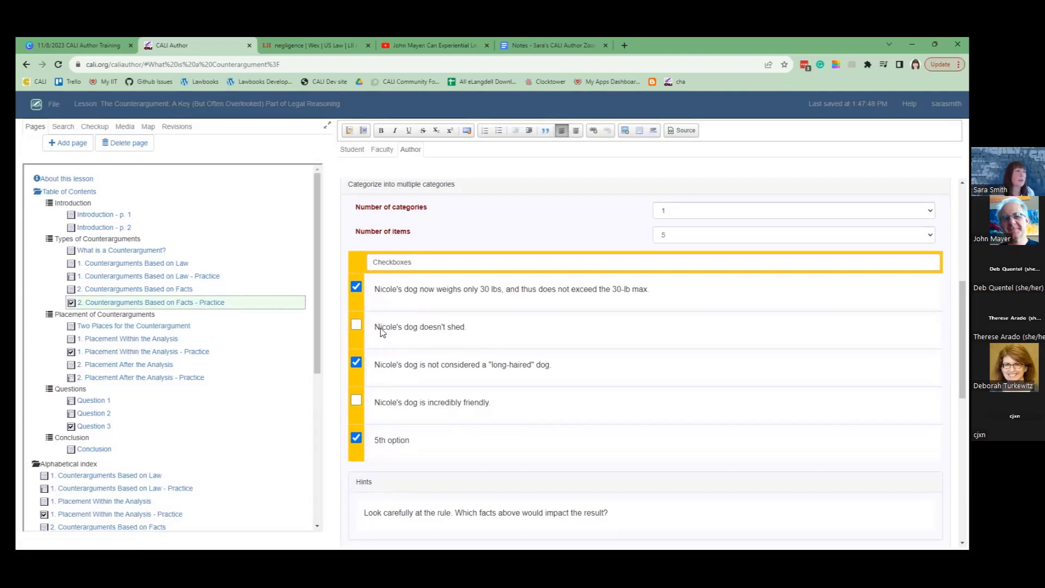
left_click(493, 220)
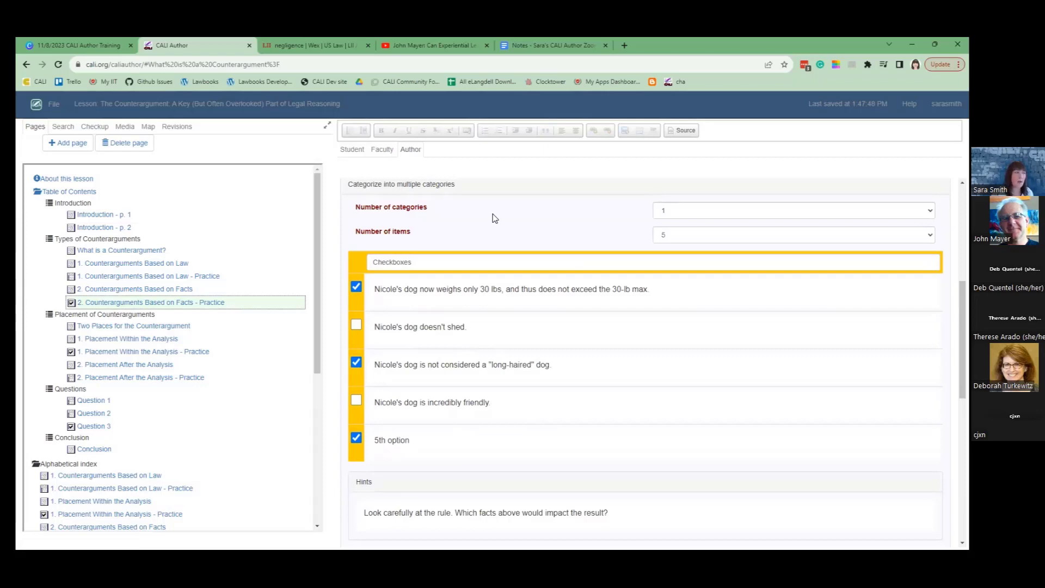
scroll(495, 218, "down", 1)
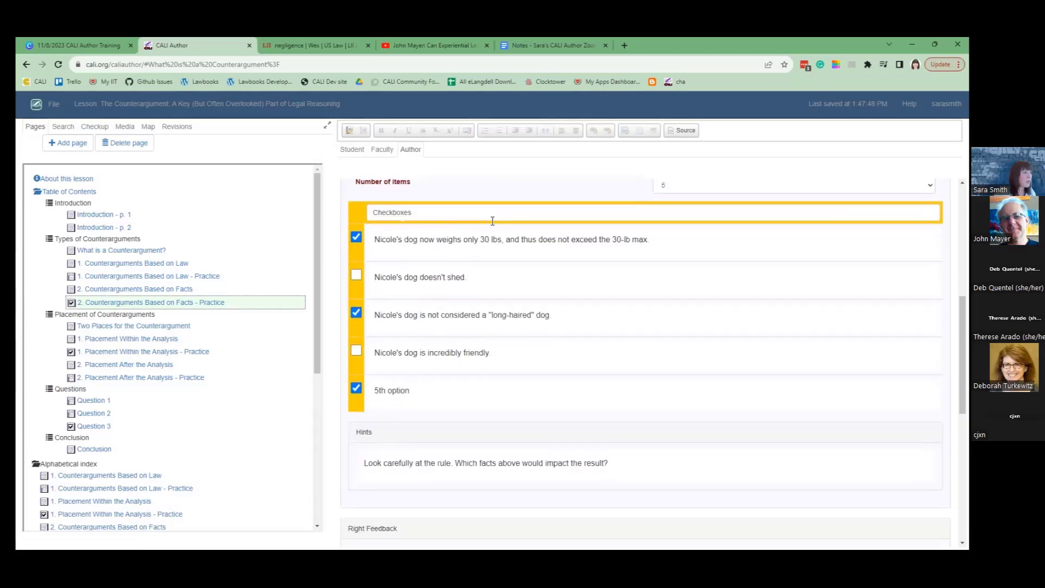
scroll(496, 221, "up", 1)
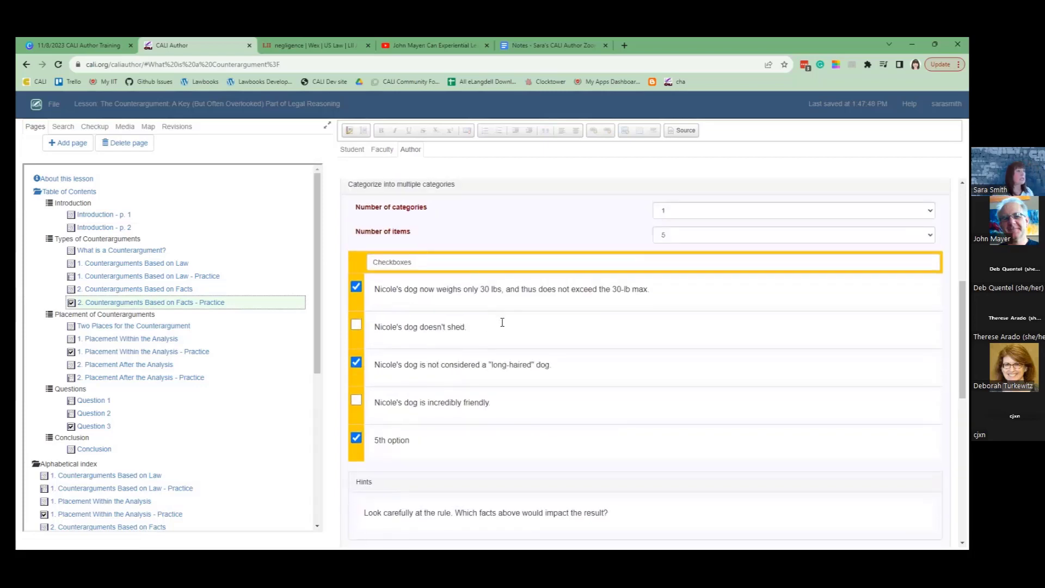
Step: Delete the "1. Placement Within the Analysis" page and check the next-page link of "Two Places for the Counterargument"
left_click(152, 340)
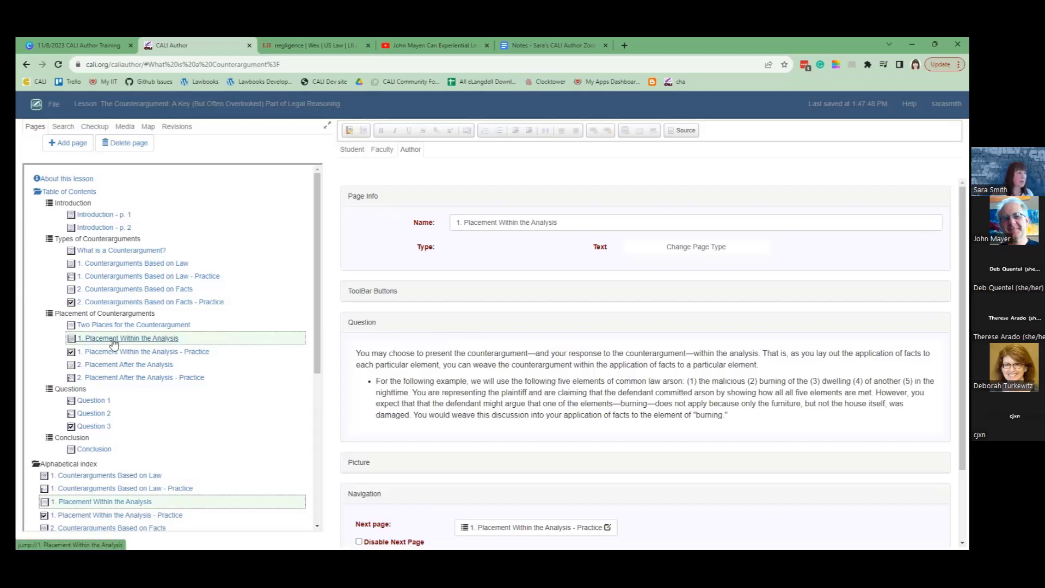
left_click(132, 143)
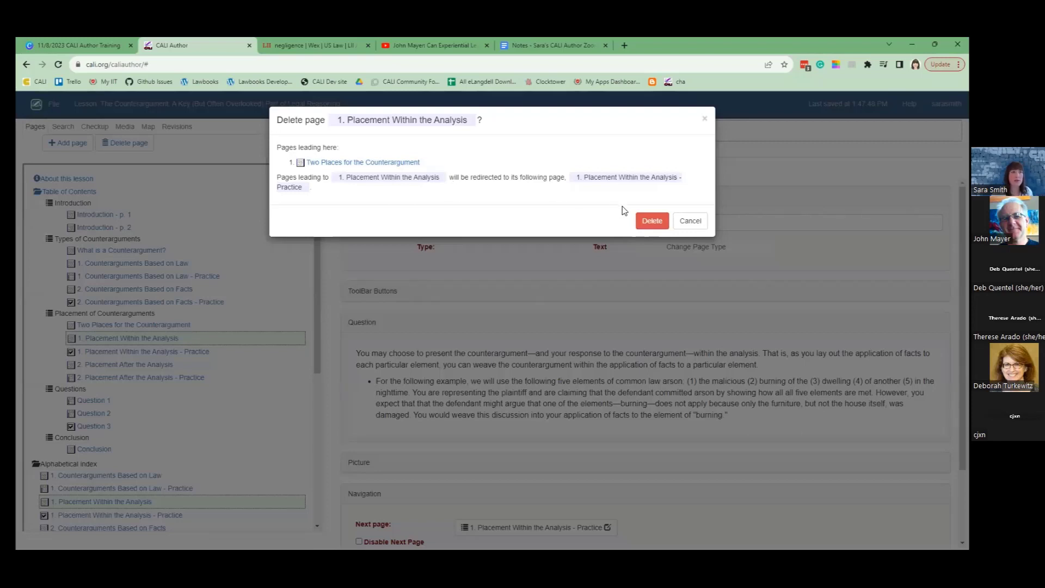
left_click(656, 222)
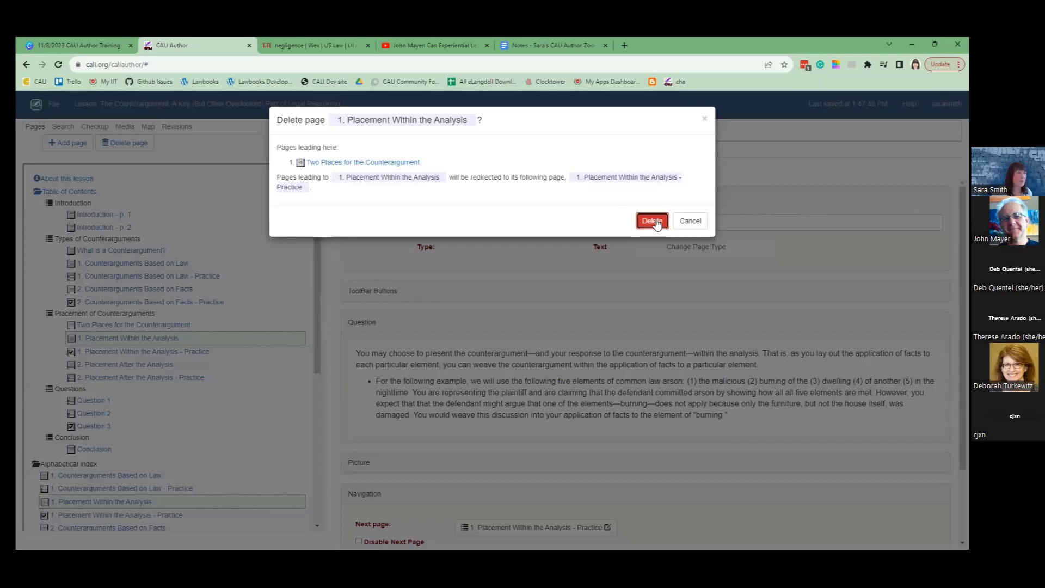
left_click(163, 326)
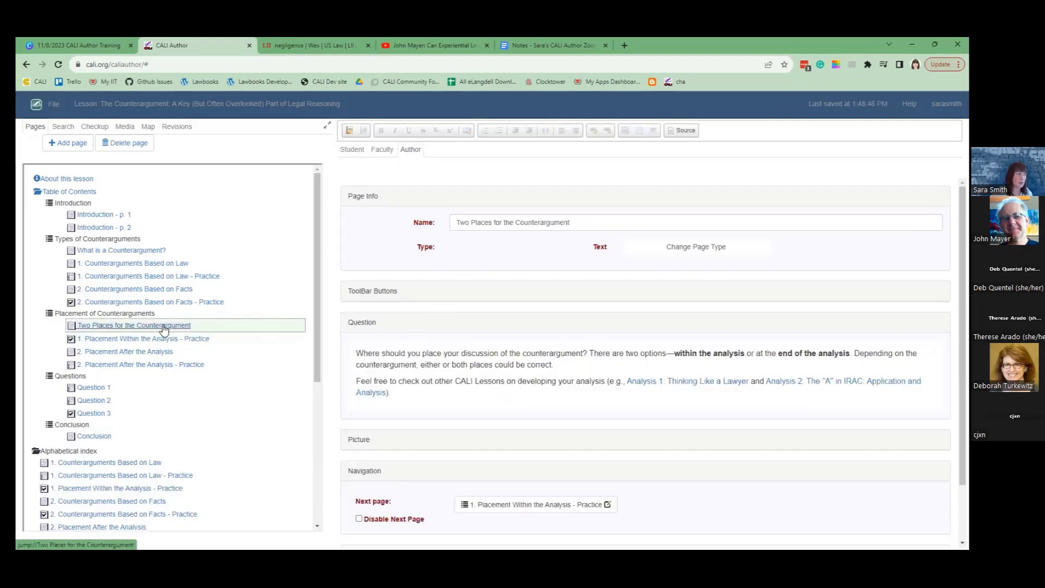
Step: Add a new Text page directly after the "2. Placement After the Analysis - Practice" page
left_click(196, 364)
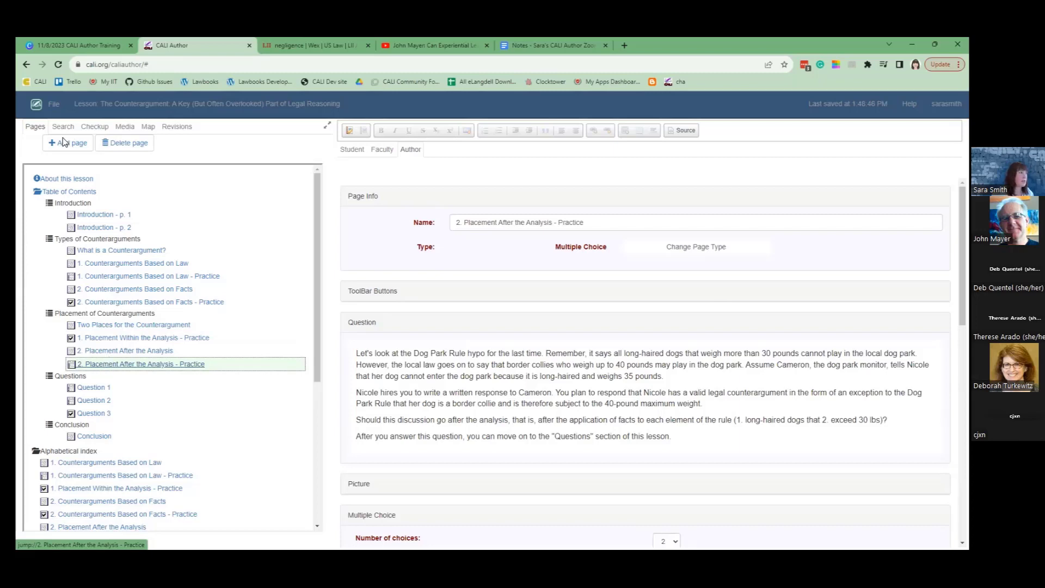
left_click(80, 143)
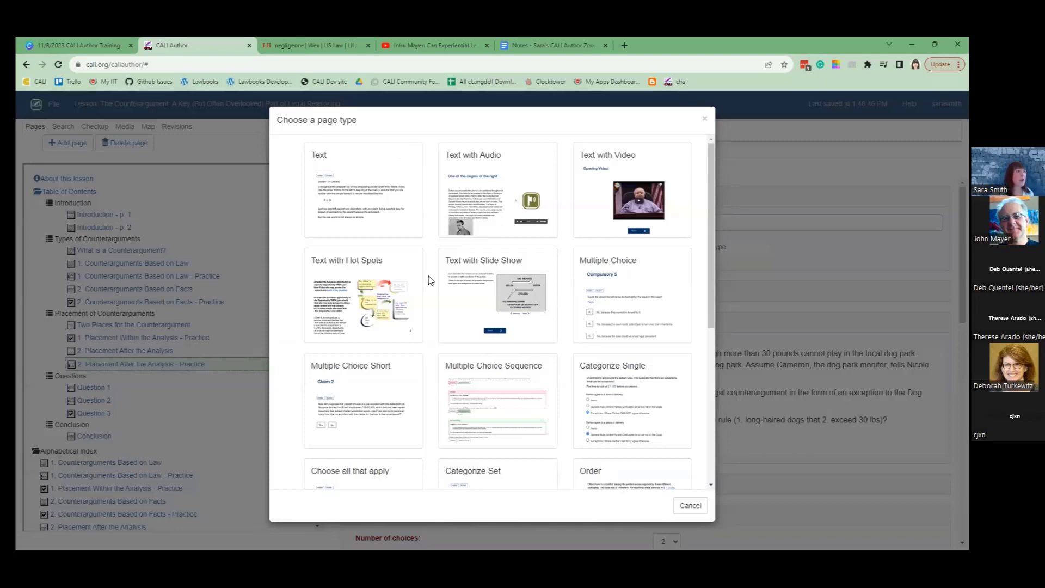
left_click(375, 179)
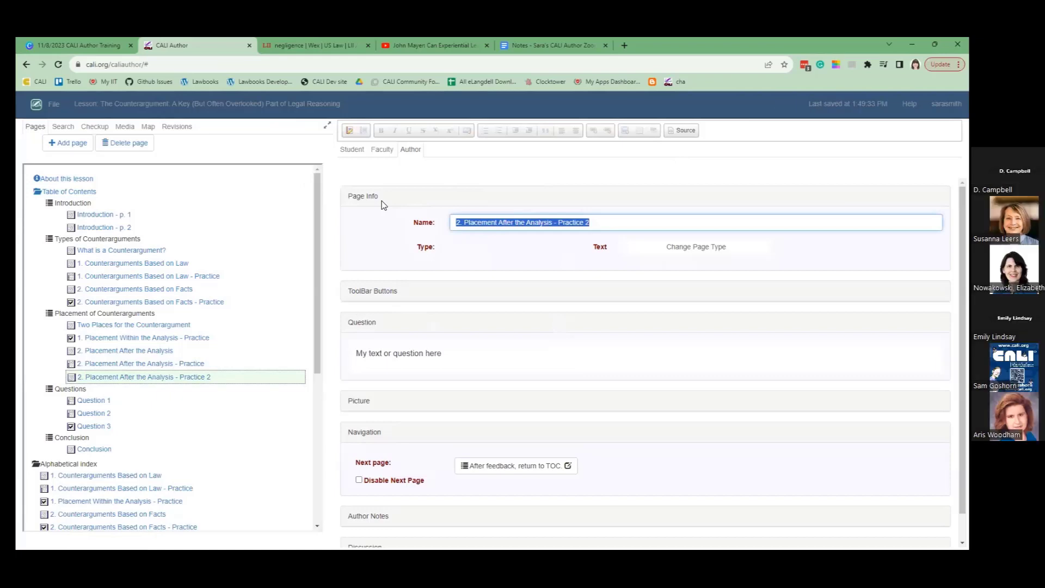
Step: Name the new Text page "New page 1"
type("New ")
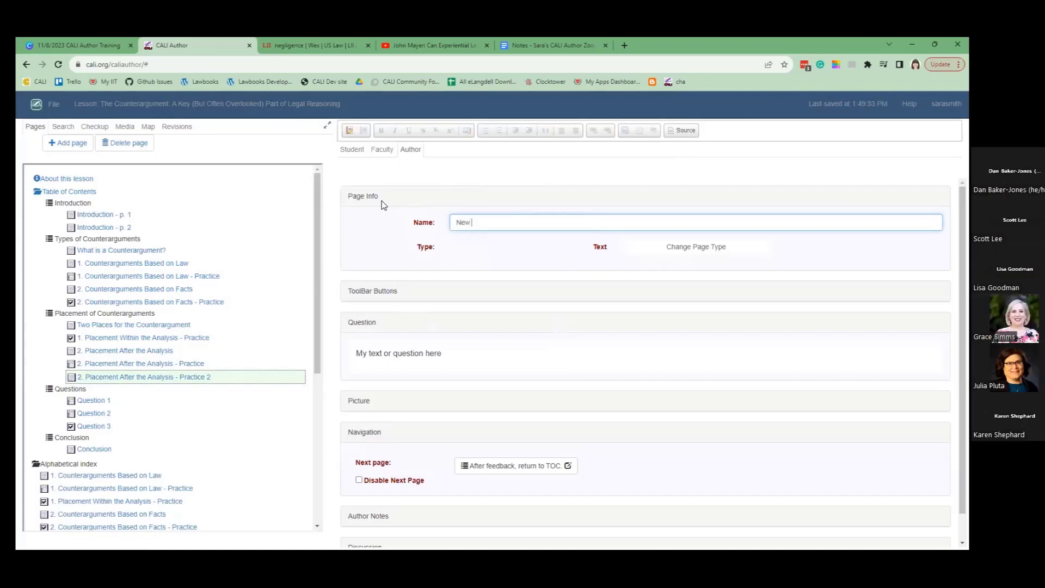
type("page 1")
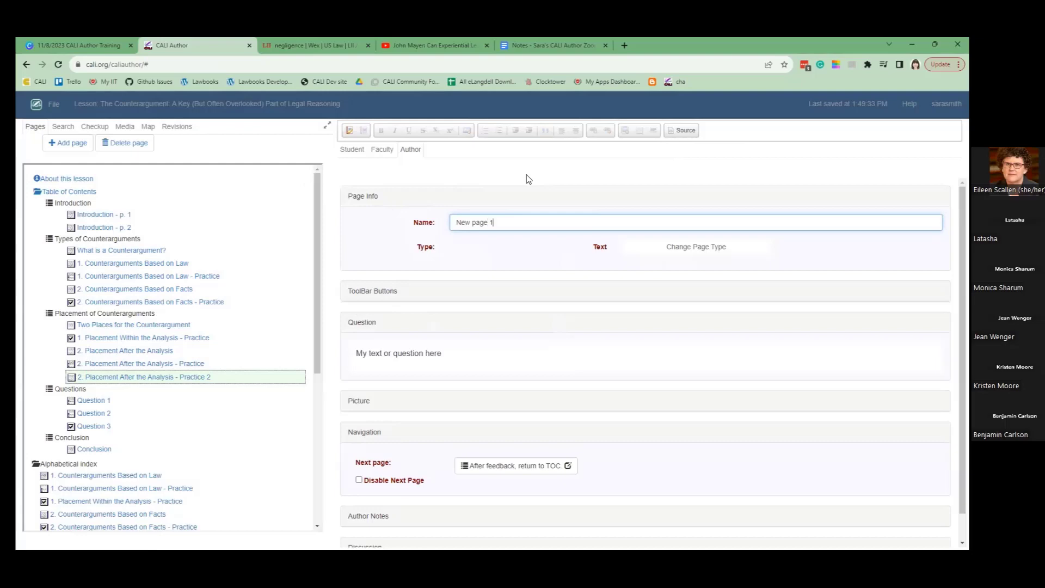
key("Tab")
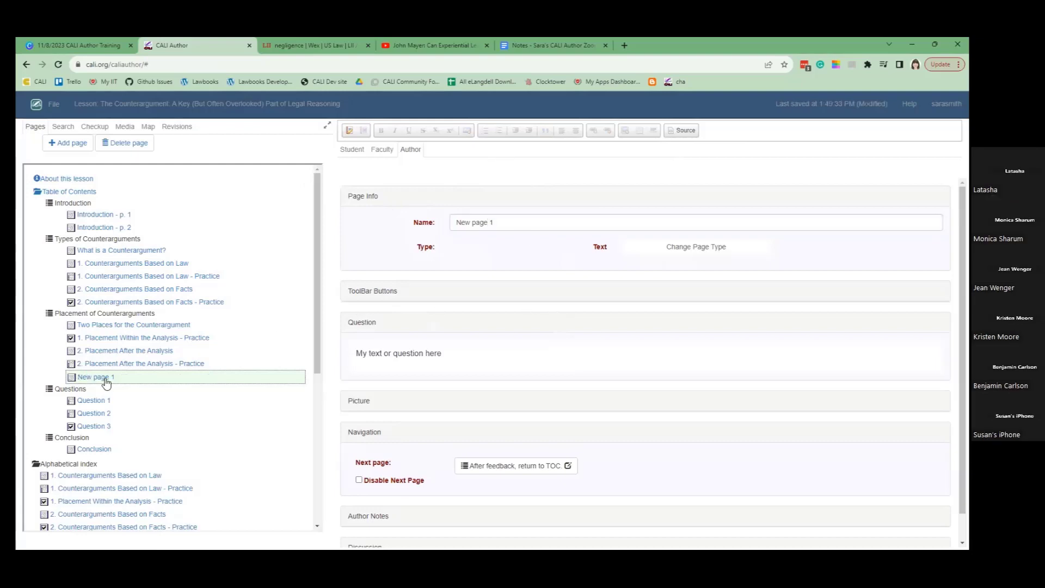
Step: Add a Multiple Choice page after "New page 1", followed by a Text with Video page, keeping their default names
left_click(68, 143)
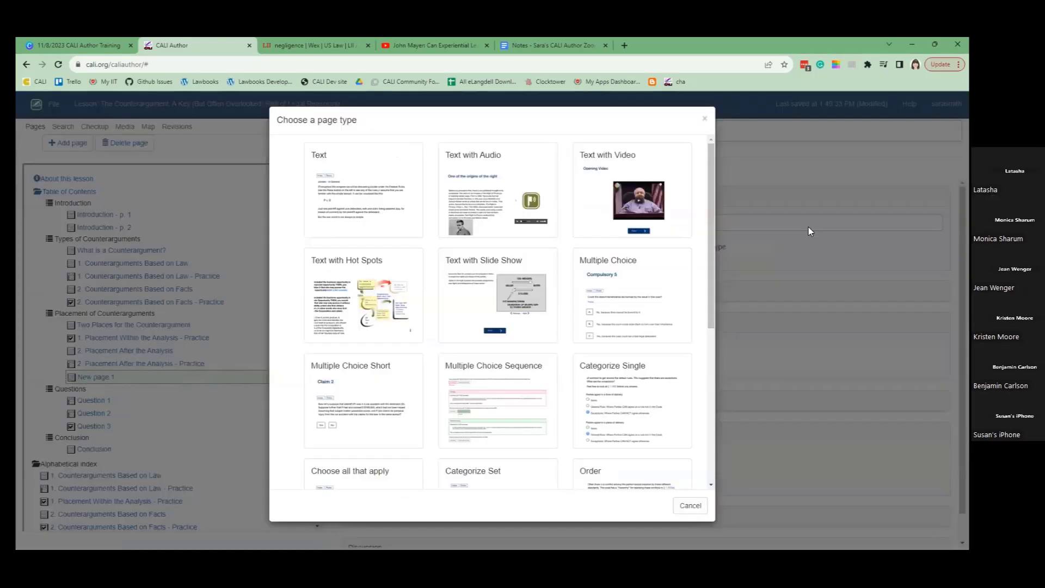
left_click(599, 279)
left_click_drag(497, 224, 441, 225)
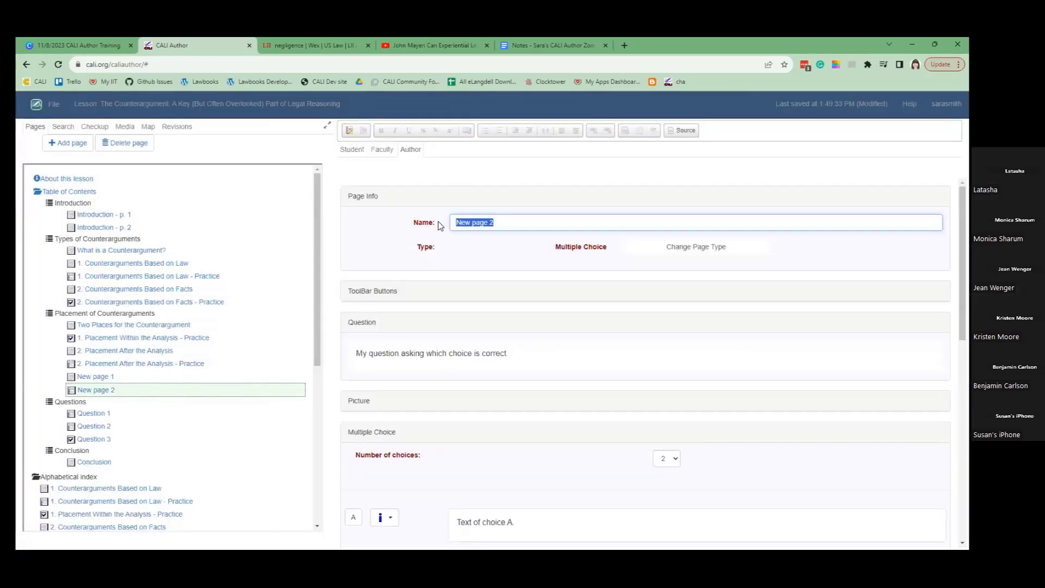
left_click(377, 236)
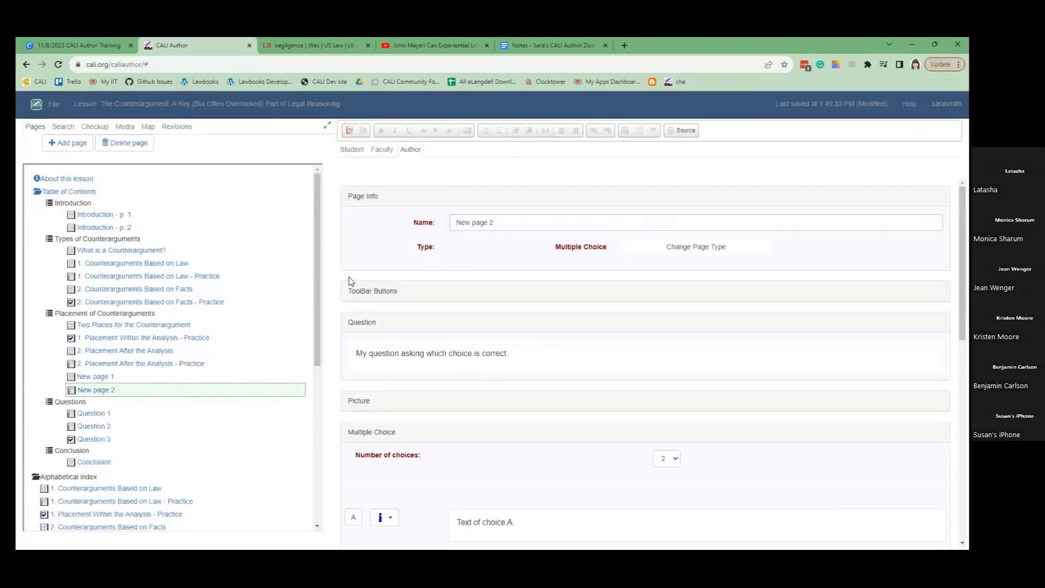
left_click(68, 144)
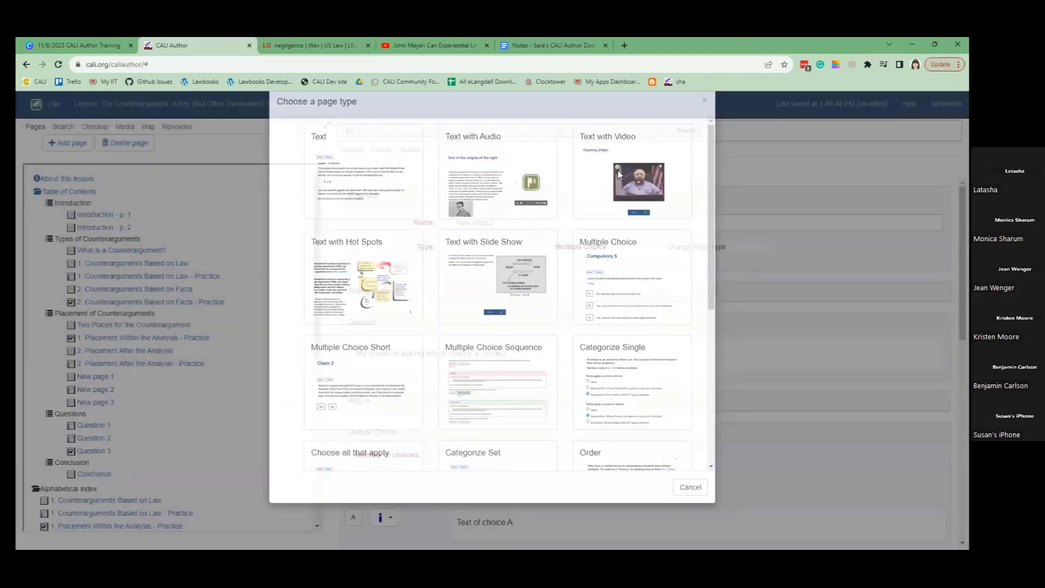
left_click(618, 175)
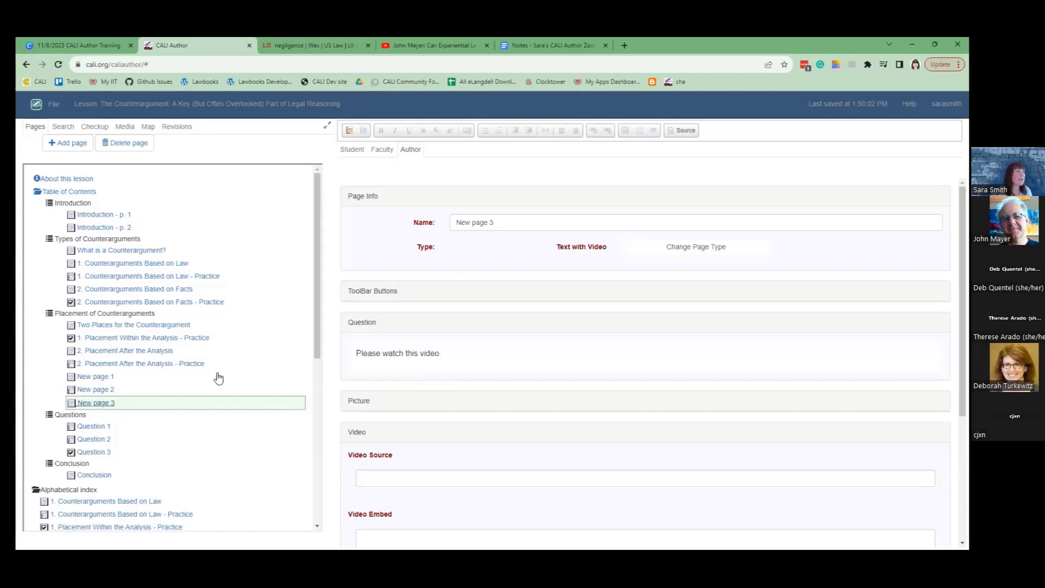
Step: Look through the three new pages one after another to compare their order and page types
left_click(105, 376)
left_click(104, 390)
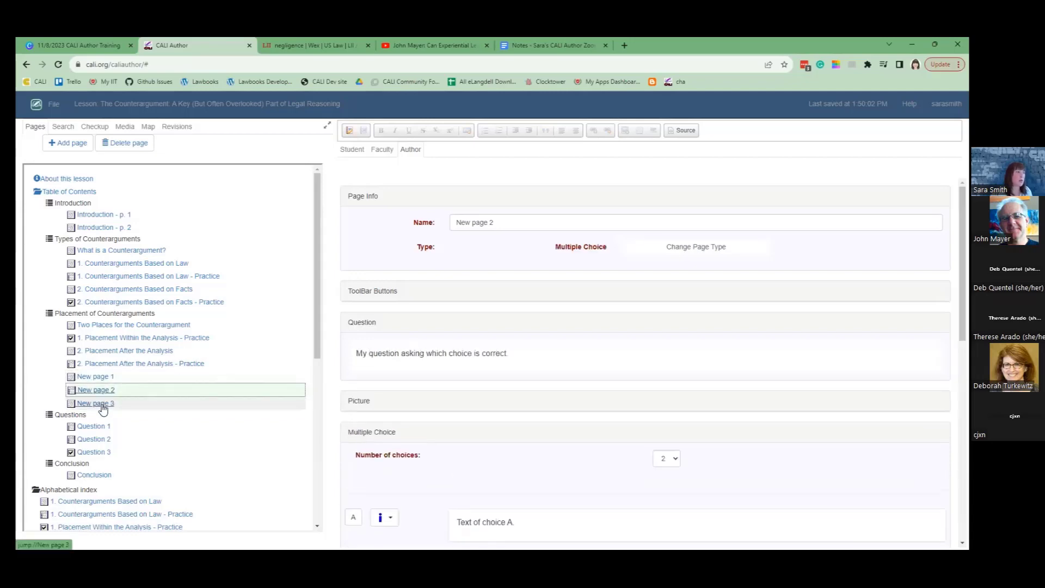
left_click(101, 406)
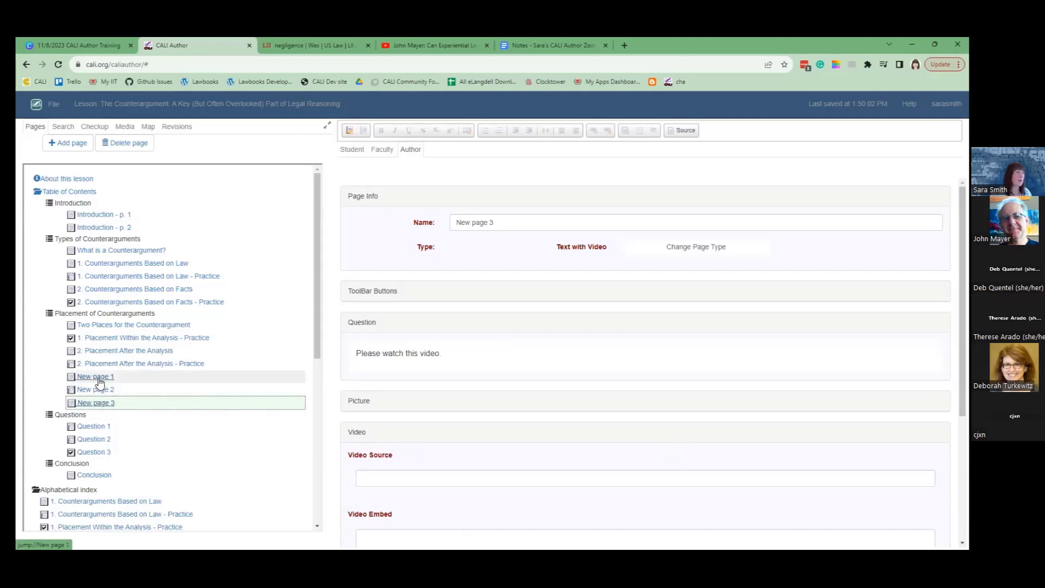
left_click(101, 377)
left_click(101, 391)
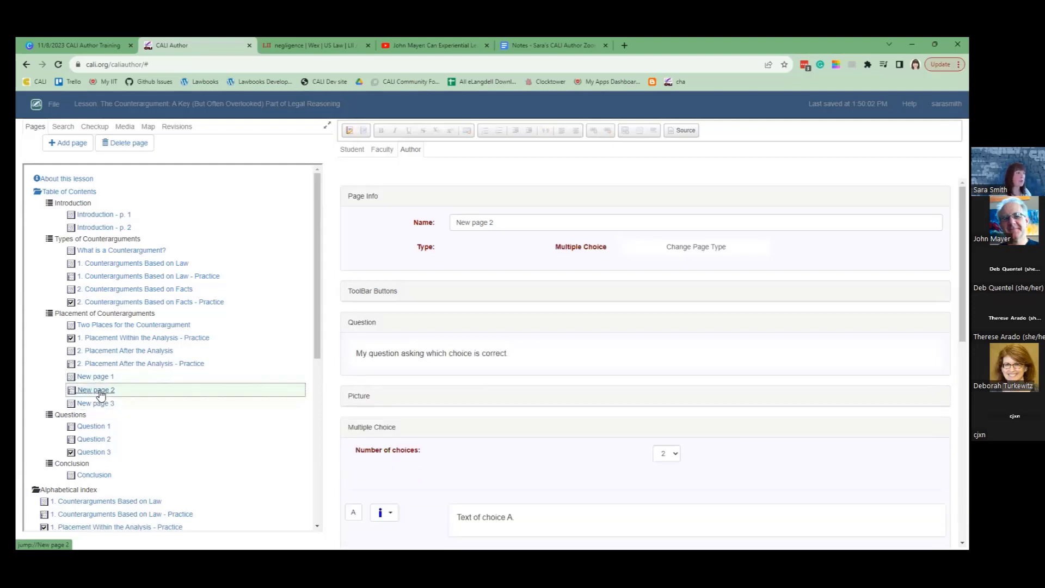
Step: Set the next page of "2. Placement After the Analysis - Practice" to "New page 2"
left_click(127, 365)
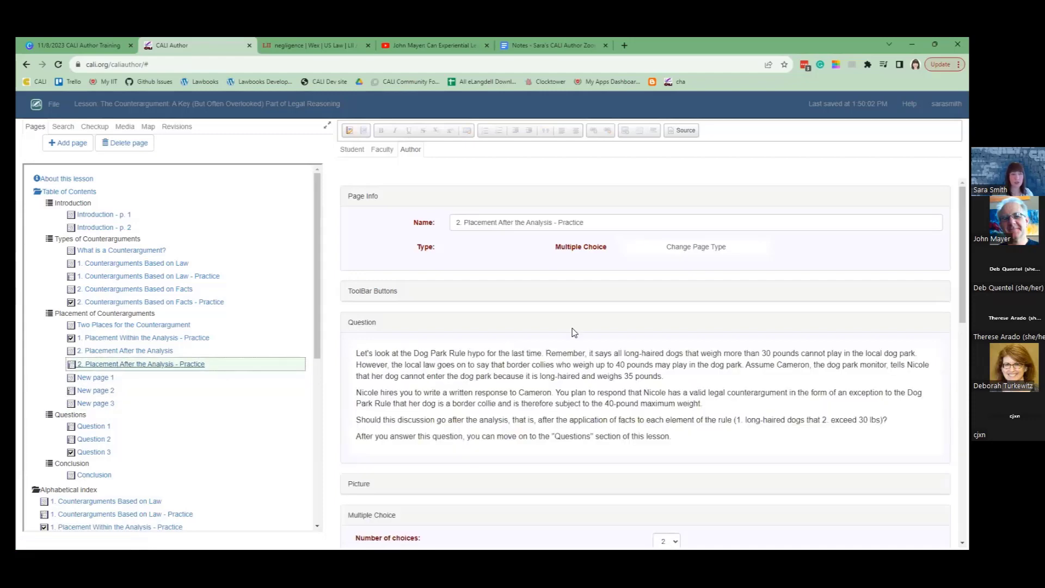
scroll(574, 333, "down", 10)
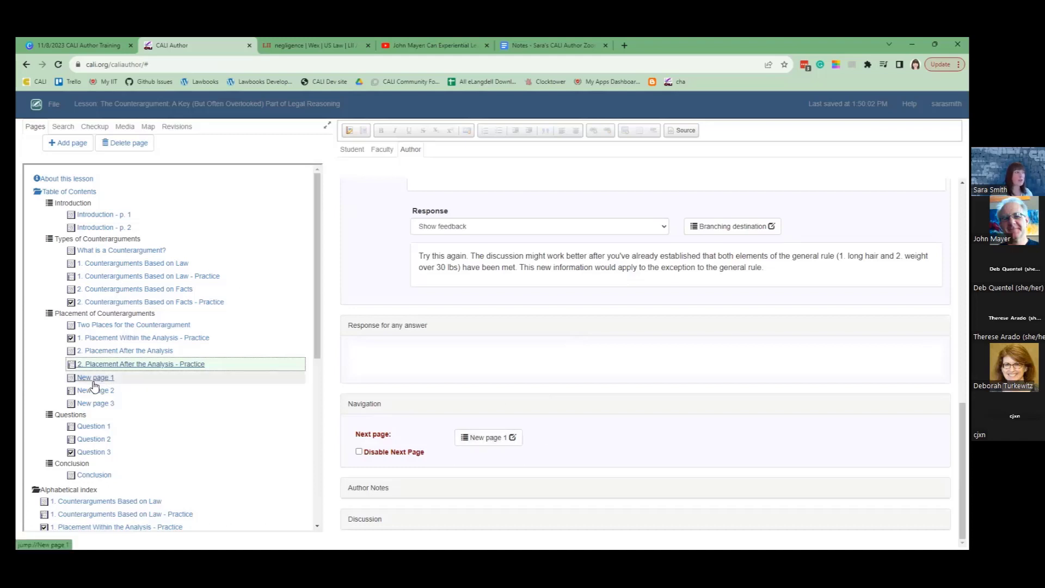
left_click(499, 439)
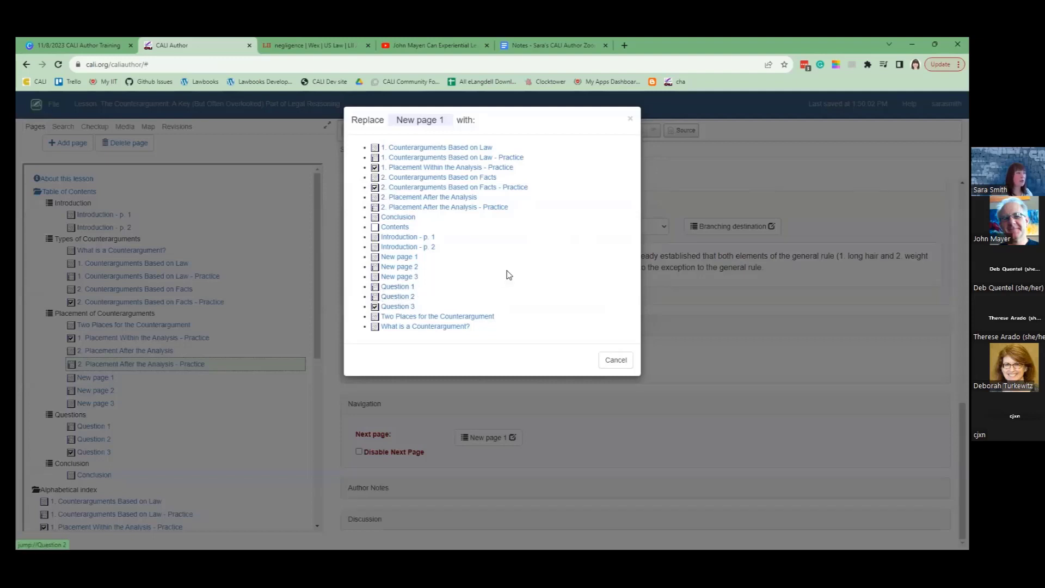
left_click(400, 267)
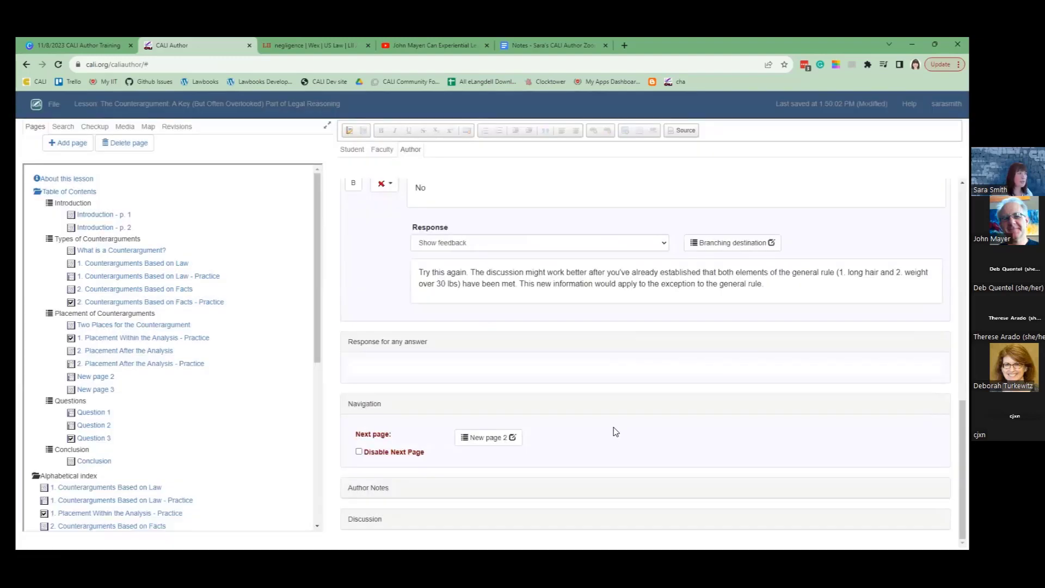
Step: Set the next page of "New page 2" to "New page 1"
left_click(91, 380)
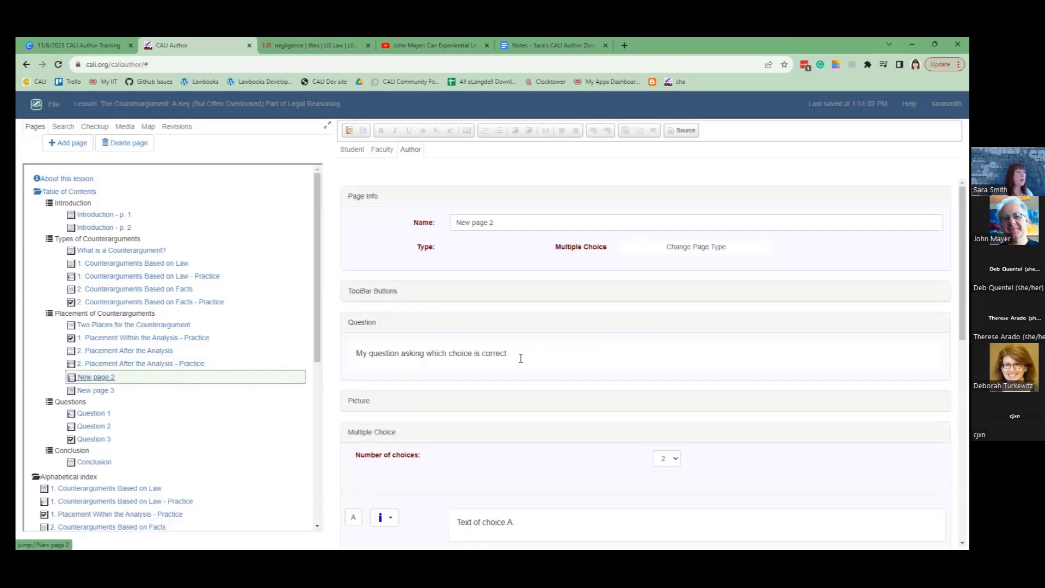
scroll(522, 363, "down", 5)
scroll(528, 370, "down", 3)
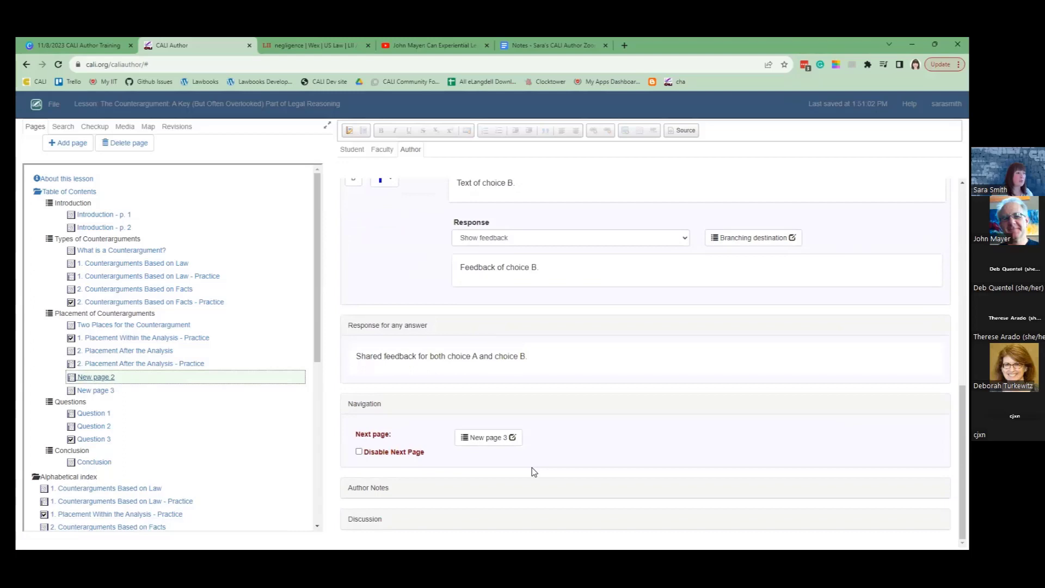
left_click(510, 441)
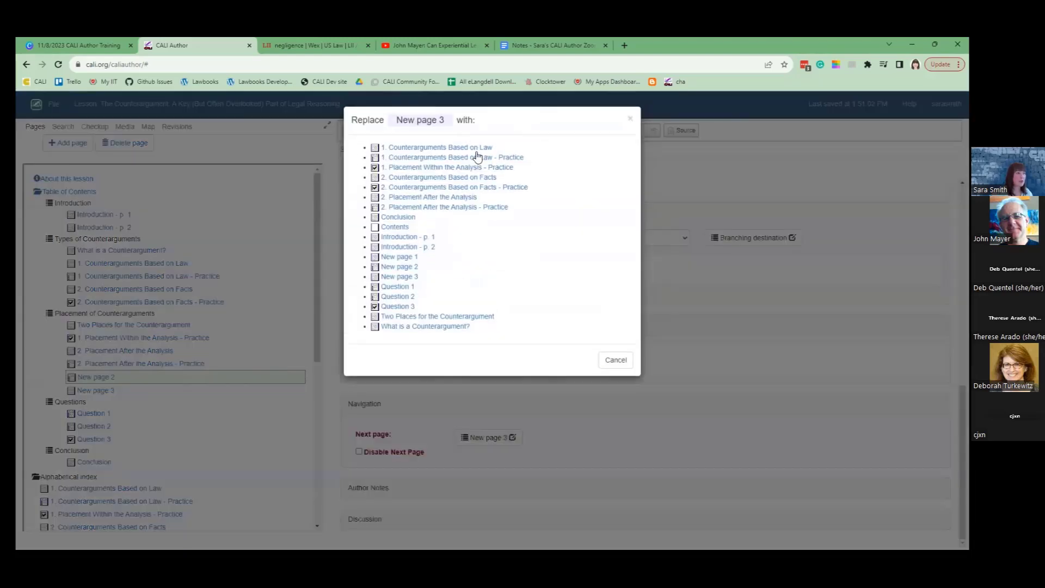
left_click(398, 258)
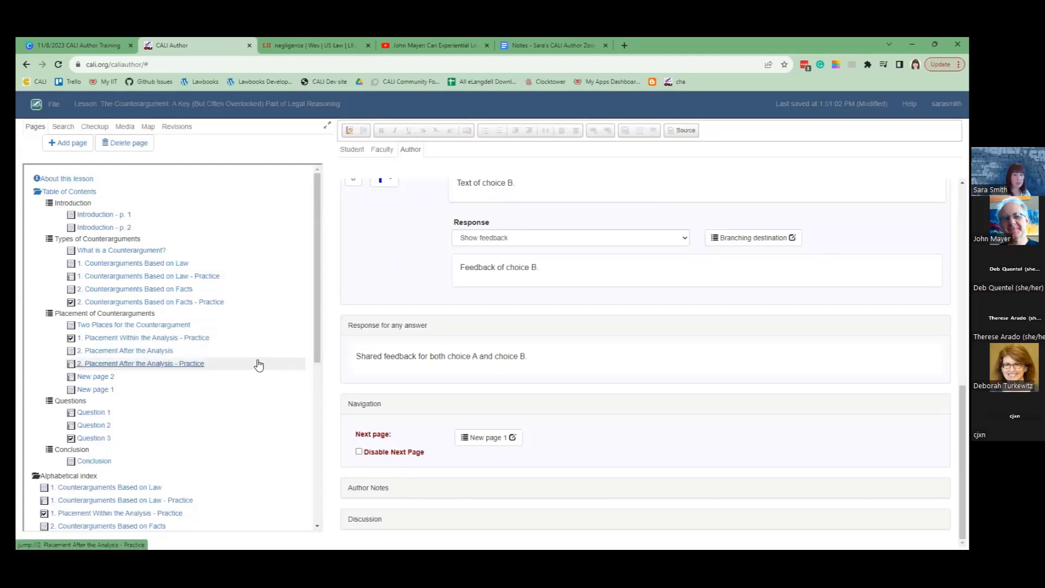
Step: Set the next page of "New page 1" to "Question 3"
left_click(97, 391)
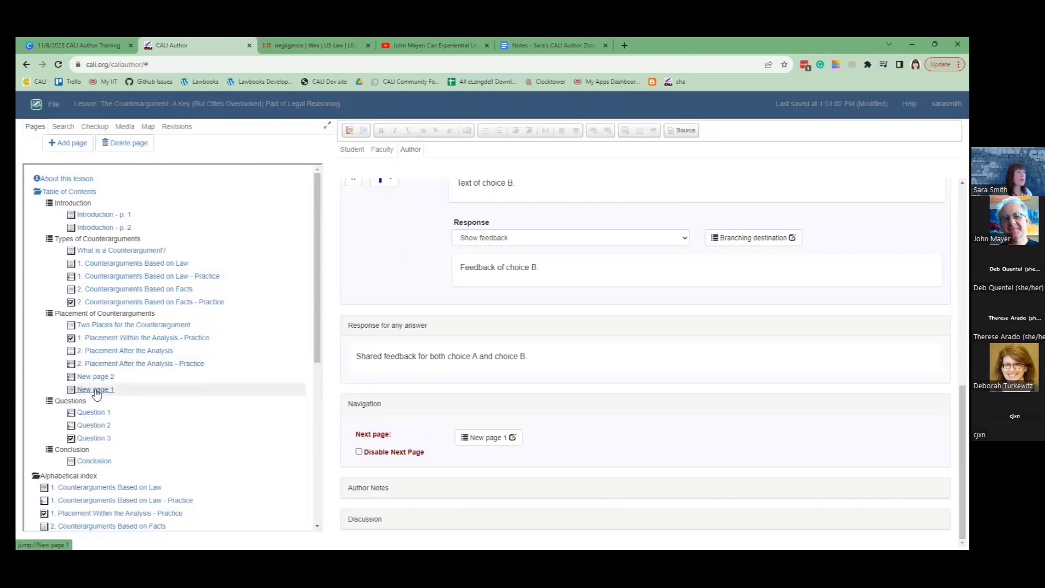
scroll(566, 389, "down", 1)
left_click(505, 439)
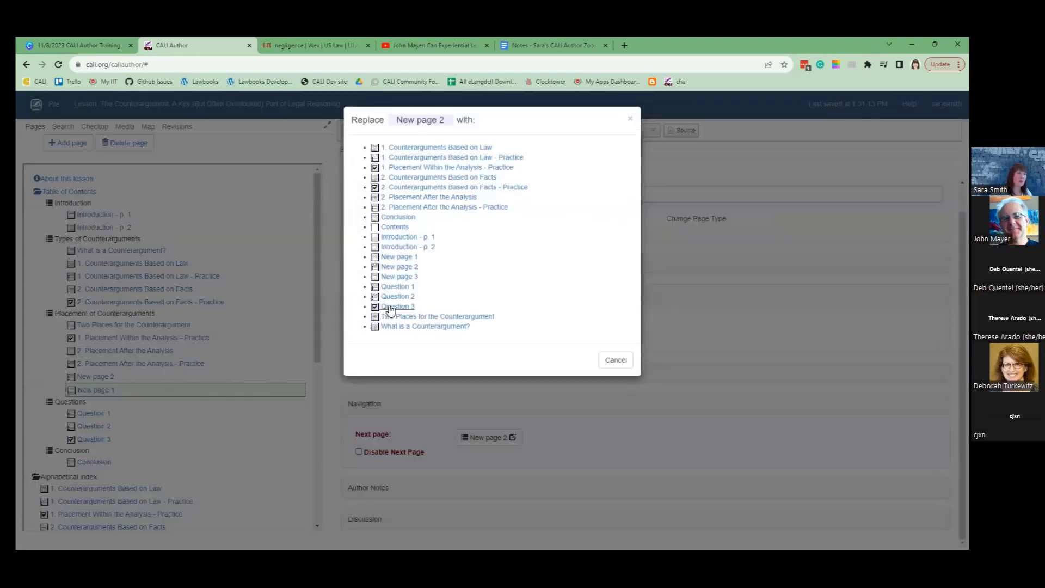
left_click(390, 310)
Step: Set the next page of "Question 2" to "New page 3"
left_click(90, 438)
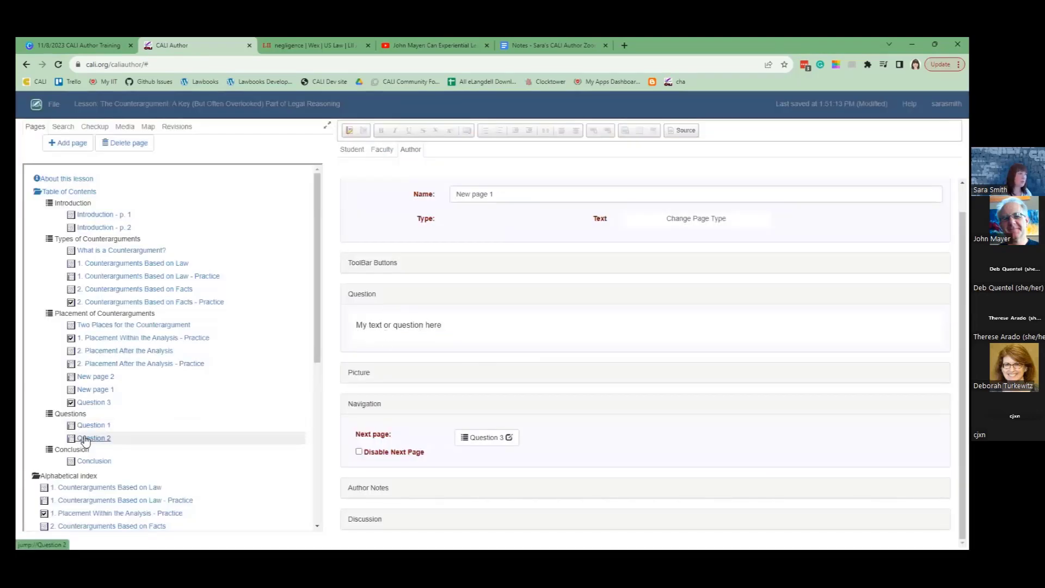
scroll(381, 348, "down", 10)
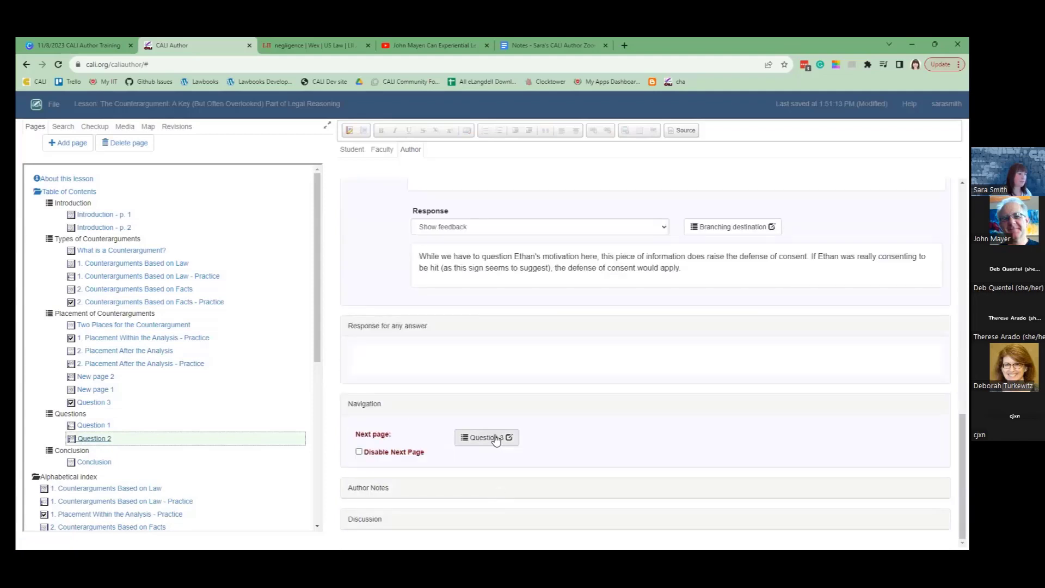
left_click(508, 439)
left_click(508, 439)
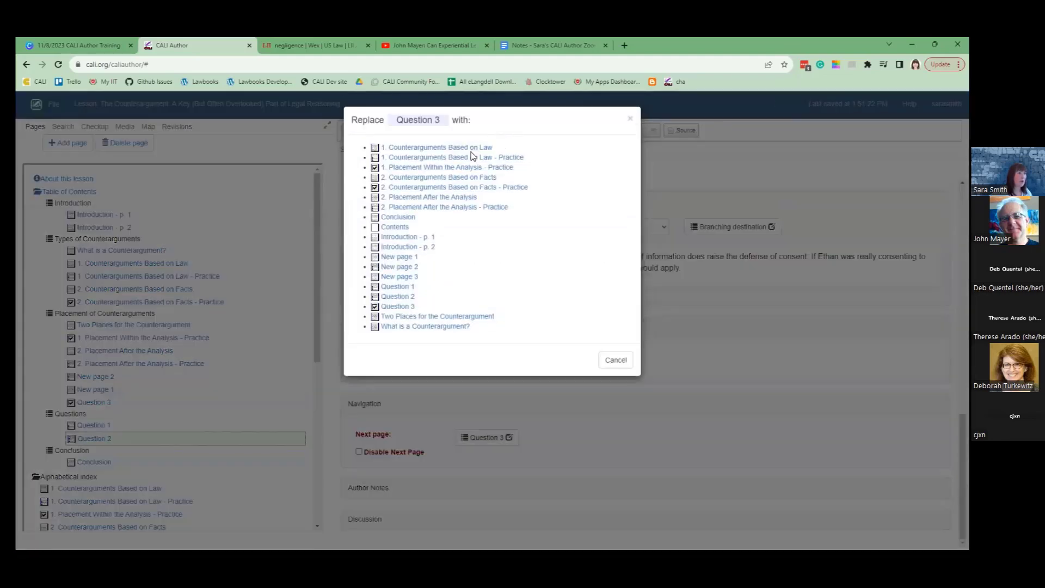
left_click(399, 277)
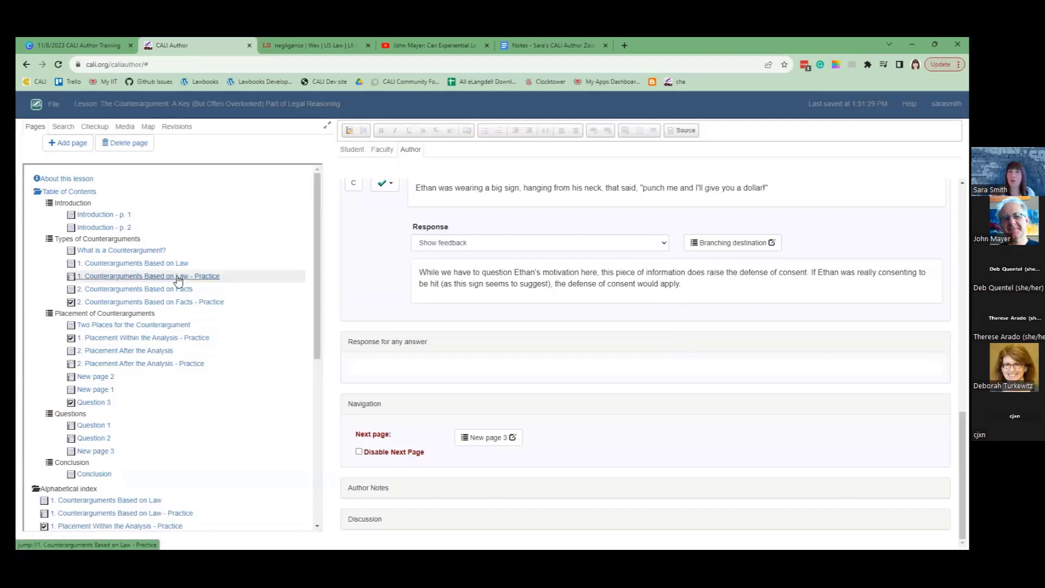
Step: Delete "Types of Counterarguments" from the Table of Contents outline, update the table of contents and check the page lists
left_click(85, 194)
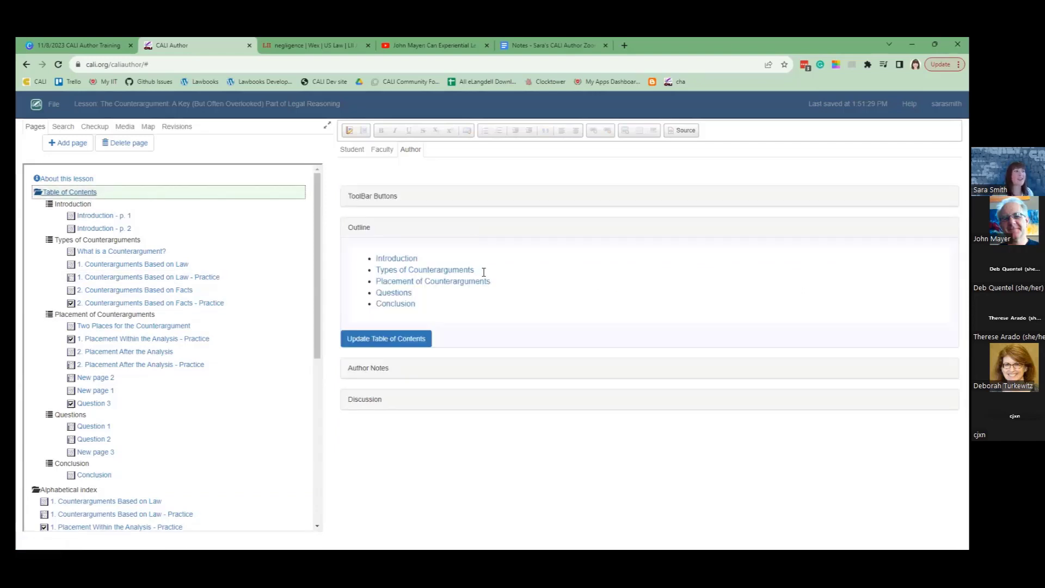
left_click_drag(378, 271, 516, 271)
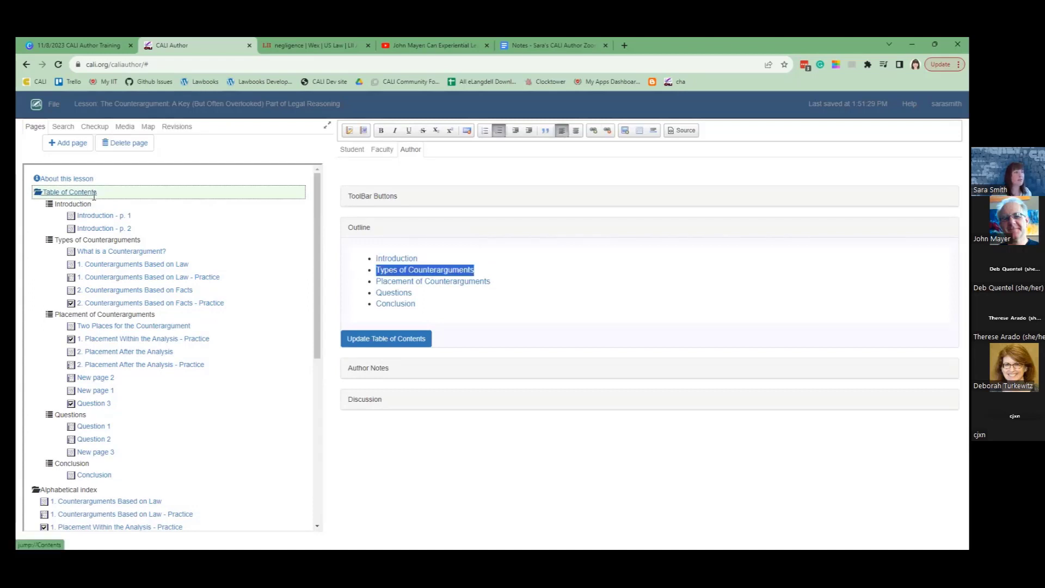
left_click_drag(416, 304, 362, 258)
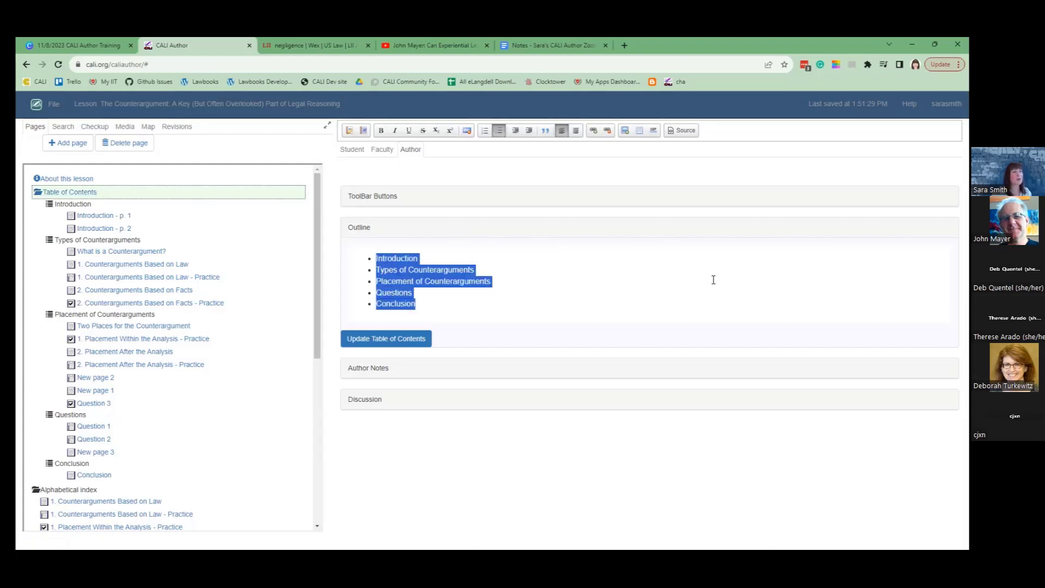
left_click(452, 310)
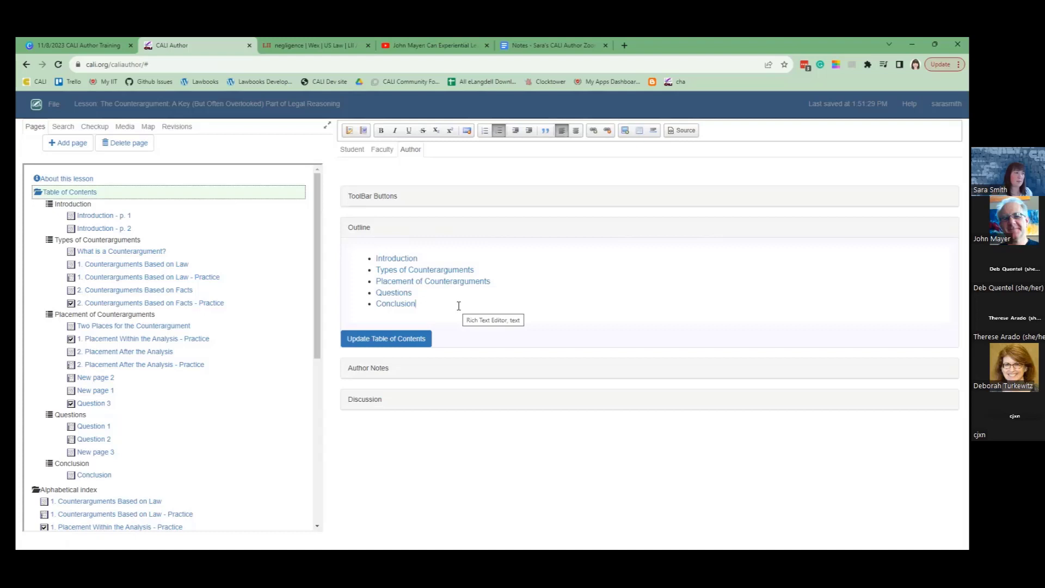
left_click_drag(475, 269, 314, 272)
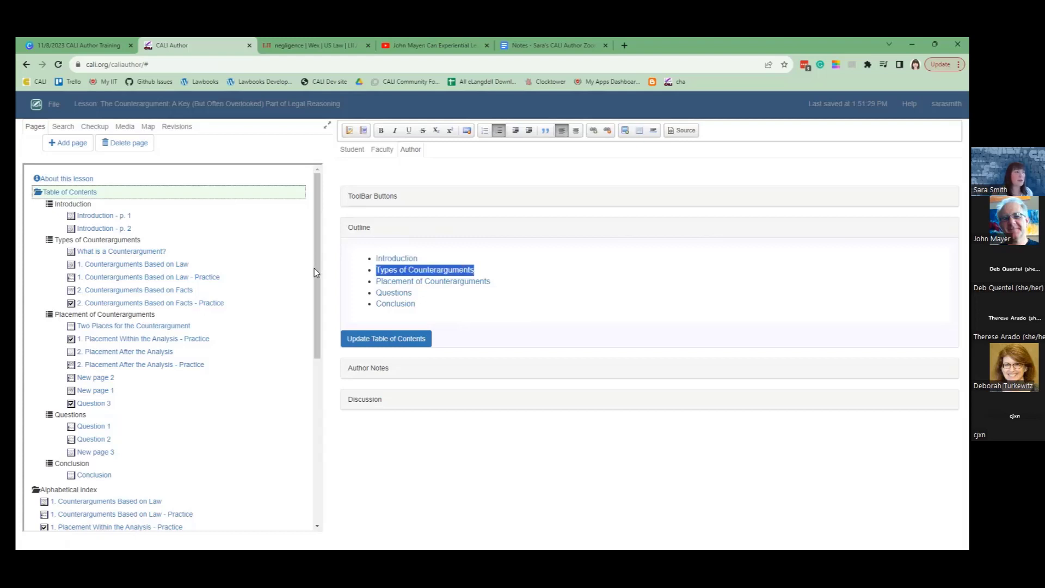
key("Delete")
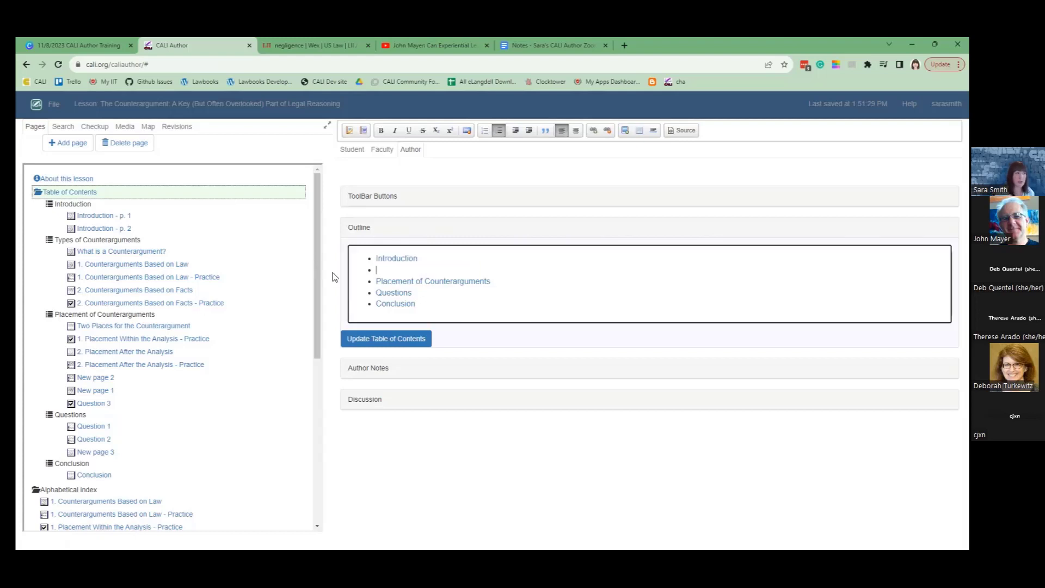
key("BackSpace")
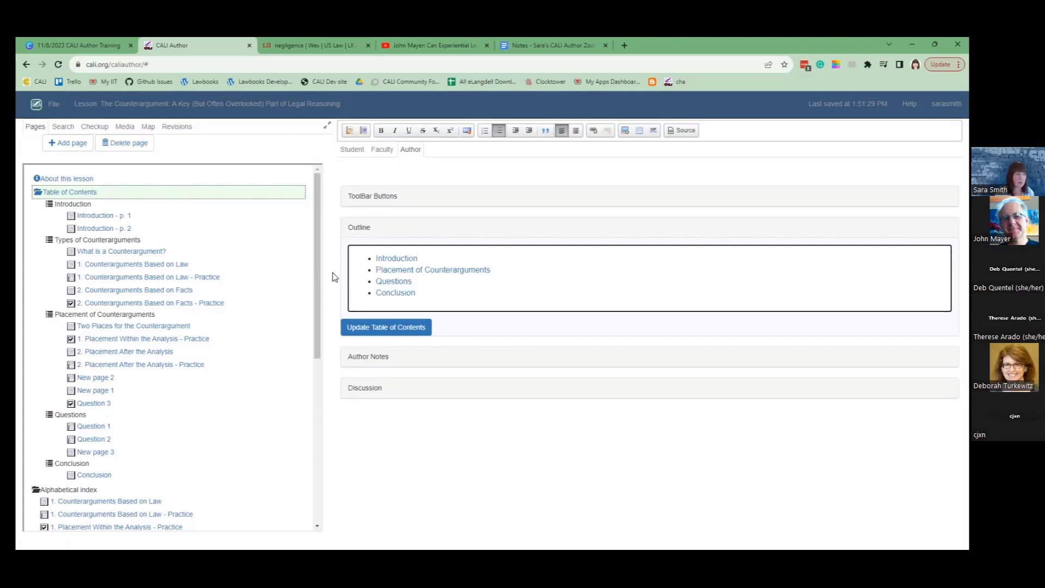
left_click(395, 328)
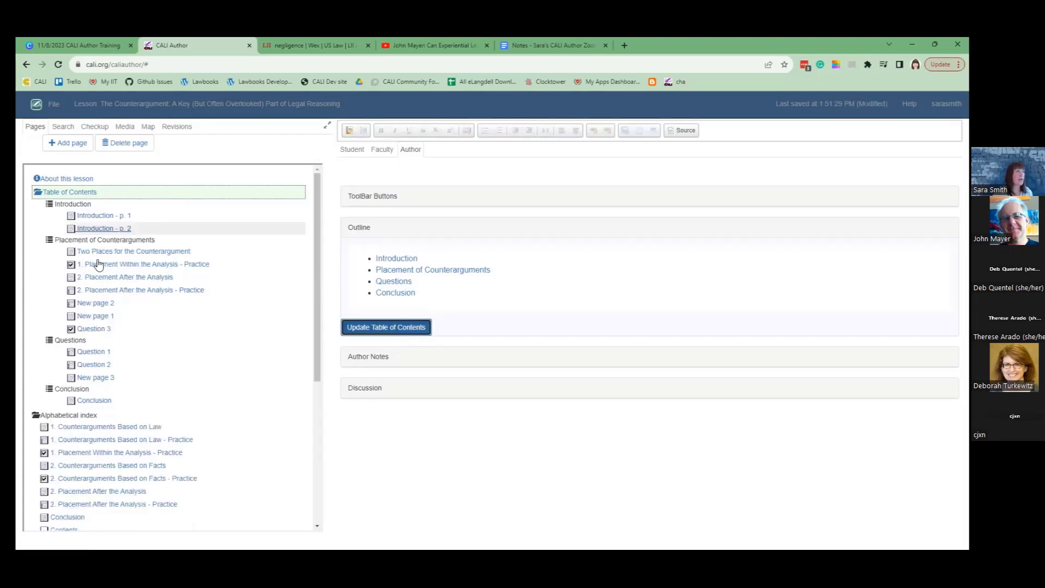
scroll(171, 376, "down", 3)
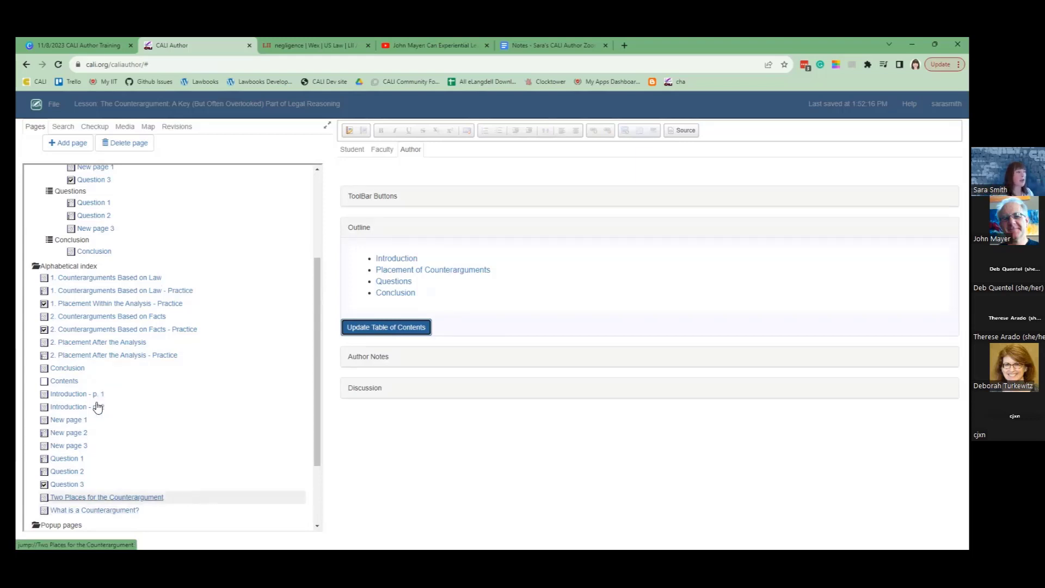
scroll(98, 407, "up", 3)
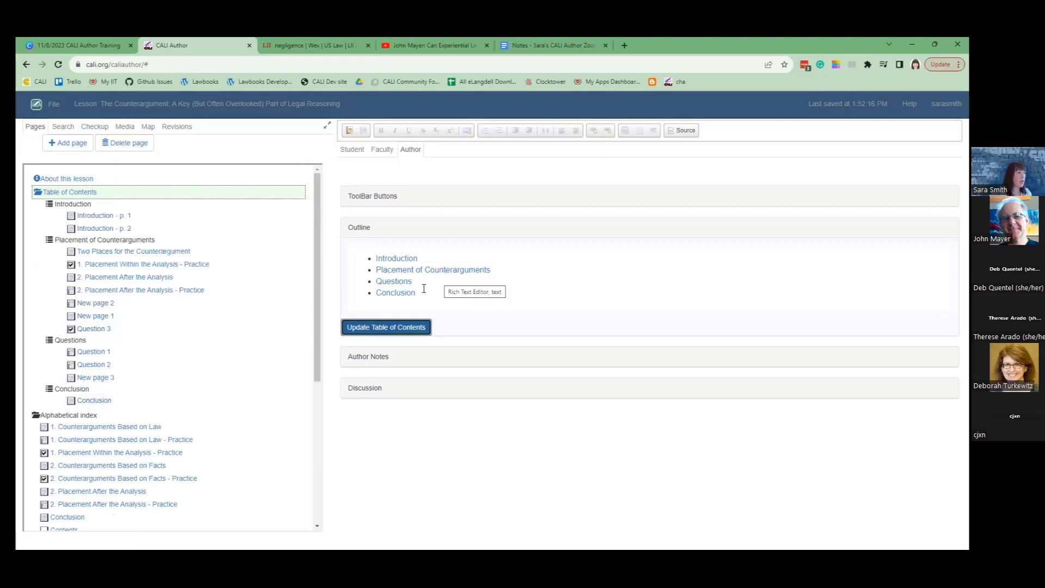
Step: Set the next page of "Question 2" to "Contents" so that it returns to the table of contents
left_click(96, 320)
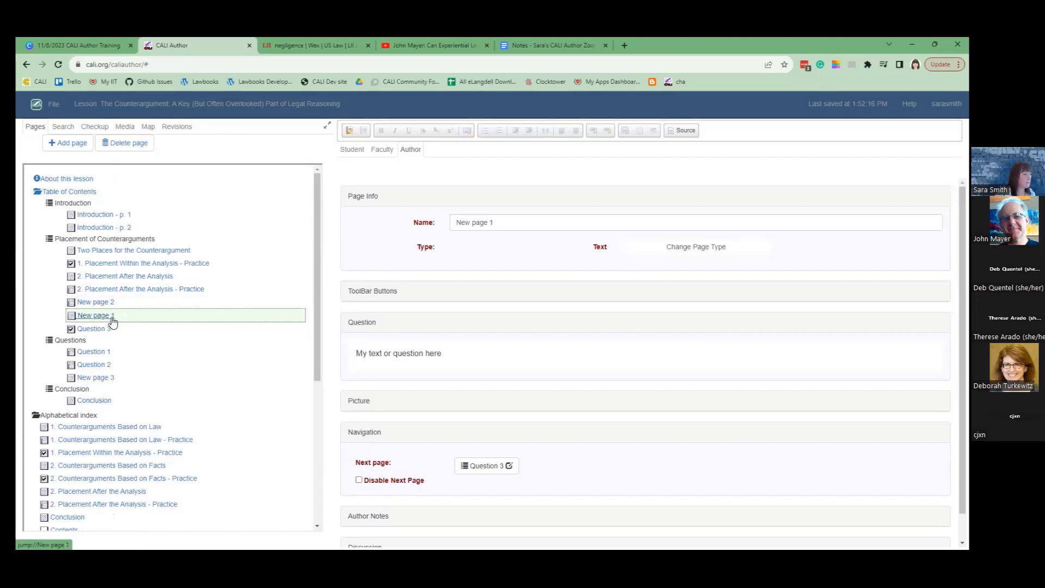
left_click(487, 437)
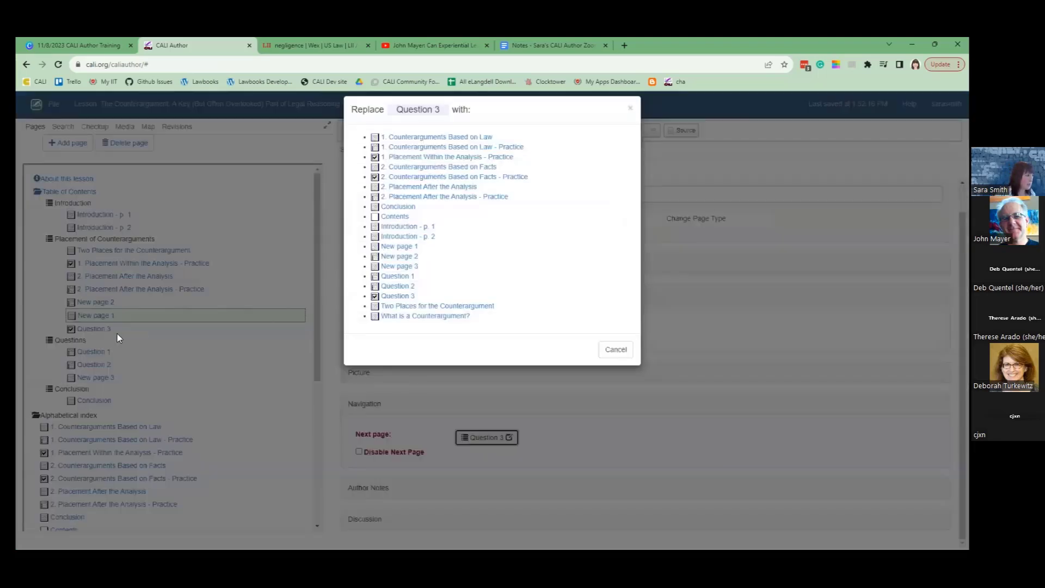
left_click(96, 365)
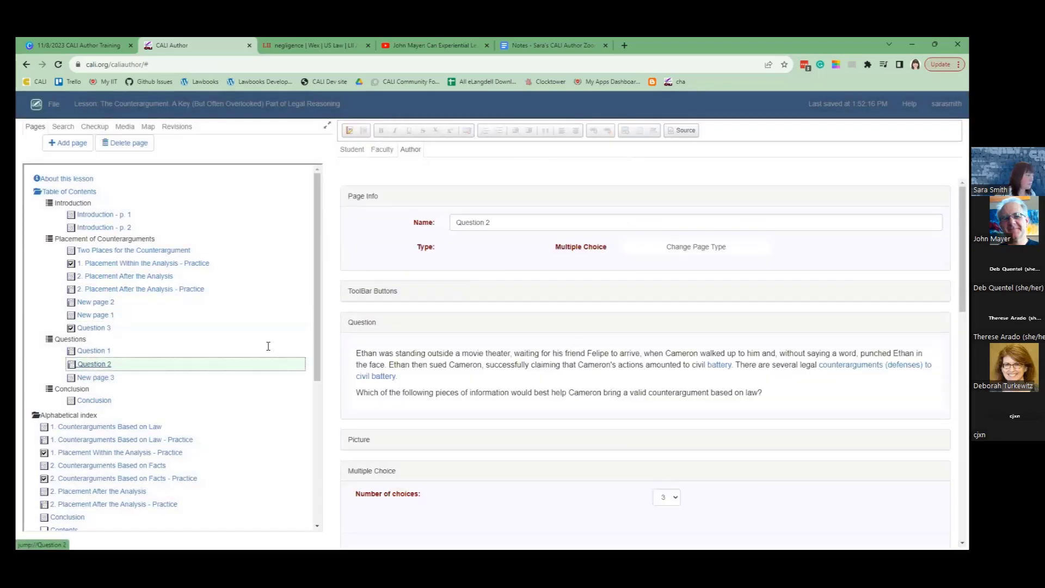
scroll(490, 409, "down", 12)
left_click(515, 439)
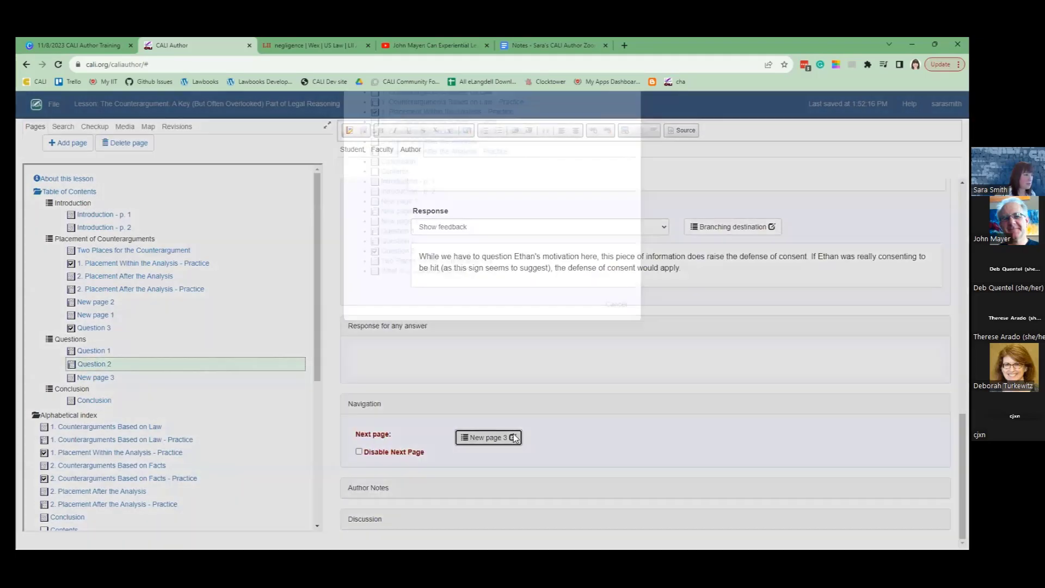
left_click(398, 225)
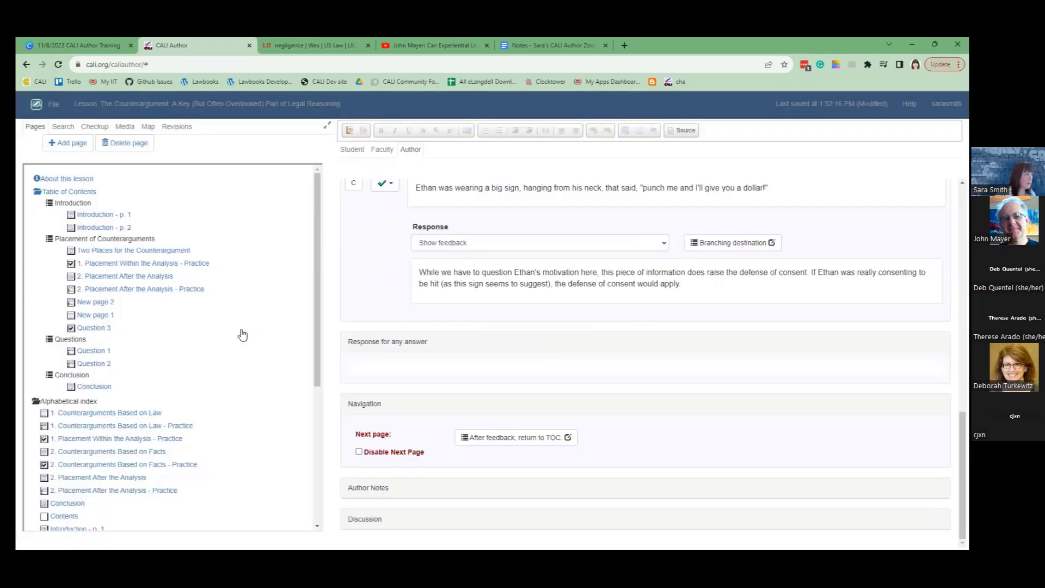
Step: Set the next page of "New page 1" to "New page 3"
left_click(83, 315)
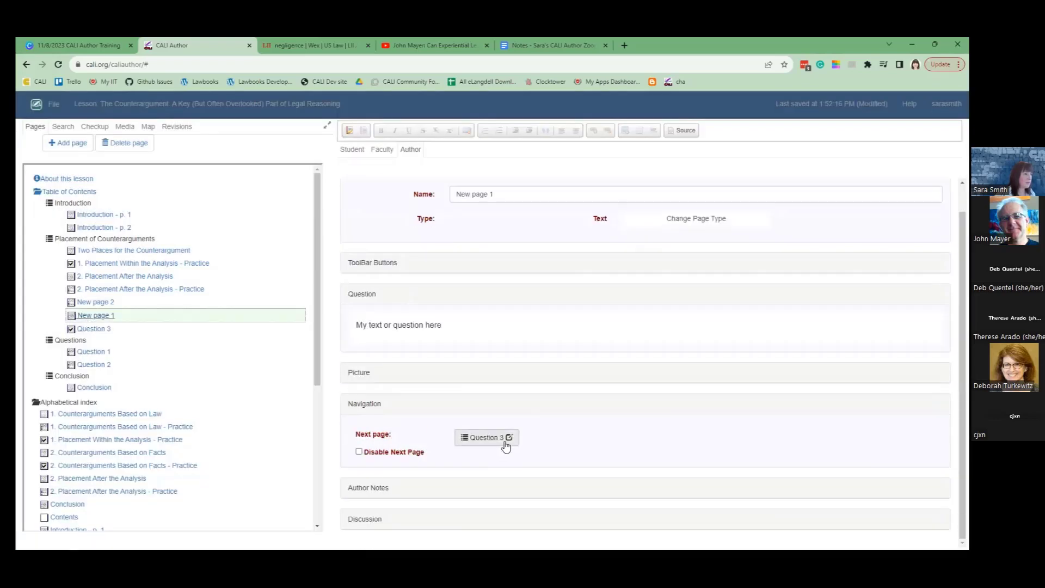
left_click(506, 444)
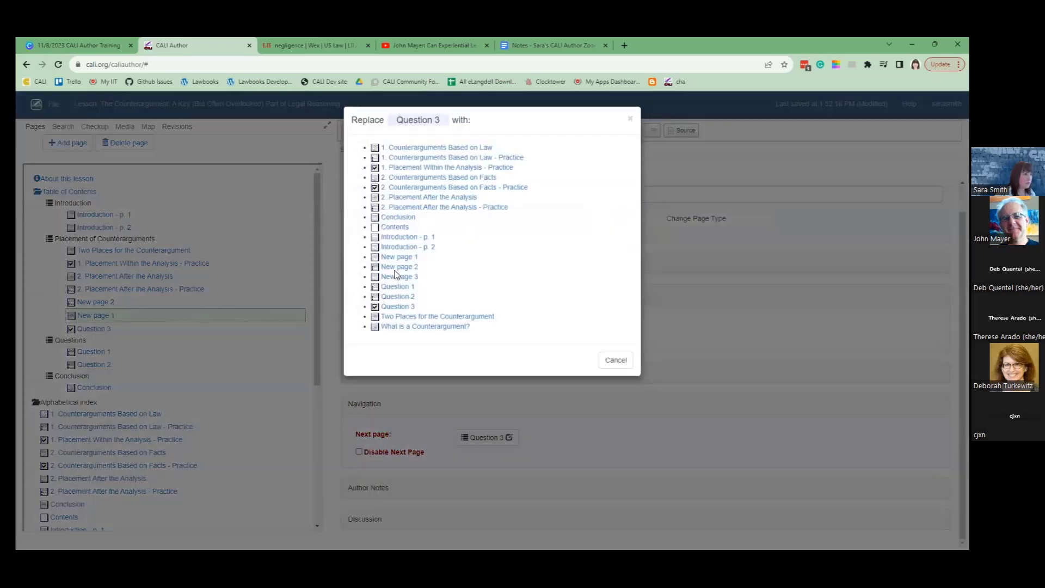
left_click(397, 276)
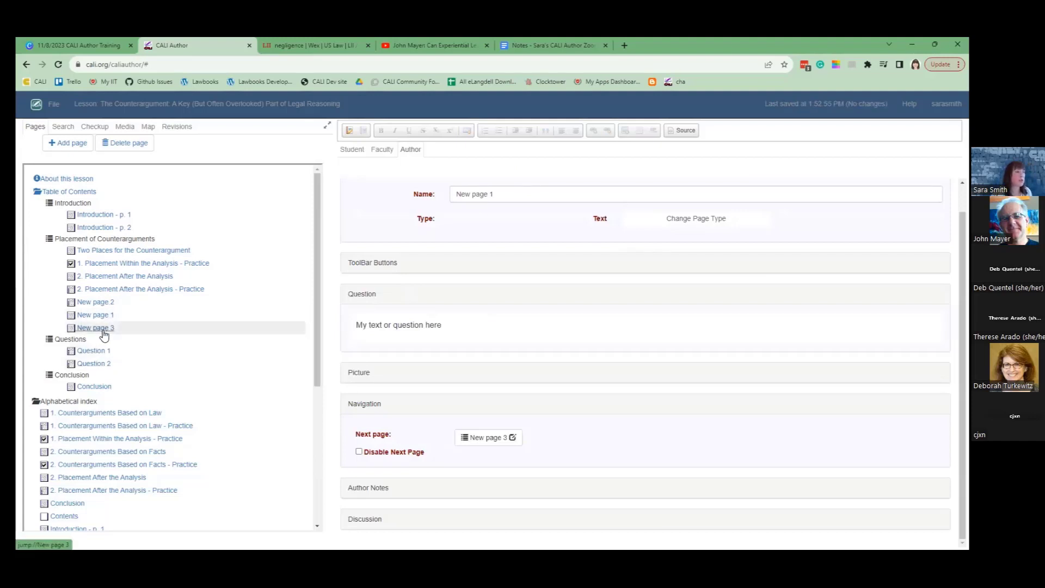
Step: Add a "New Section" bullet below "Placement of Counterarguments" in the Table of Contents outline
left_click(85, 193)
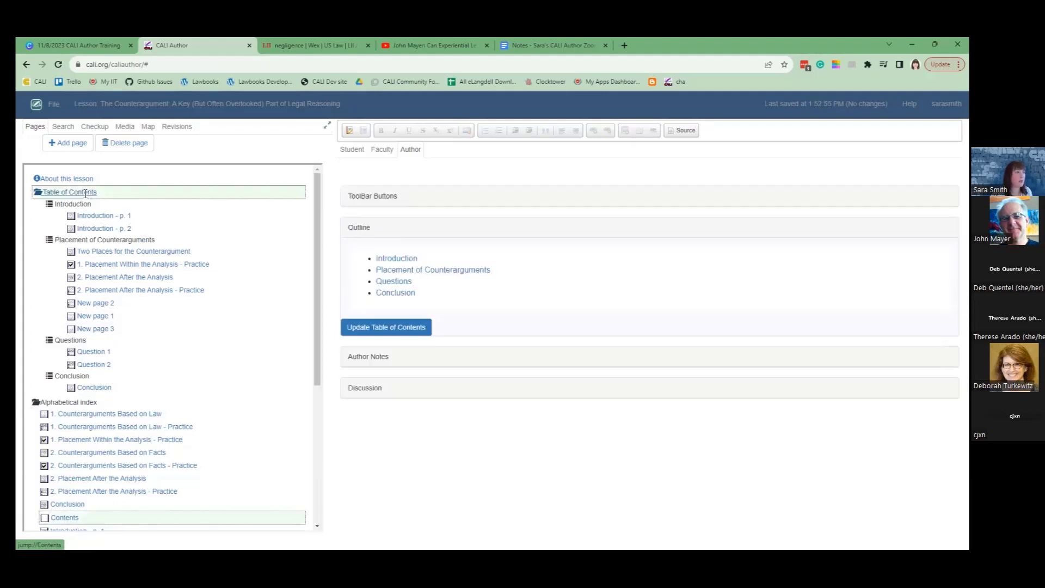
left_click(430, 280)
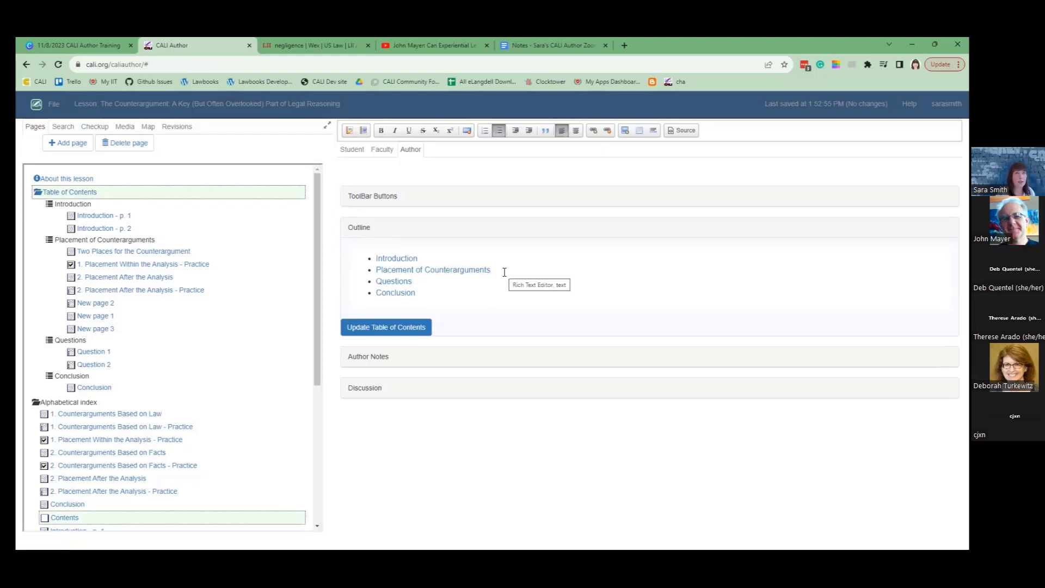
key("Return")
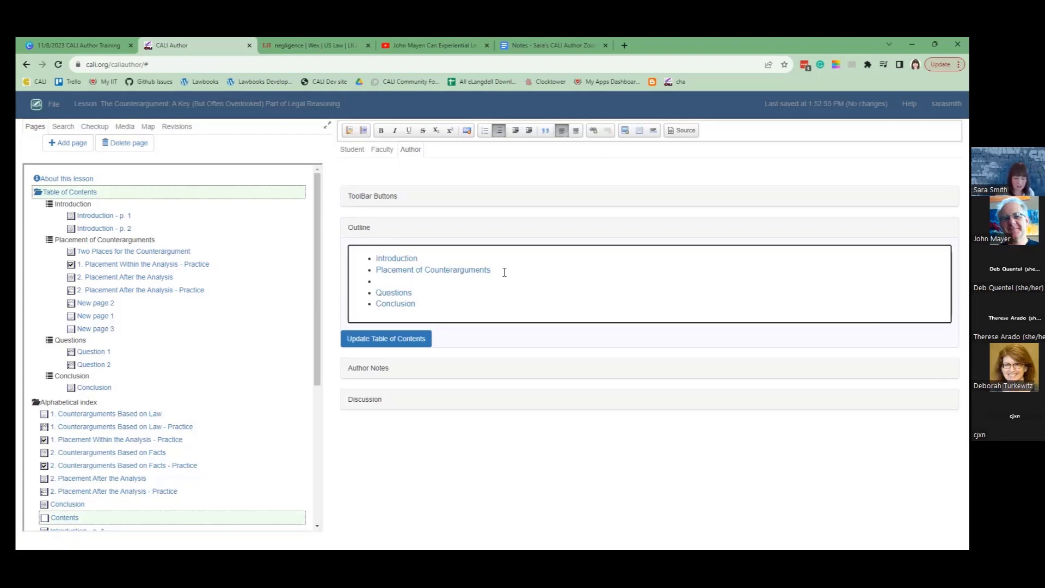
type("New Section")
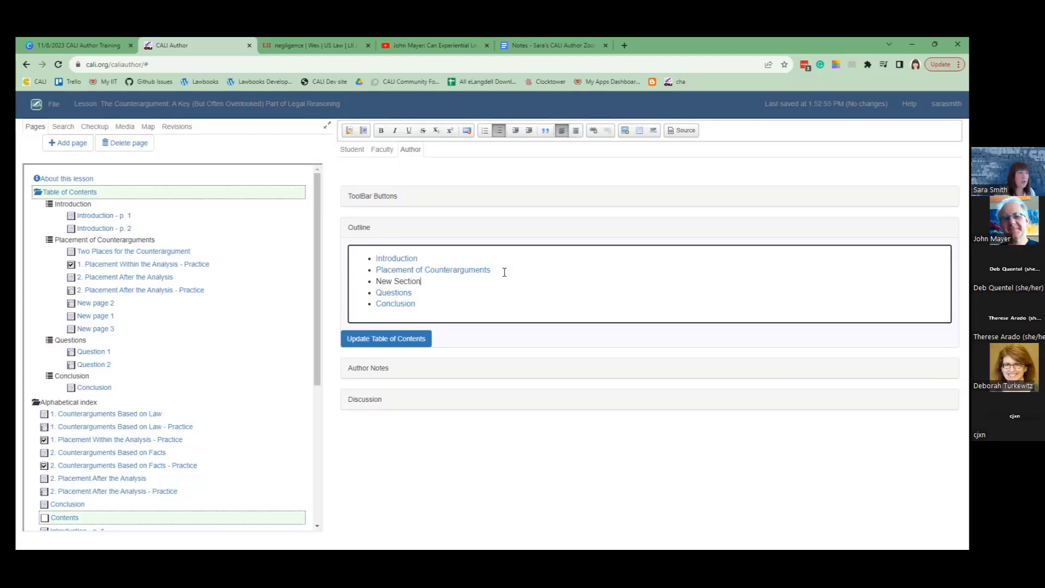
Step: Link the "New Section" outline entry to "New page 2" with the <other> protocol and update the table of contents
key("ctrl+shift+Left")
key("ctrl+shift+Left")
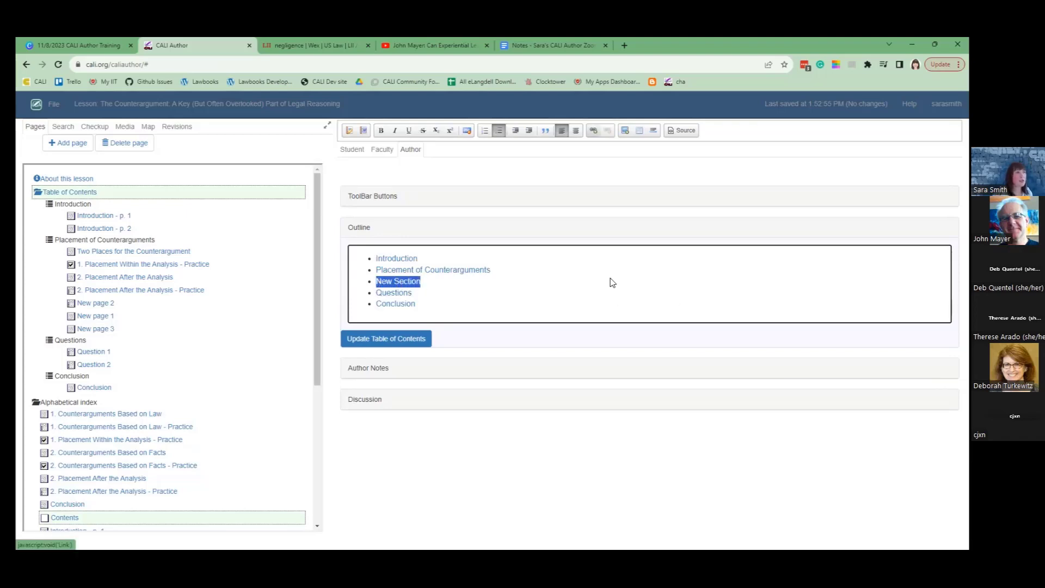
key("ctrl+l")
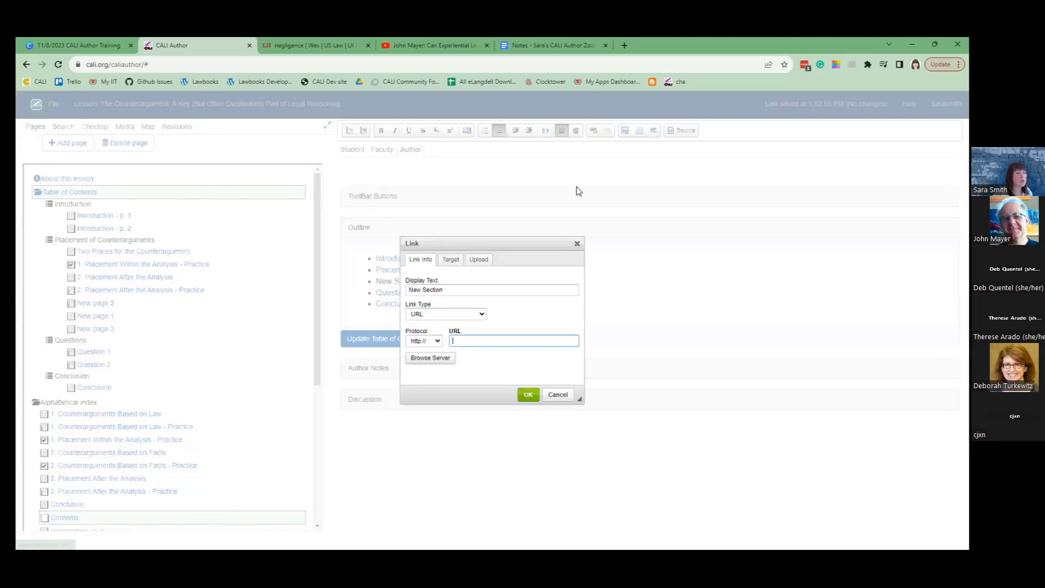
left_click(439, 341)
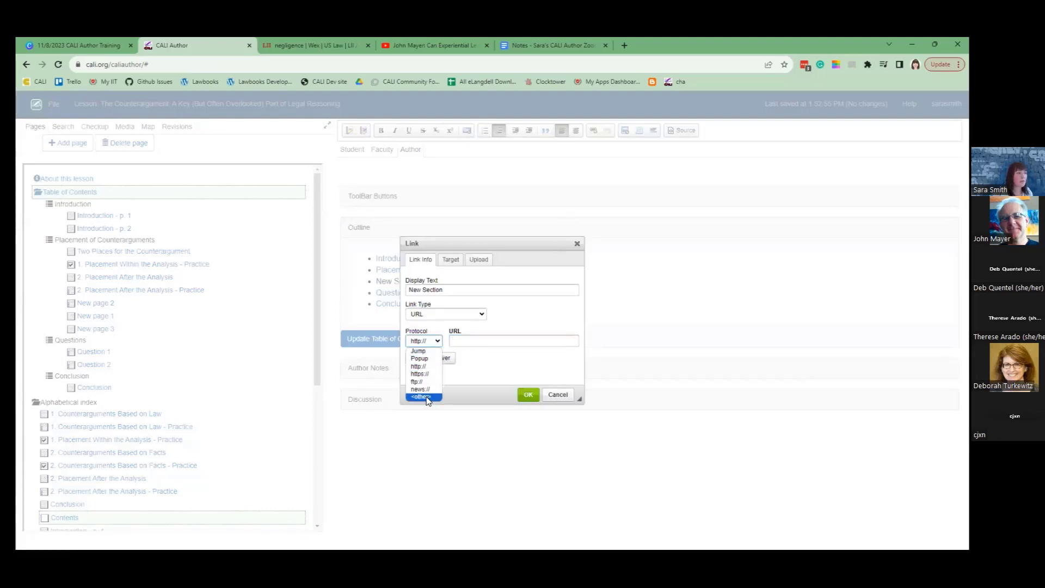
left_click(425, 397)
left_click(491, 340)
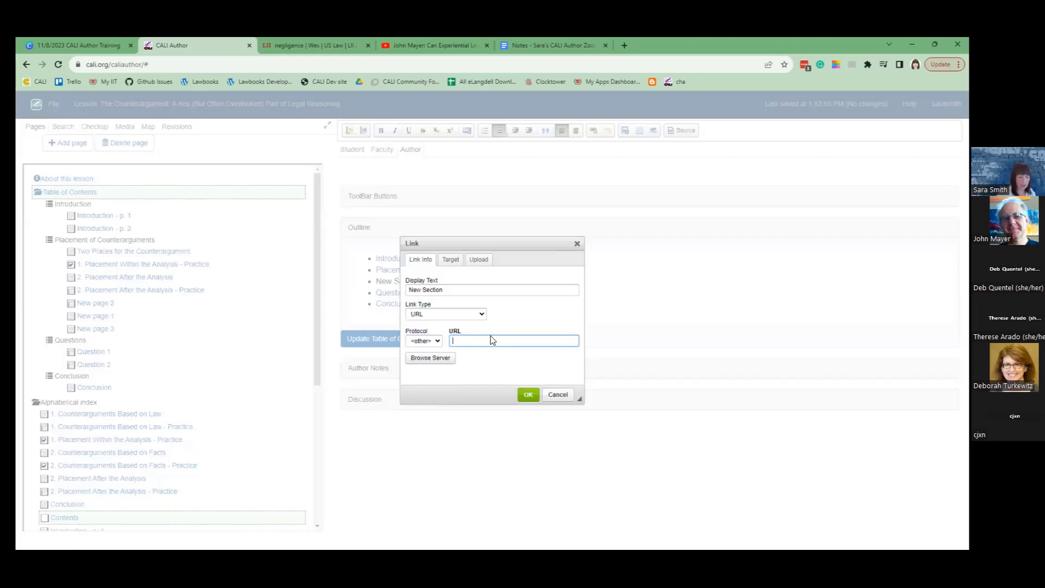
type("New page 2")
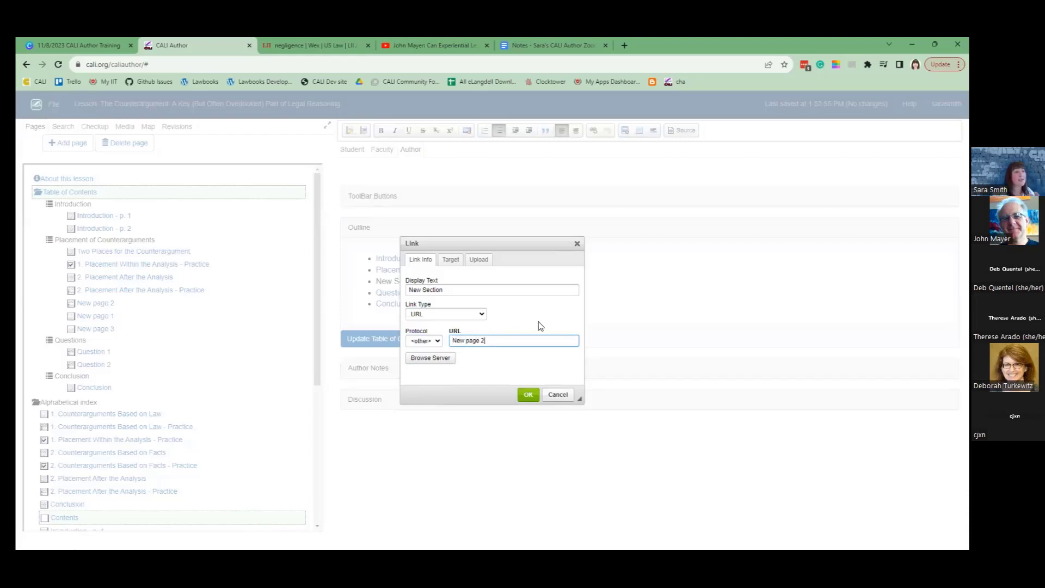
left_click(528, 396)
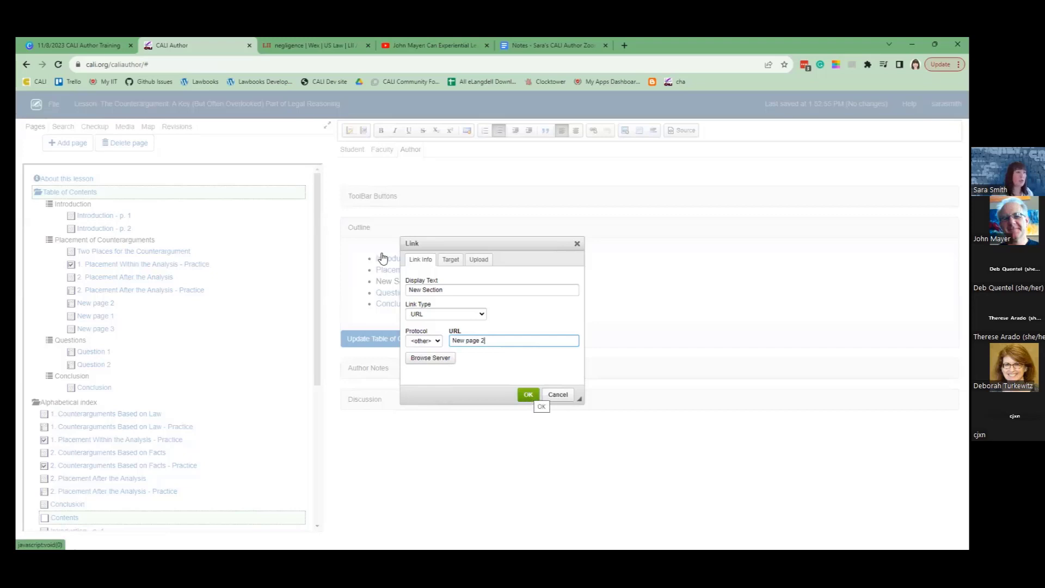
left_click(383, 339)
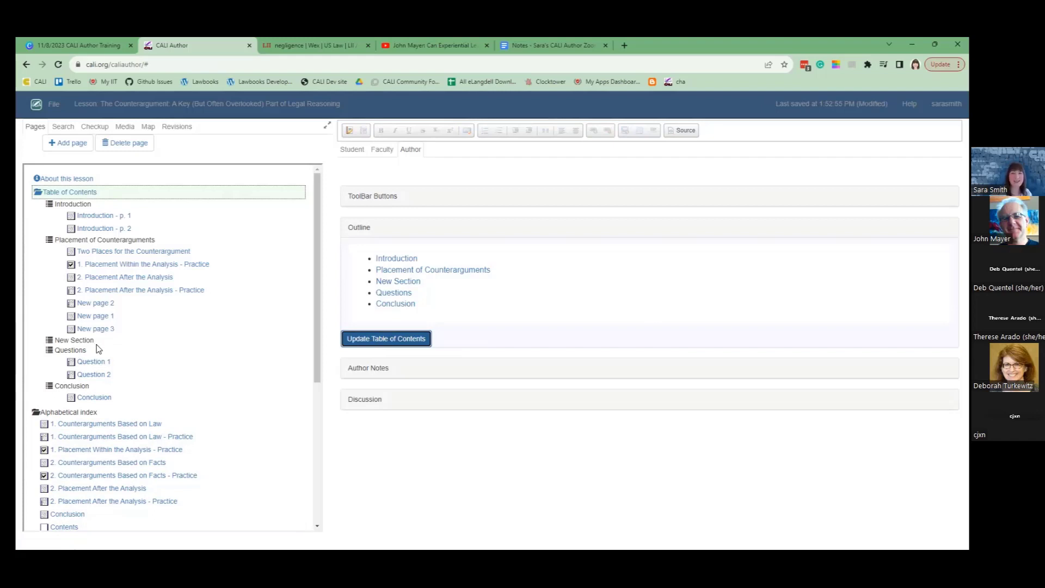
Step: Set the next page of "2. Placement After the Analysis - Practice" to "Contents"
left_click(119, 292)
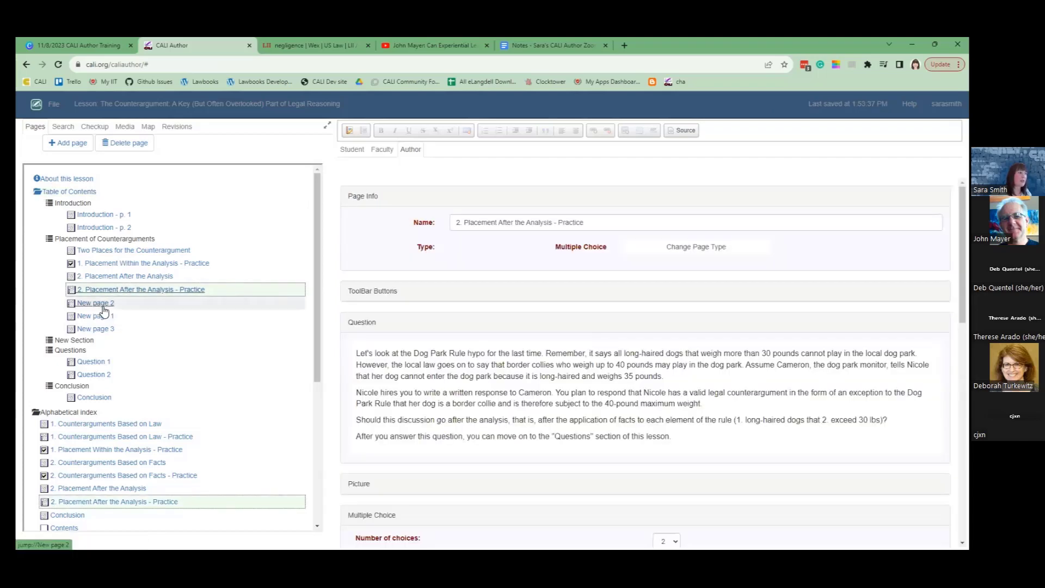
scroll(642, 349, "down", 10)
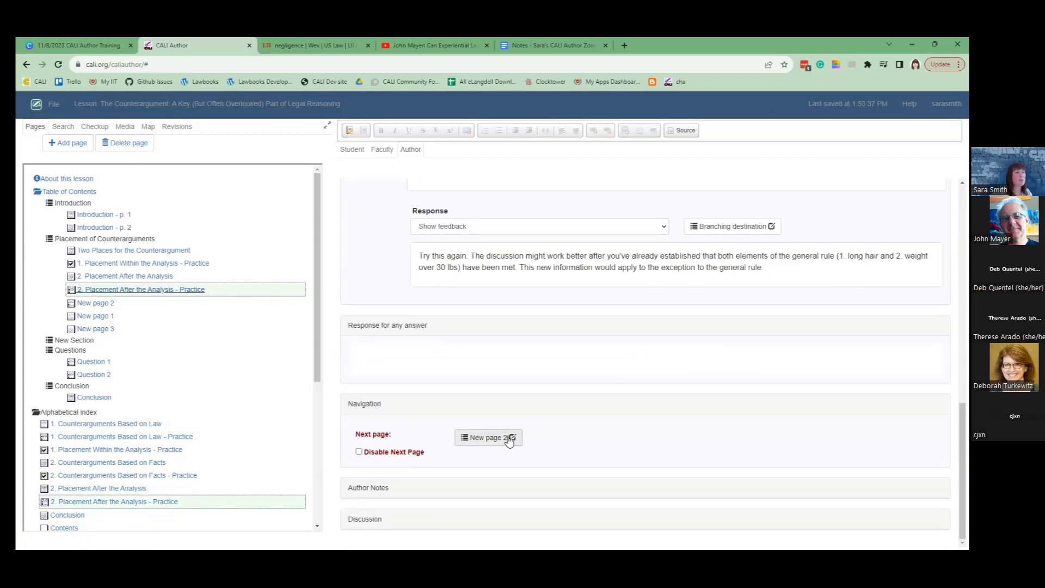
left_click(510, 438)
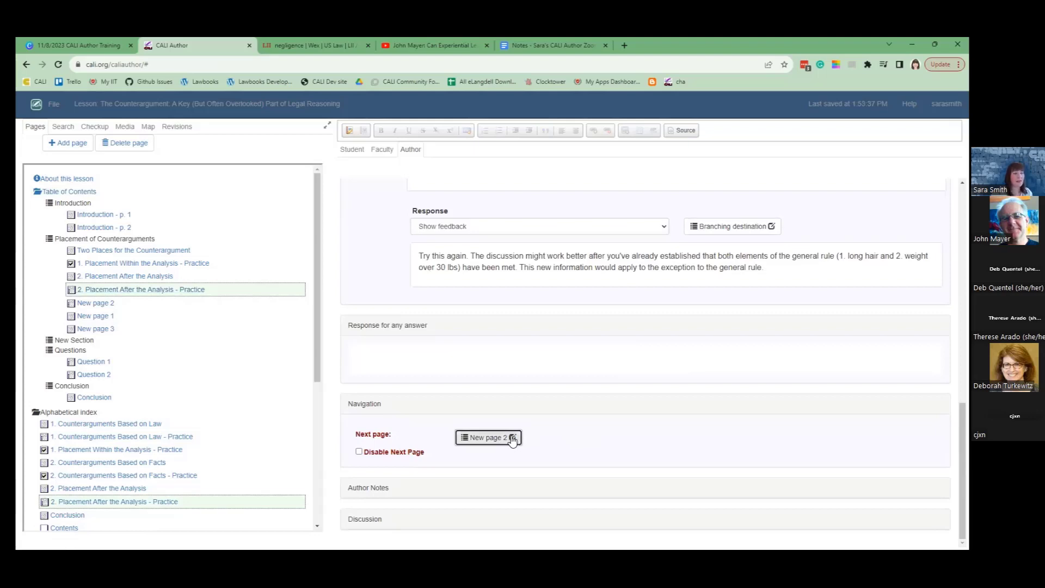
left_click(512, 439)
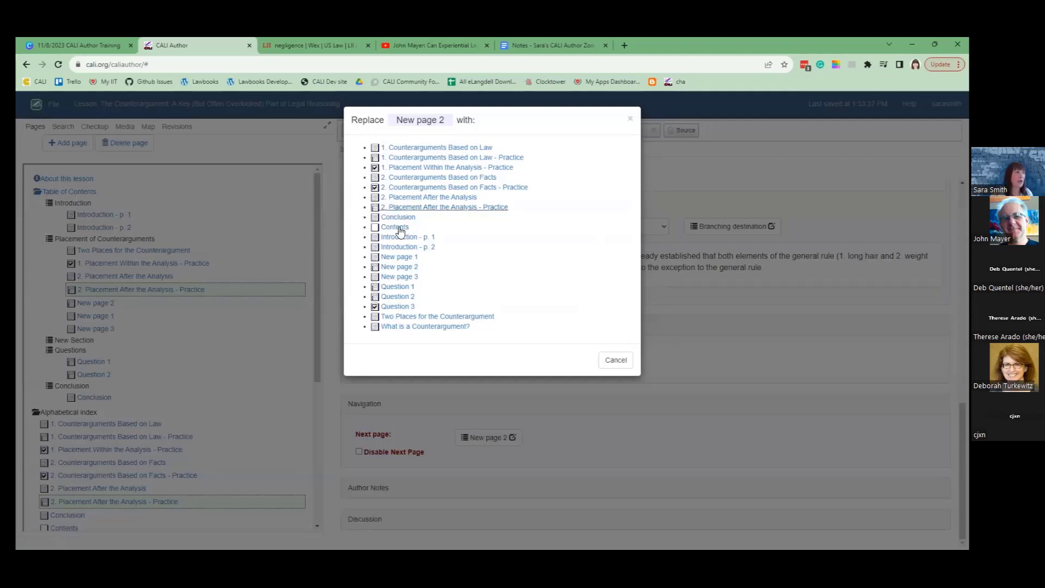
left_click(401, 227)
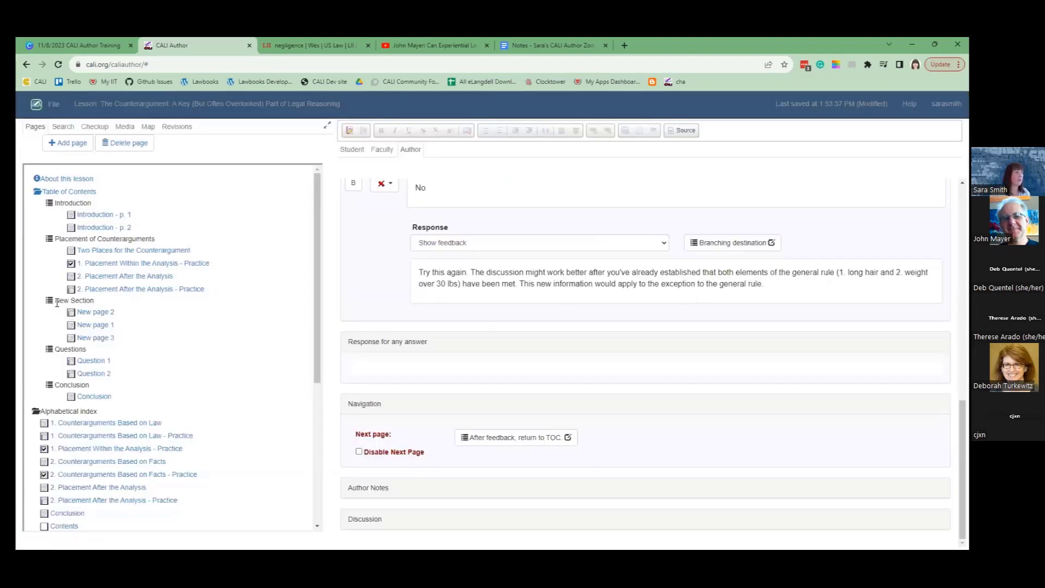
left_click_drag(57, 303, 135, 306)
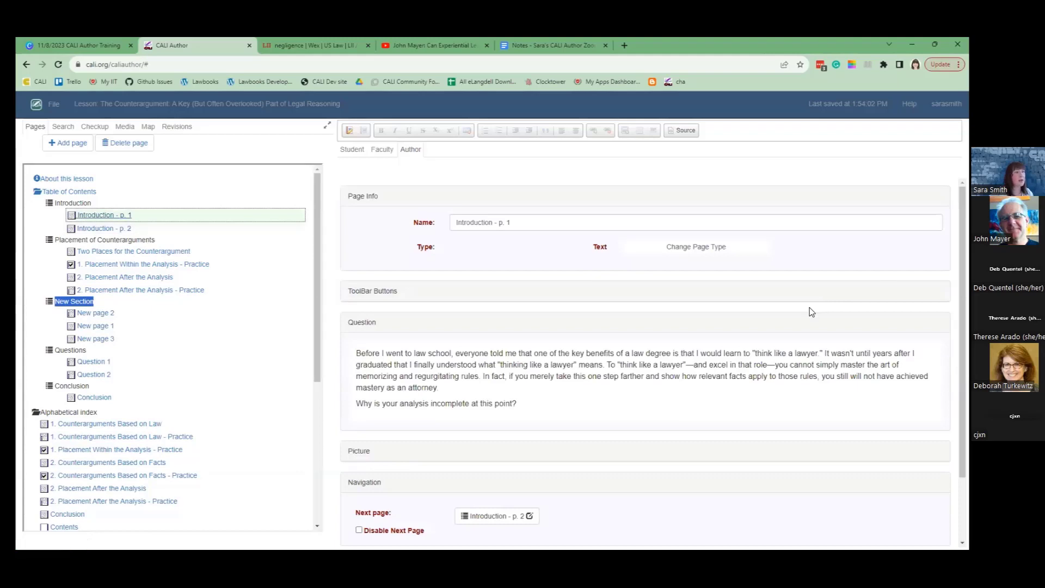
Step: Upload the Judge PNG from the Desktop and insert it on a new line below the question text of "Introduction - p. 1"
left_click(586, 394)
key("Return")
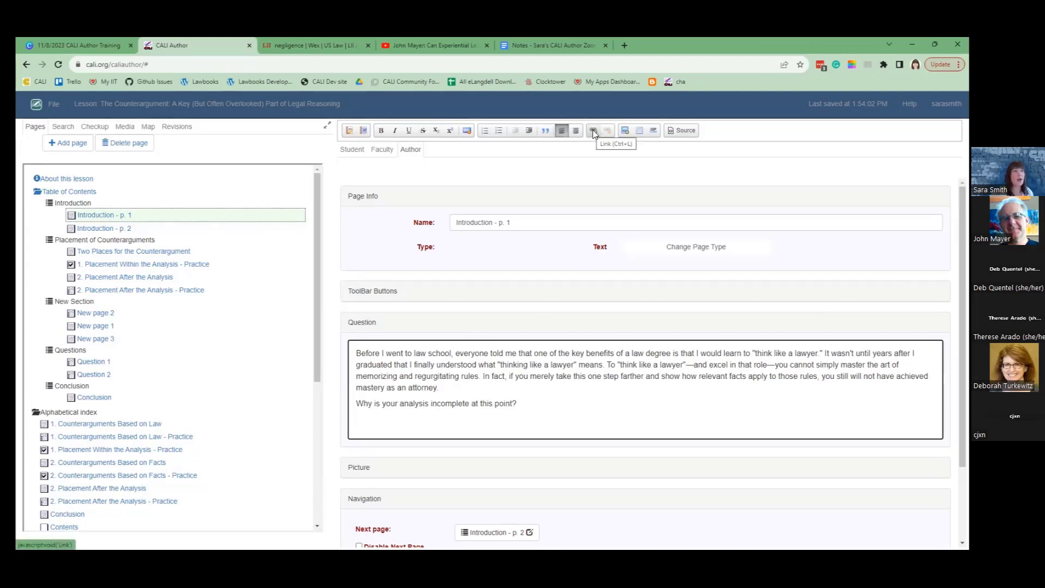
left_click(625, 132)
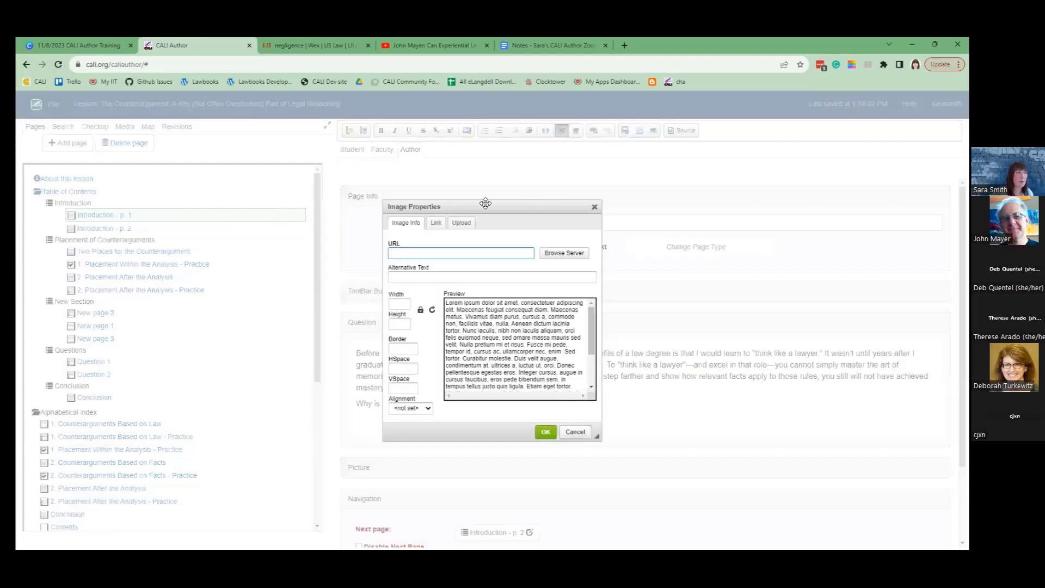
left_click(461, 223)
left_click(410, 253)
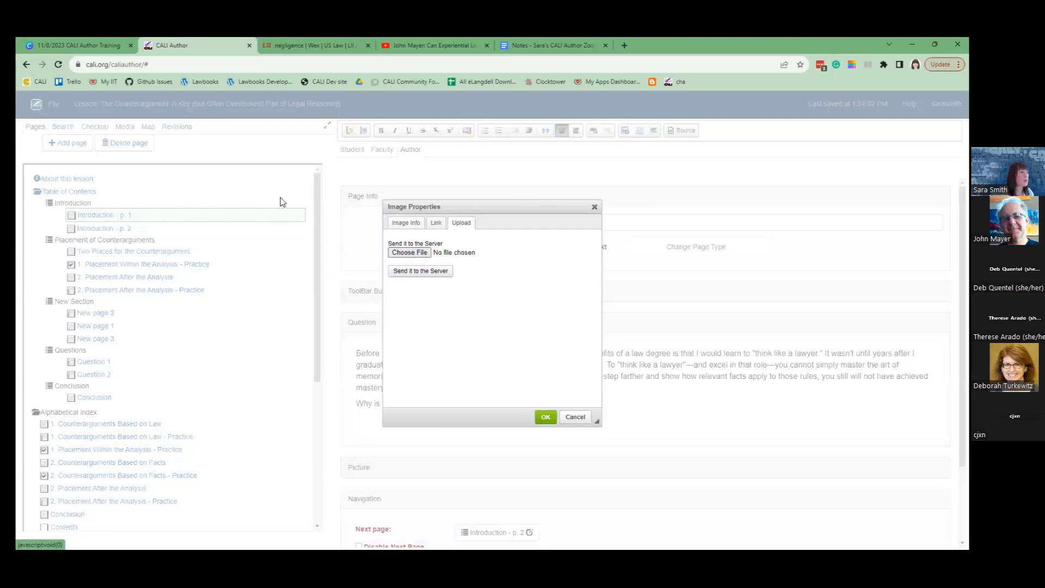
left_click(180, 195)
left_click(406, 291)
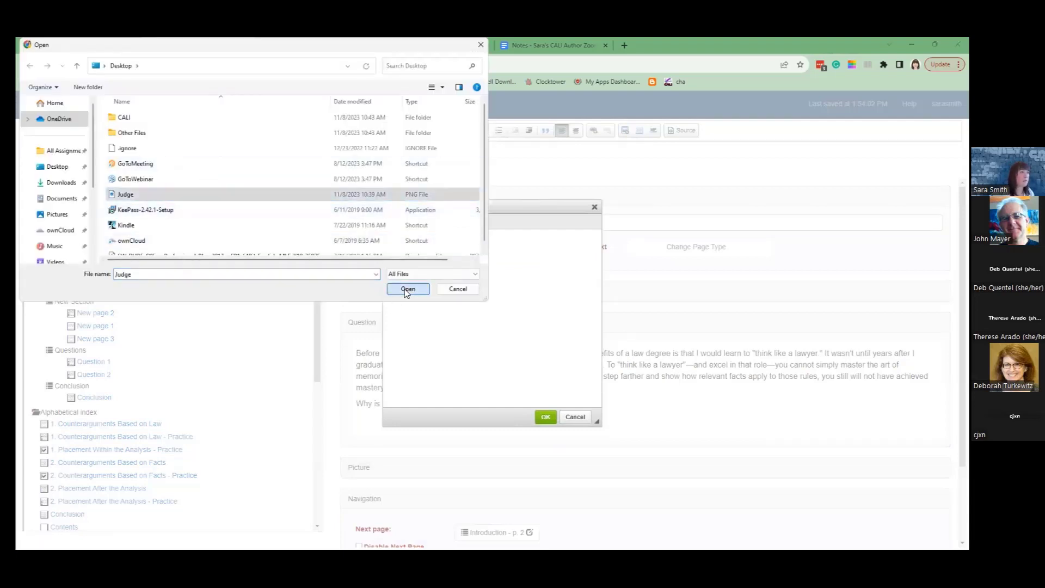
left_click(420, 275)
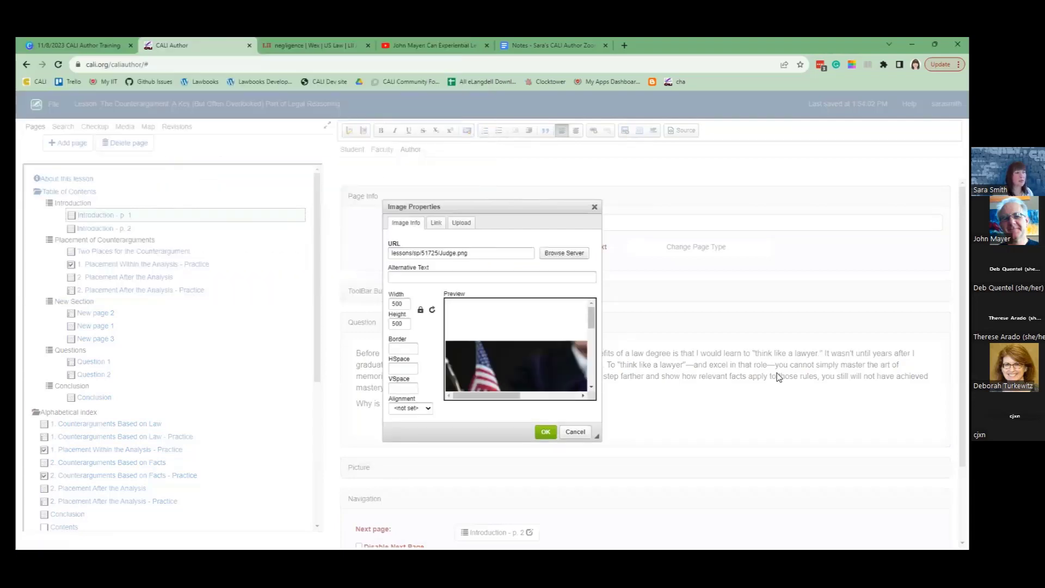
left_click(447, 279)
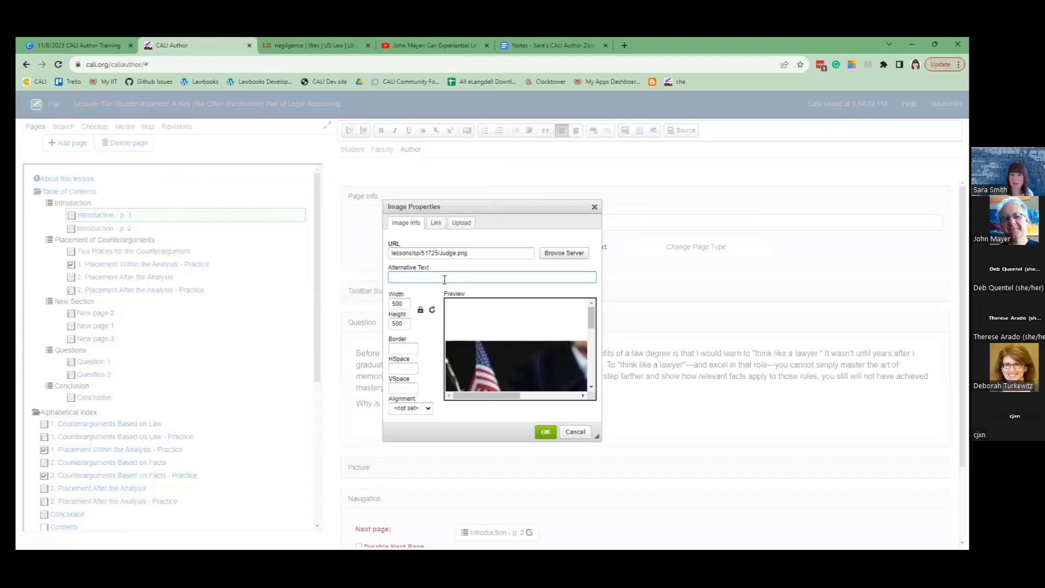
left_click(545, 433)
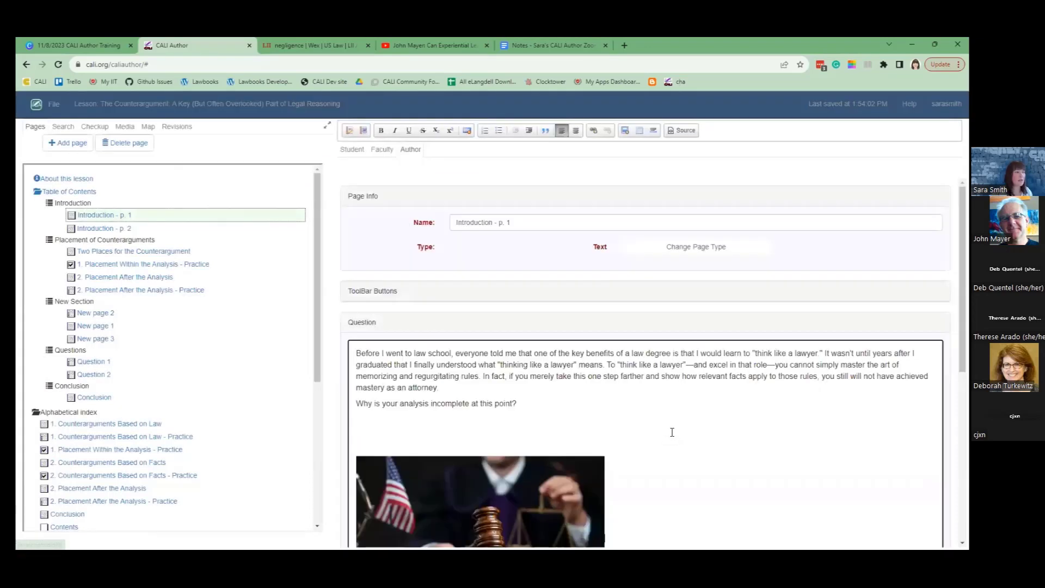
Step: Preview "Introduction - p. 1" in the student view and check the inserted judge image below the text
scroll(754, 438, "down", 3)
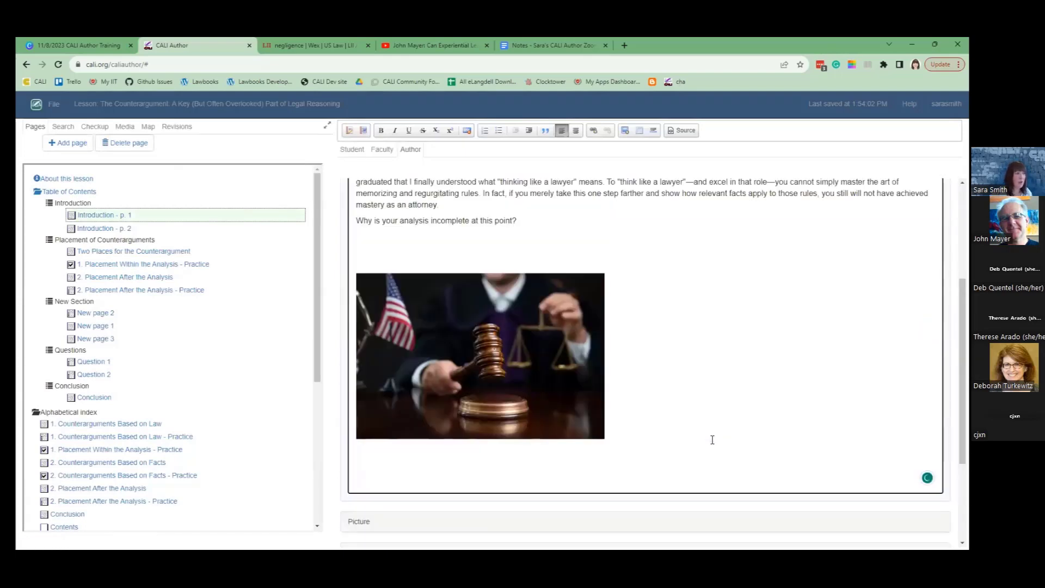
left_click(352, 149)
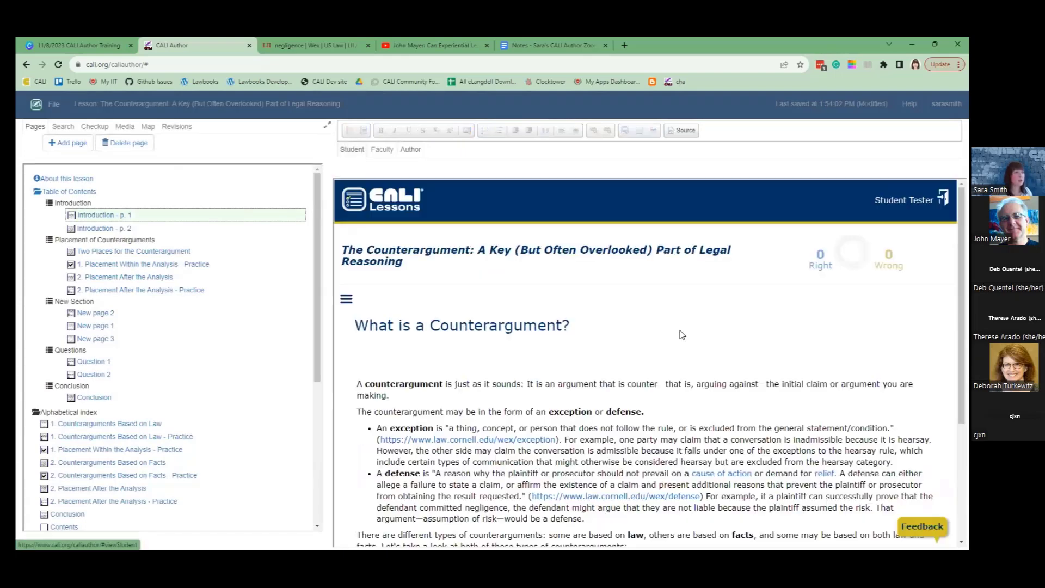
scroll(681, 335, "down", 4)
scroll(635, 397, "down", 5)
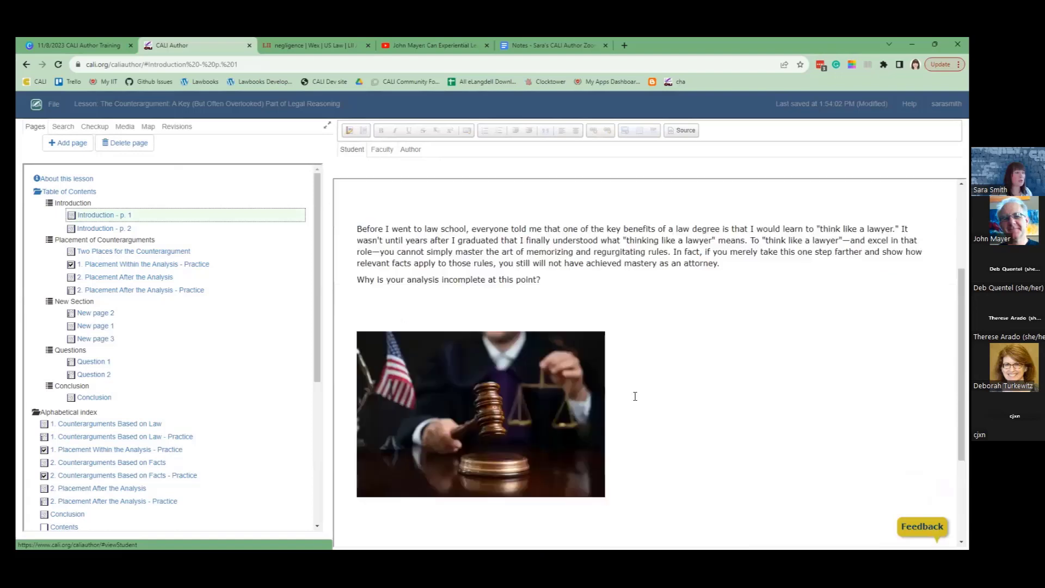
Step: Open "New page 3" in the author view and bring up its video settings
scroll(664, 401, "up", 3)
scroll(669, 400, "up", 3)
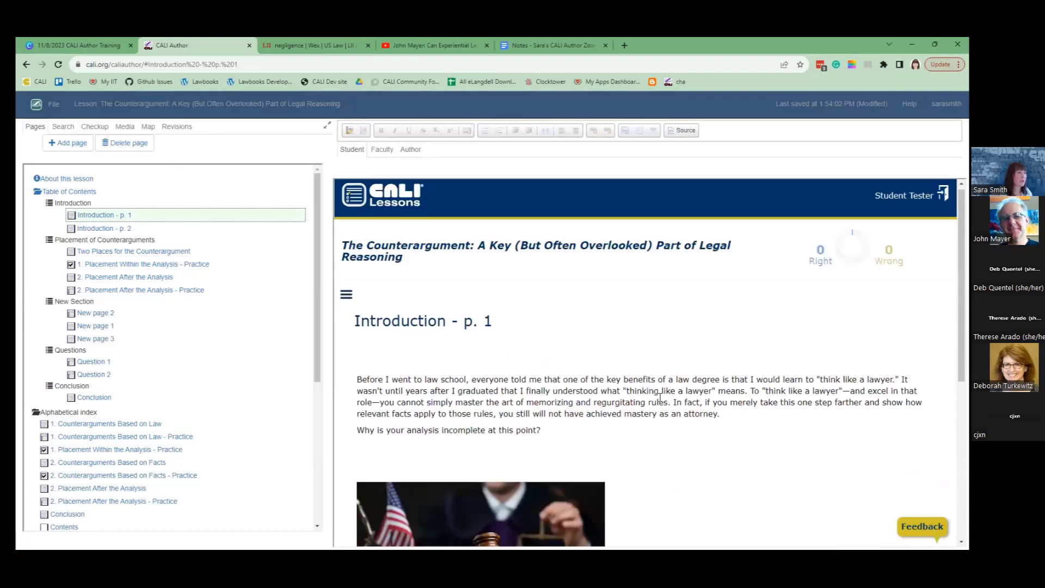
left_click(109, 338)
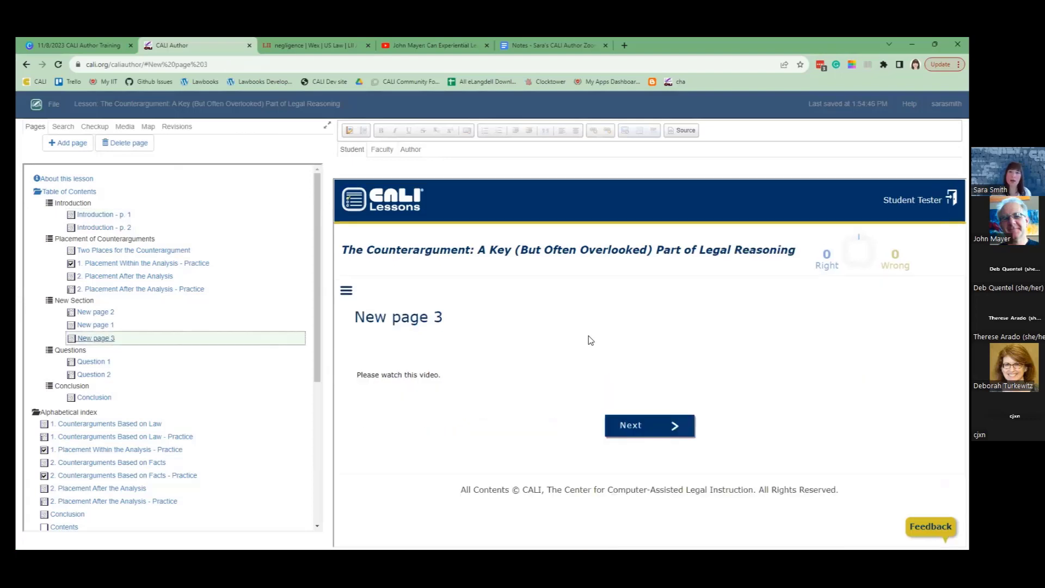
left_click(411, 149)
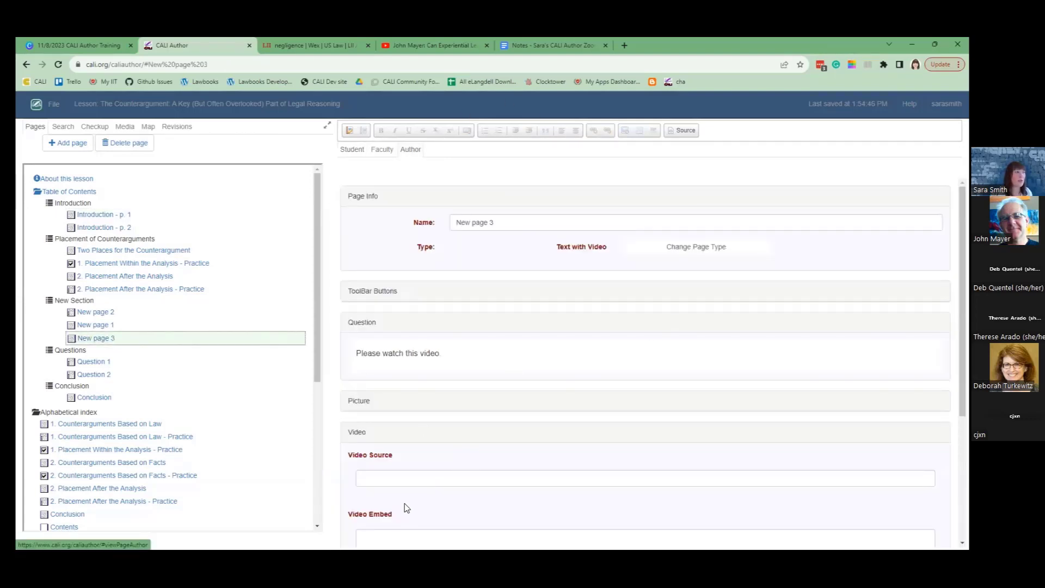
scroll(406, 506, "down", 3)
Step: Switch to the YouTube video "Can Experiential Learning Solve the Access to Justice Problem?" and copy its embed code
left_click(315, 39)
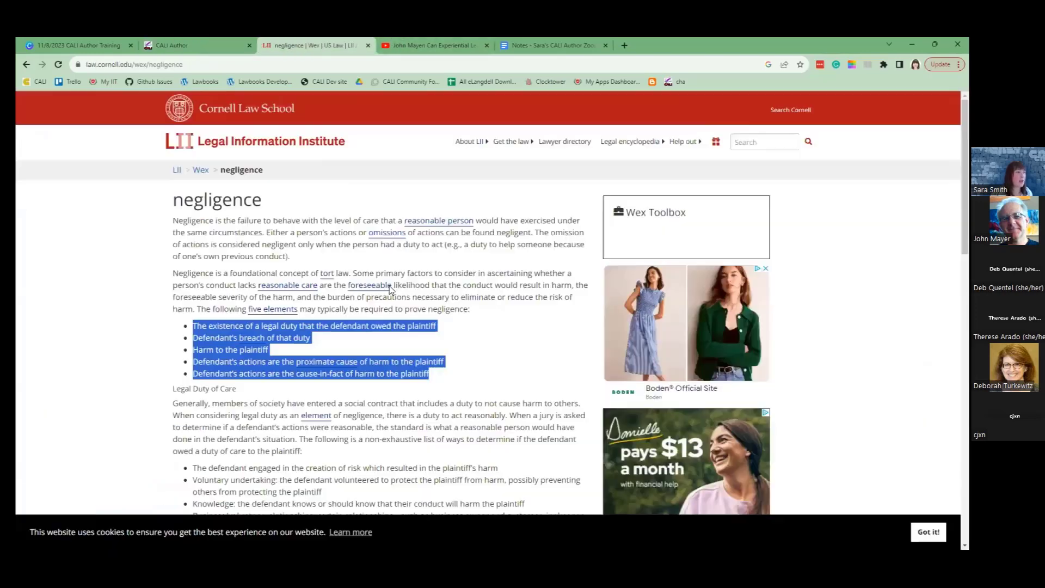
left_click(448, 39)
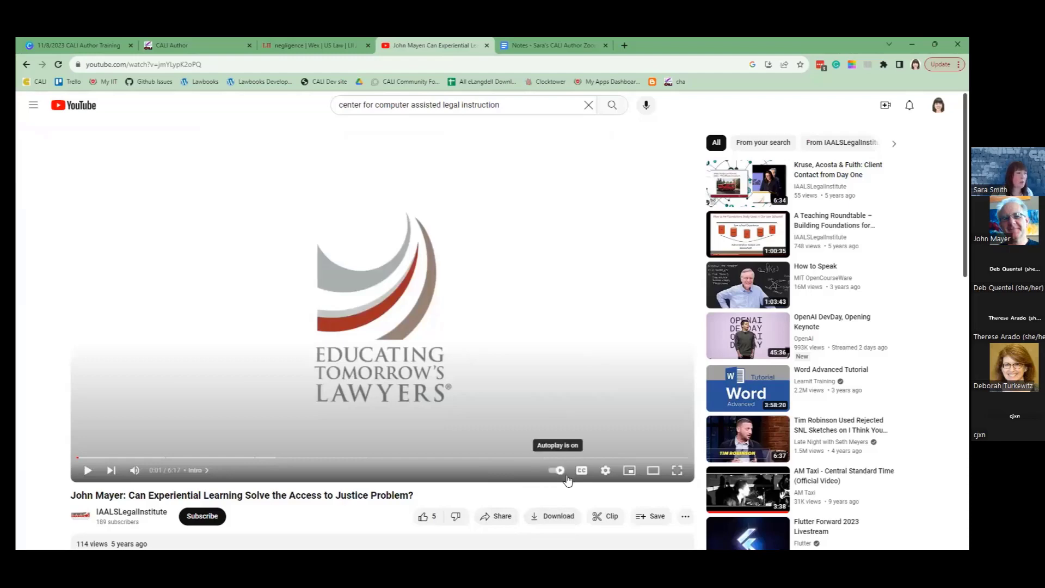
left_click(495, 517)
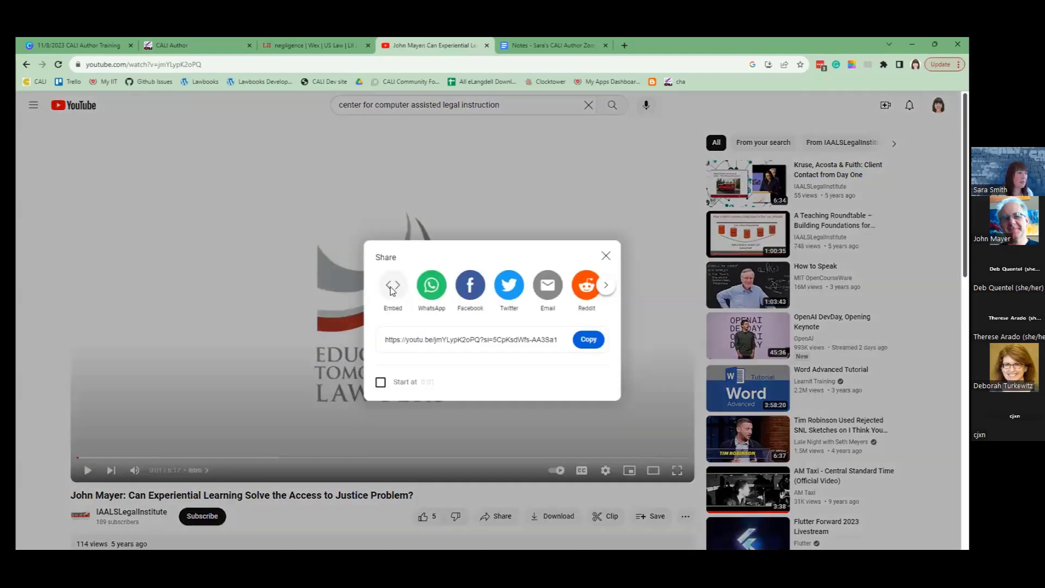
left_click(393, 287)
left_click(789, 430)
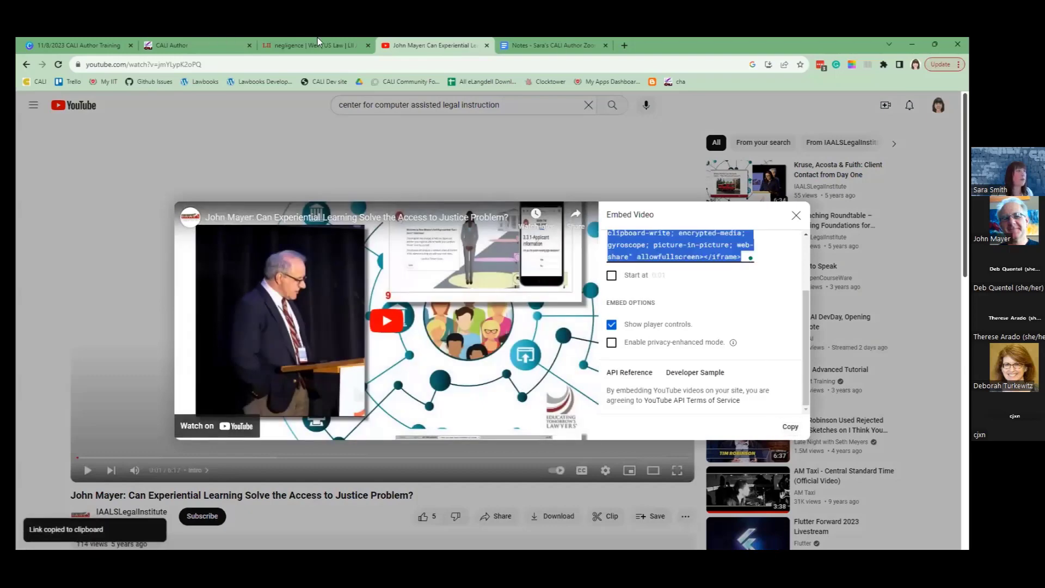
Step: Return to CALI Author, paste the embed code as the Video Embed of "New page 3" and preview the page as a student
left_click(187, 39)
left_click(397, 339)
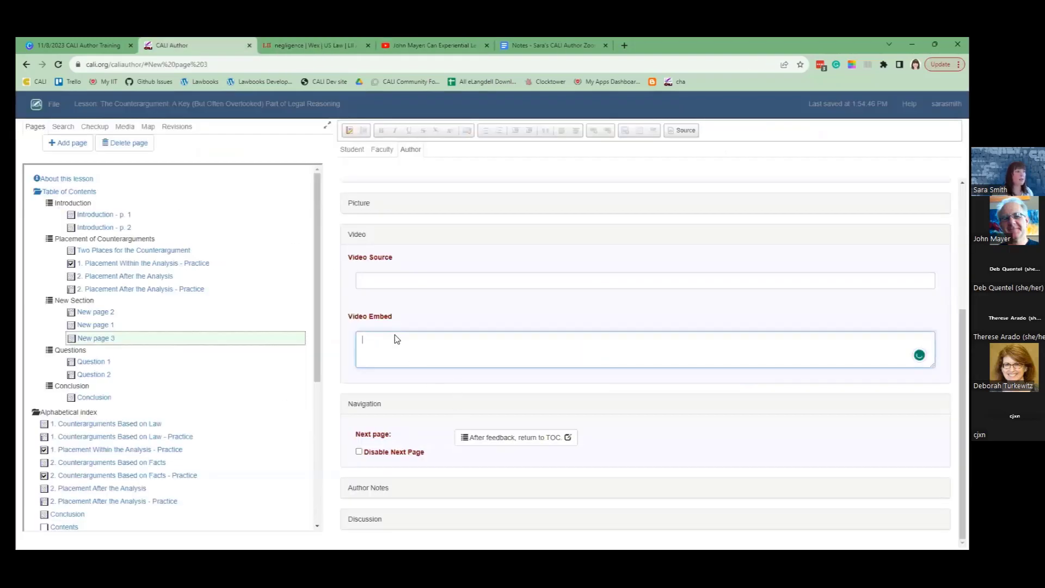
key("ctrl+v")
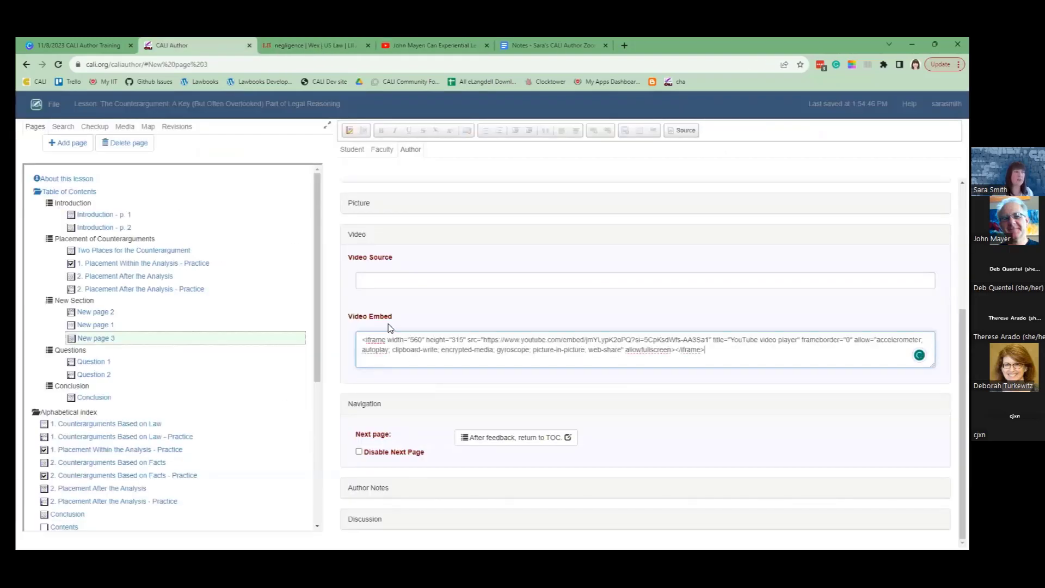
left_click(352, 149)
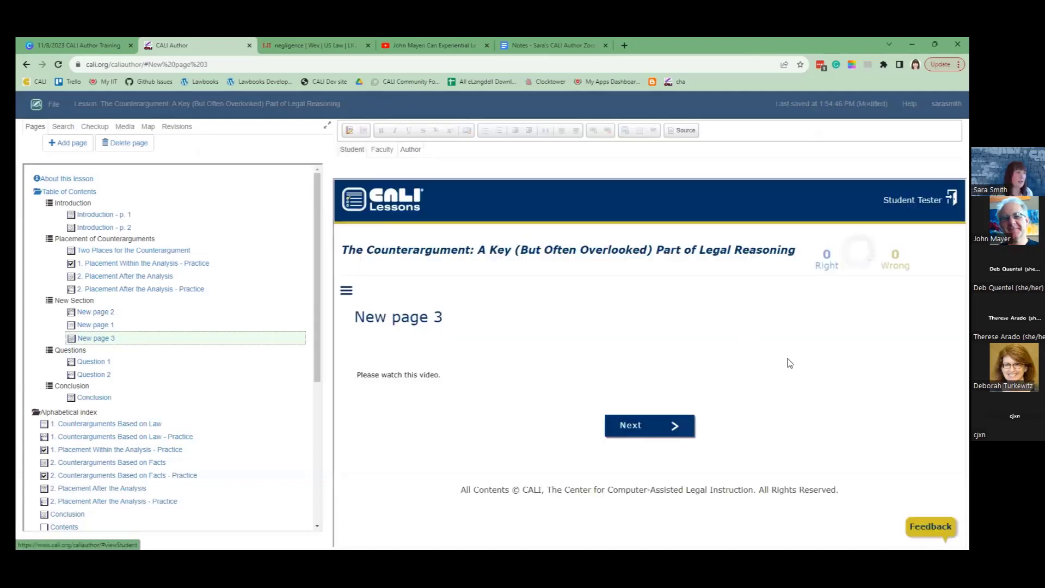
scroll(508, 182, "down", 3)
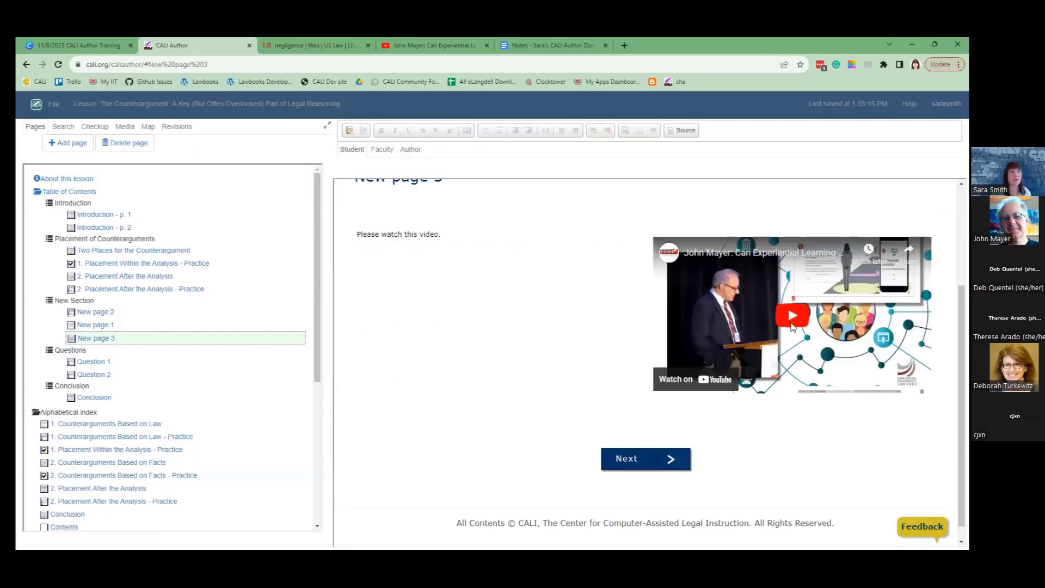
Step: Delete the question text "Please watch this video." from "New page 3" and preview the page in the student view
left_click(411, 151)
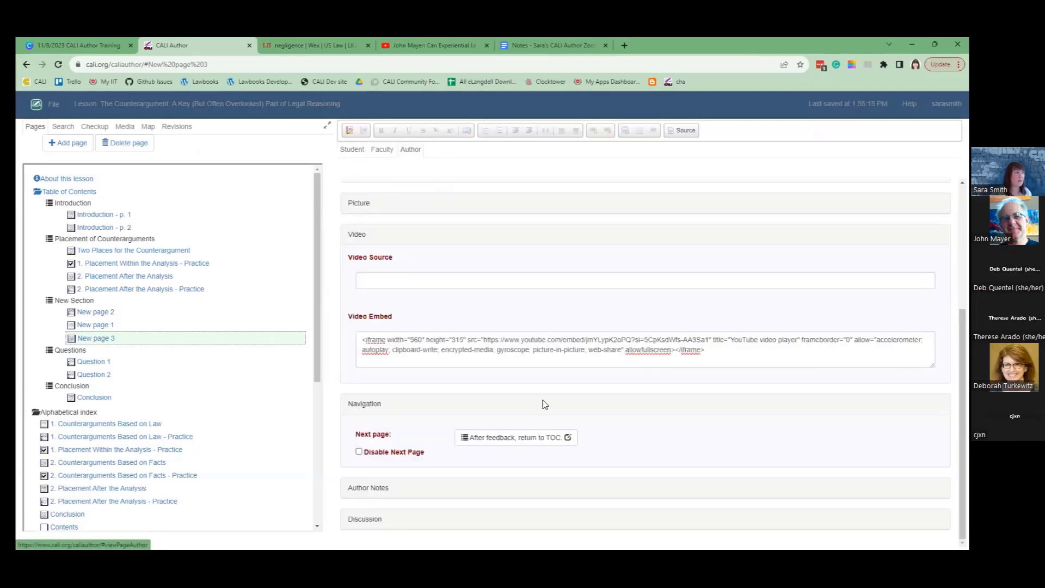
left_click_drag(355, 304, 459, 301)
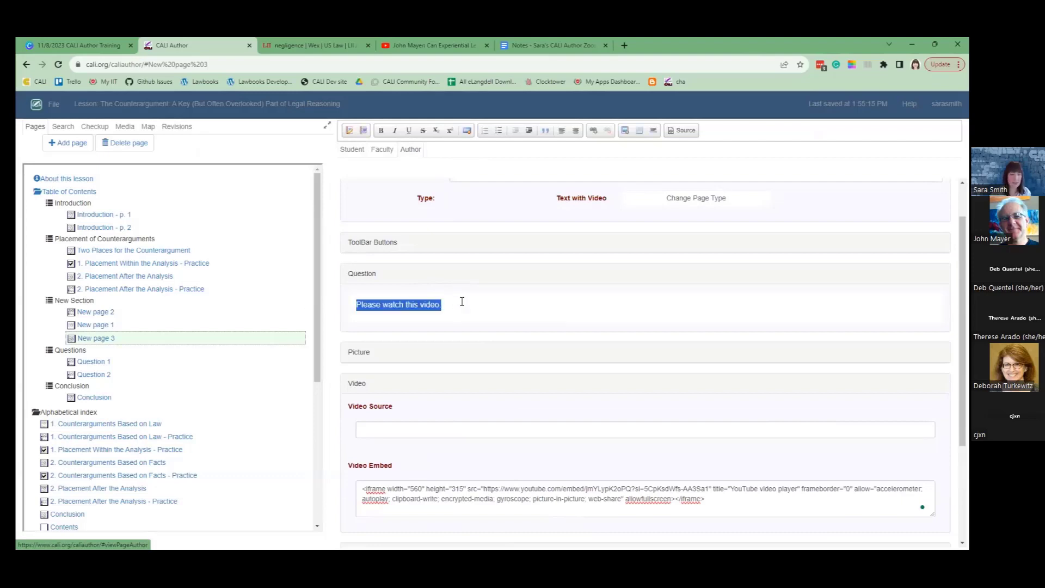
key("BackSpace")
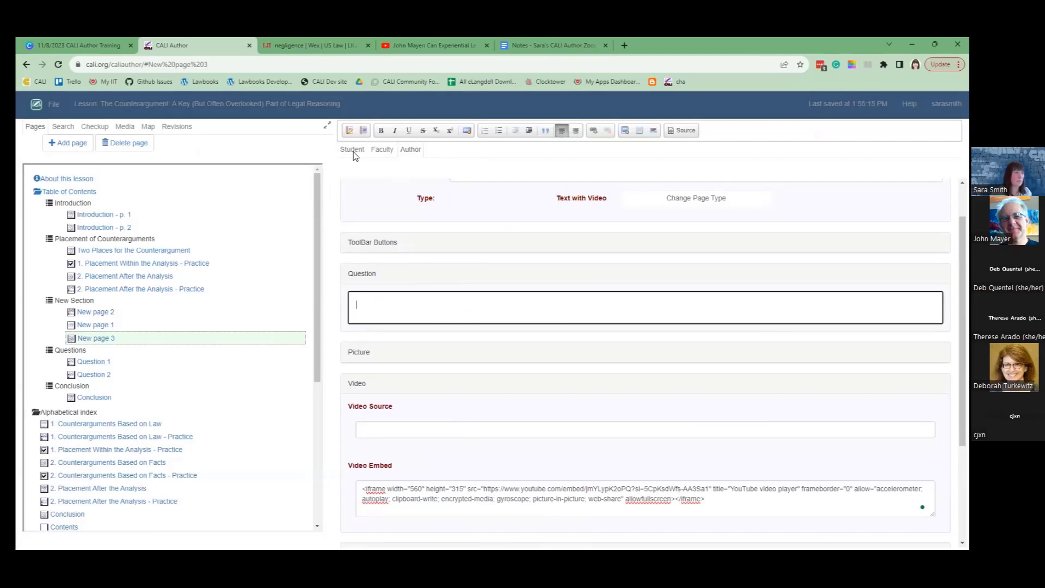
left_click(354, 154)
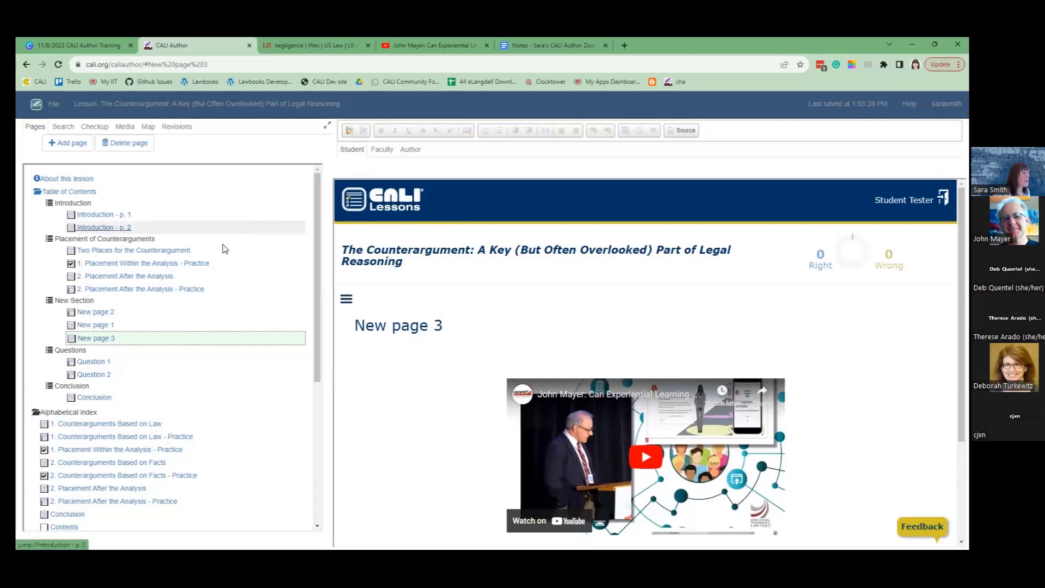
Step: Review "Introduction - p. 1", "Two Places for the Counterargument" and both "1. Counterarguments Based on Law" pages in the student view
scroll(242, 376, "down", 5)
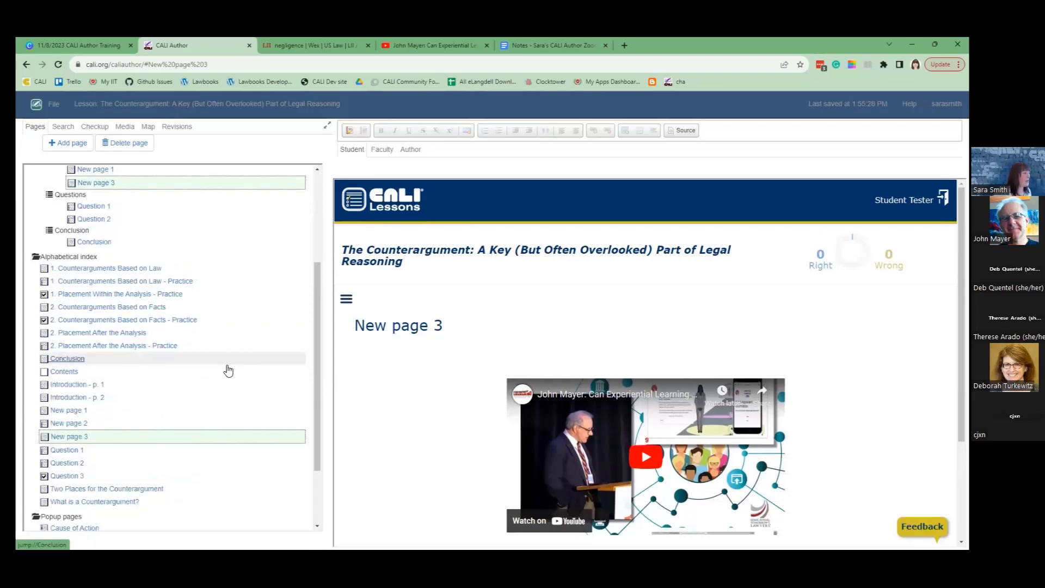
scroll(257, 373, "up", 5)
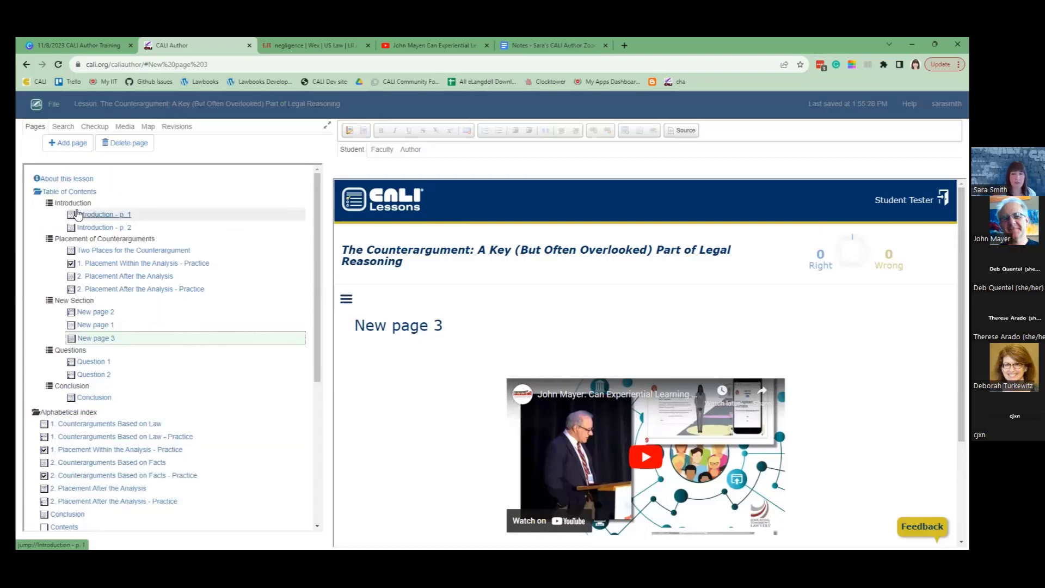
left_click(112, 215)
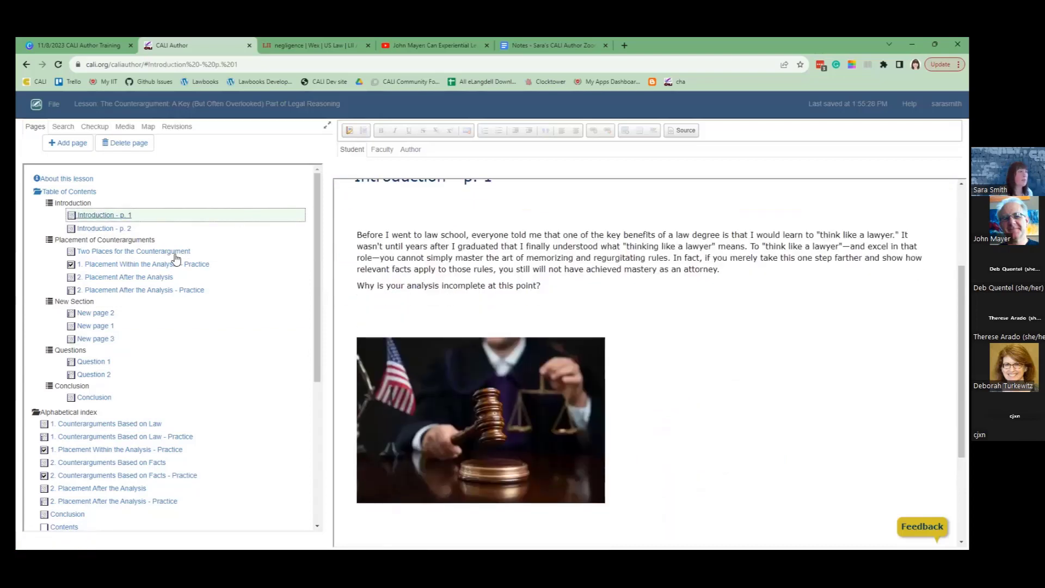
left_click(138, 252)
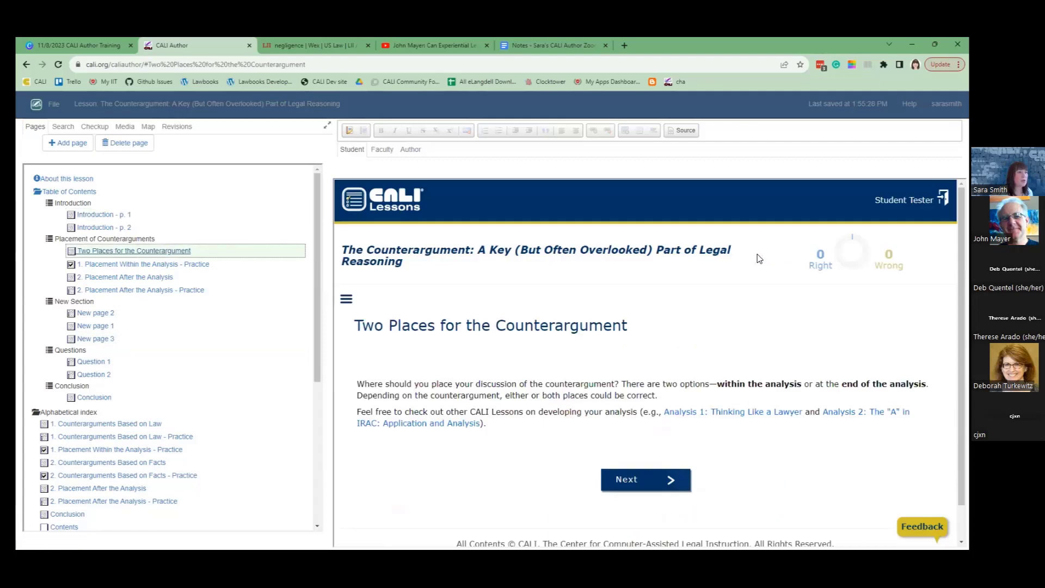
left_click(127, 425)
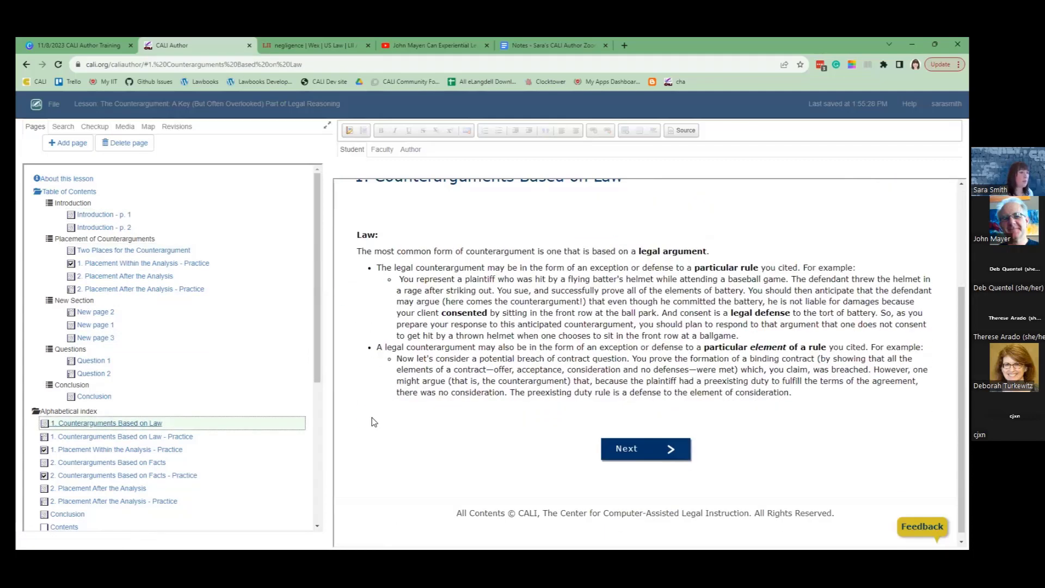
left_click(144, 436)
scroll(757, 354, "down", 3)
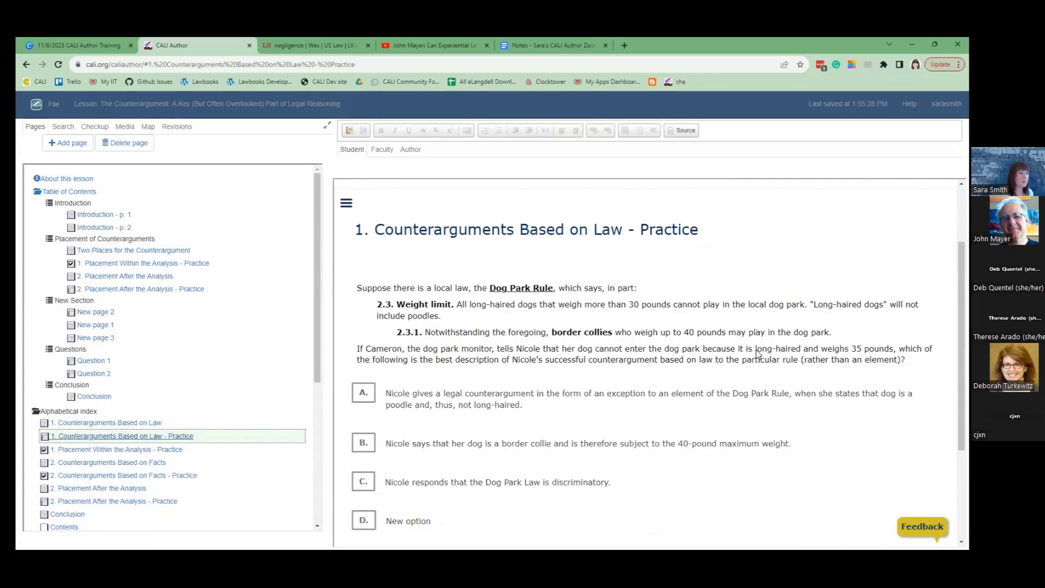
left_click(125, 252)
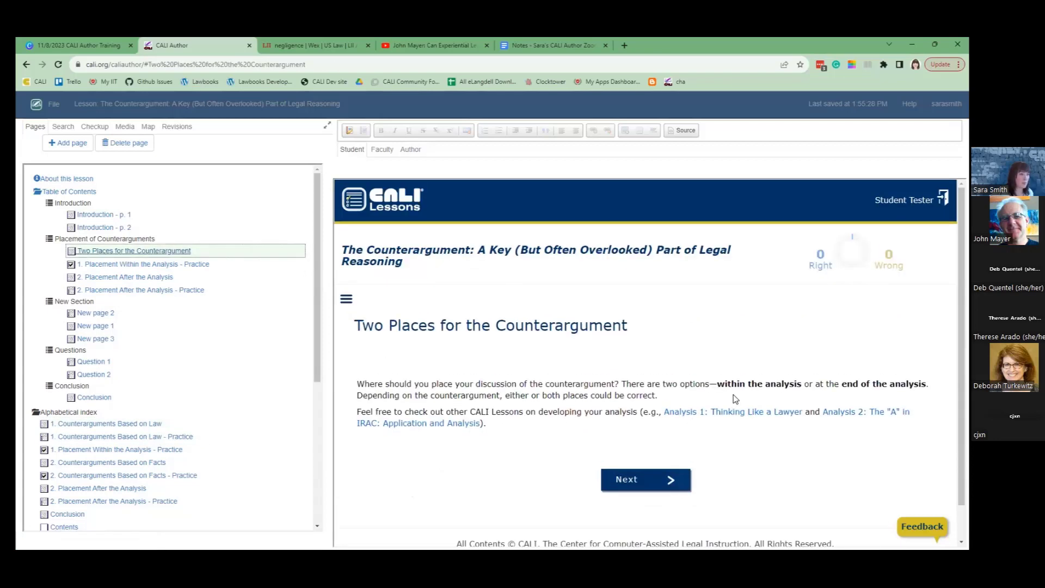
Step: Preview "What is a Counterargument?" and examine its "cause of action" and "relief" popups and the list of popup pages
scroll(252, 419, "down", 4)
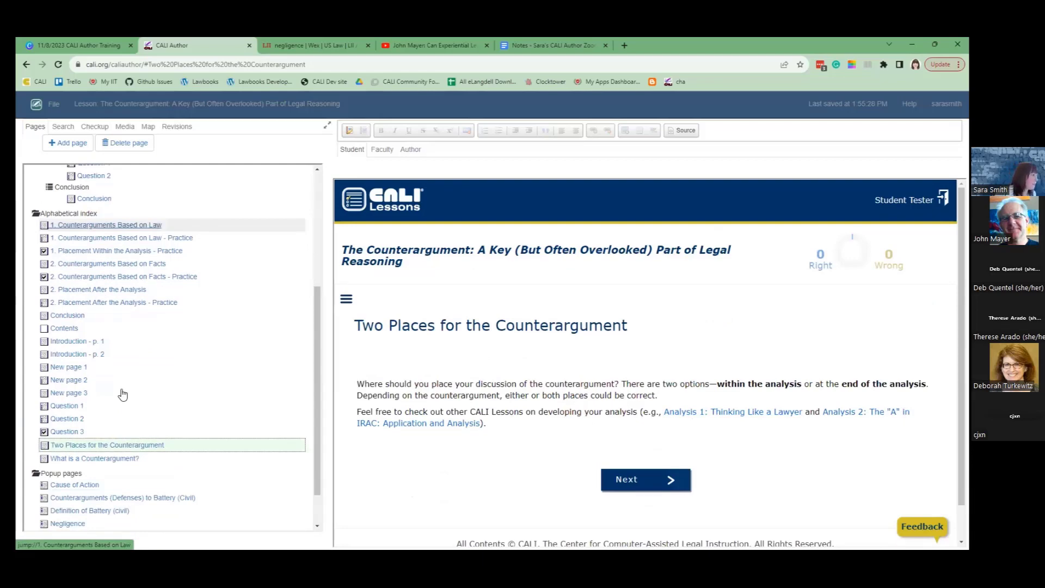
left_click(111, 458)
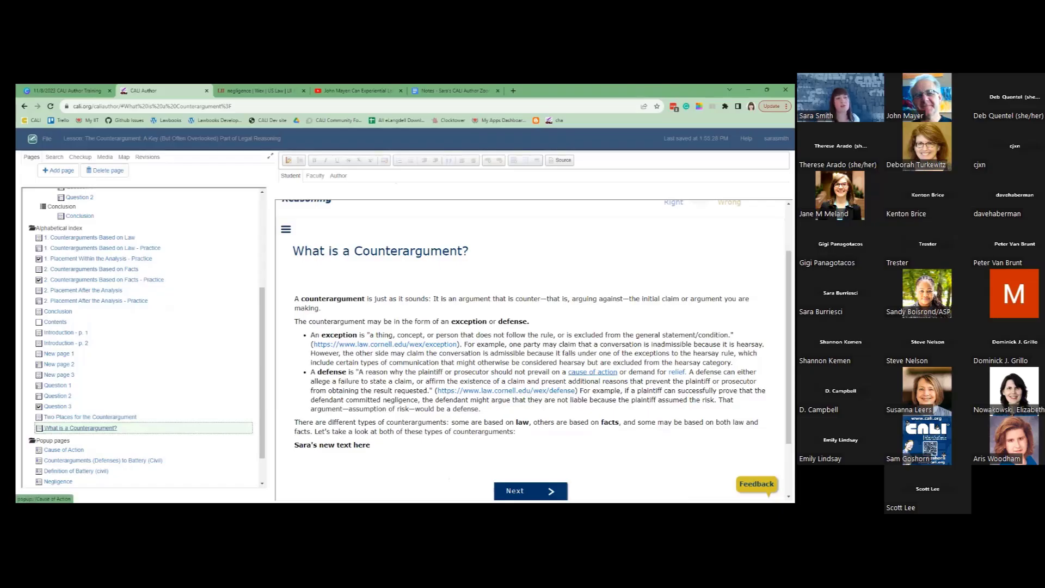
left_click(593, 372)
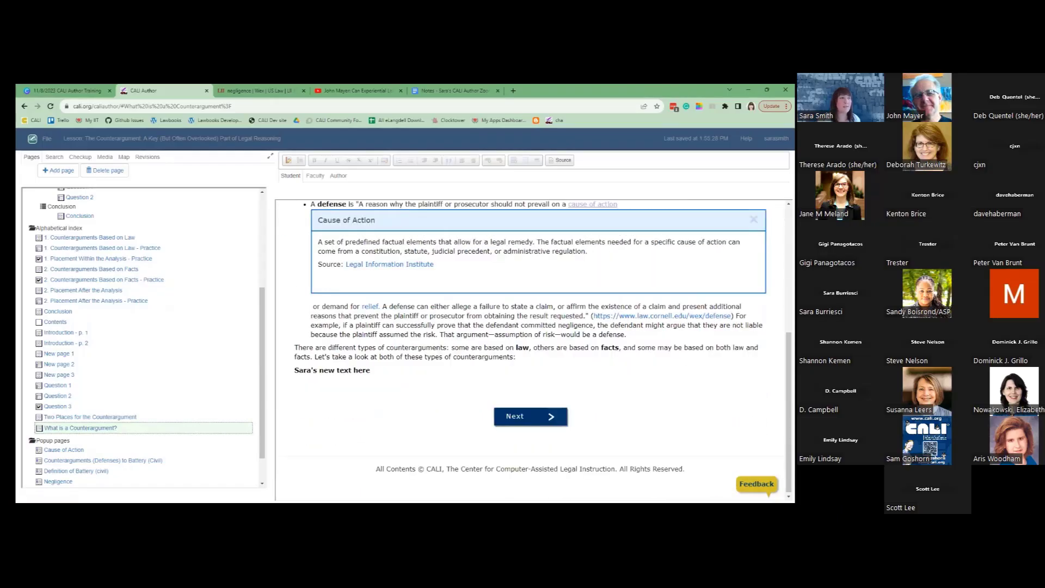
scroll(593, 327, "up", 2)
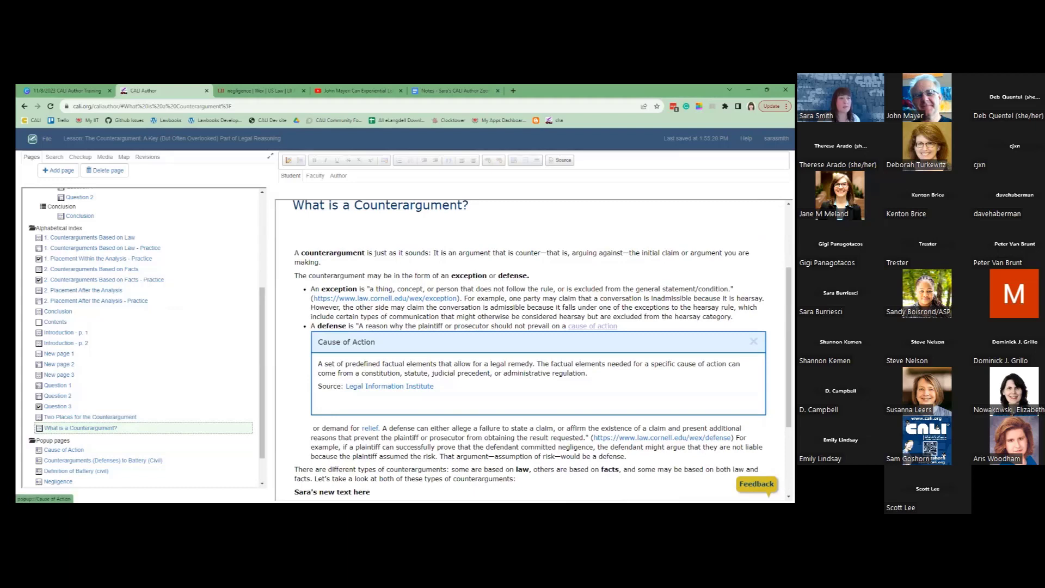
scroll(593, 329, "down", 1)
left_click(754, 301)
scroll(754, 301, "down", 2)
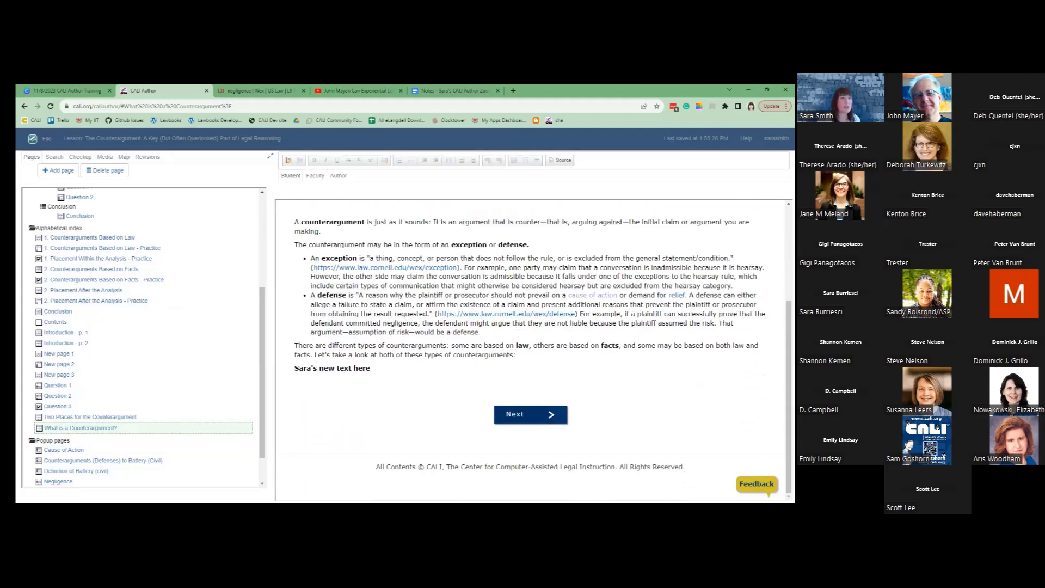
scroll(676, 333, "up", 1)
left_click(677, 335)
scroll(676, 335, "down", 3)
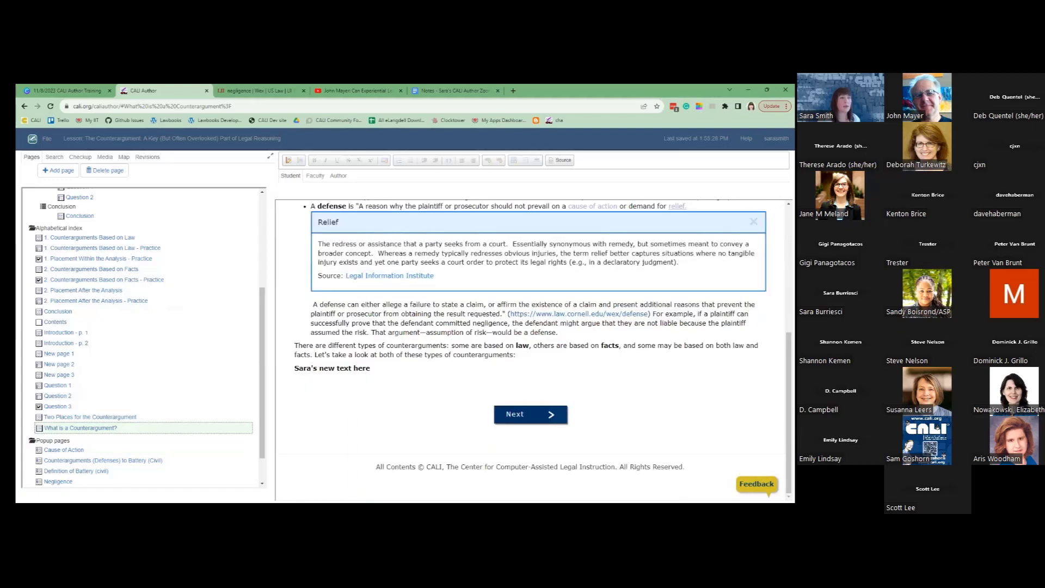
scroll(209, 381, "down", 1)
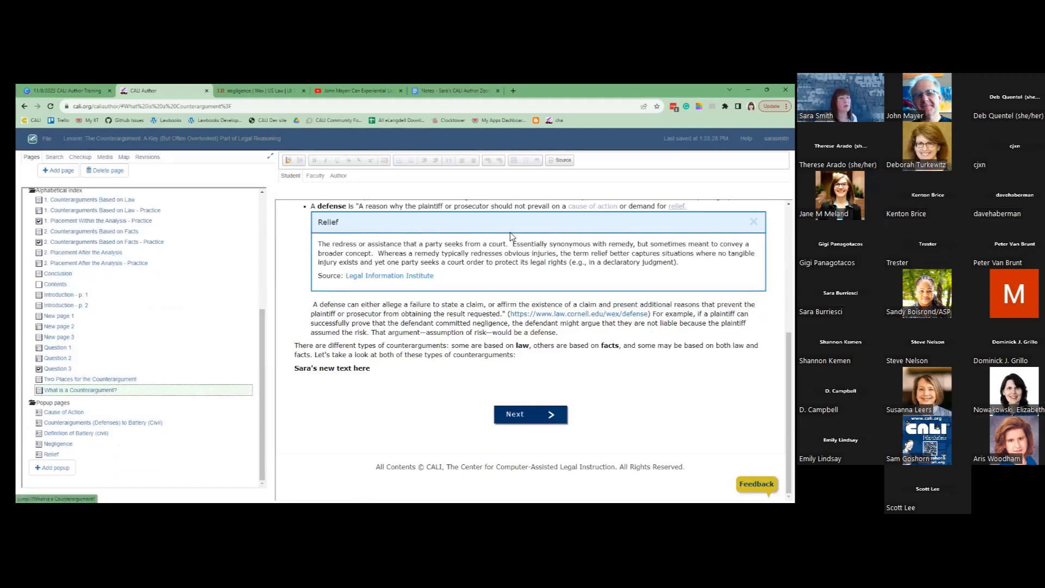
scroll(530, 348, "up", 5)
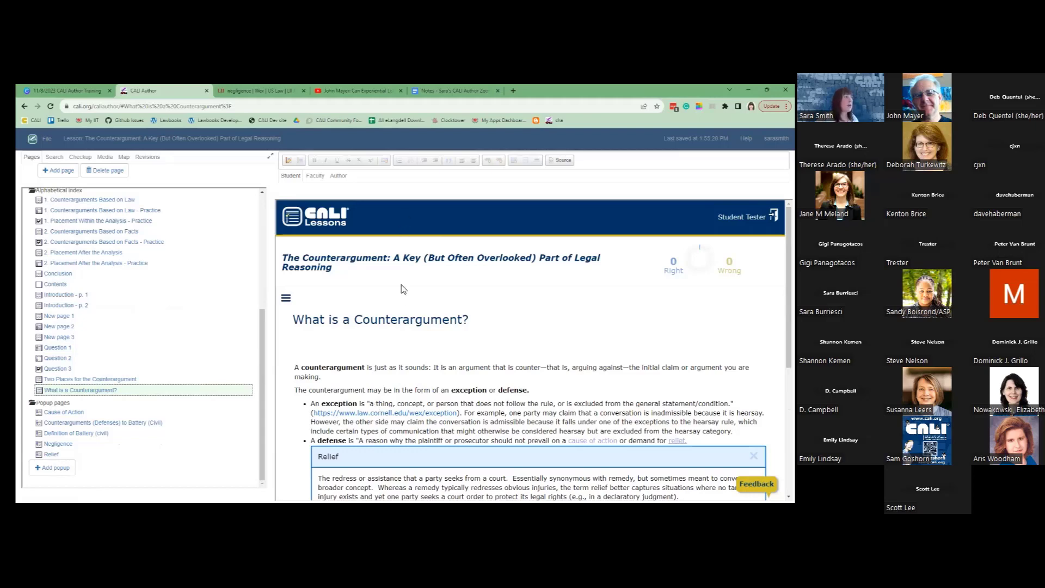
Step: Save the Counterargument lesson and exit to the lessons home
left_click(47, 139)
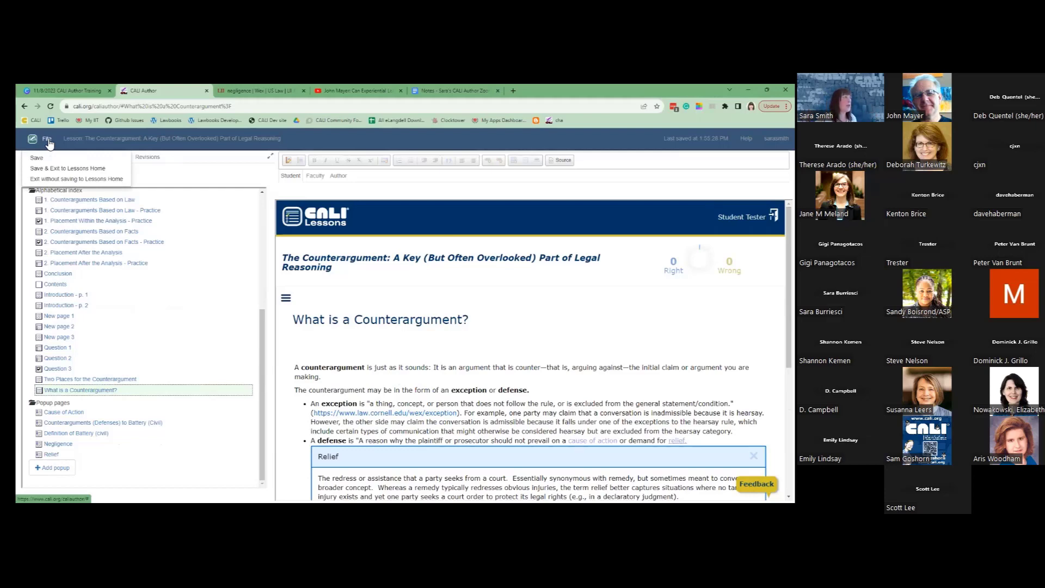
left_click(52, 172)
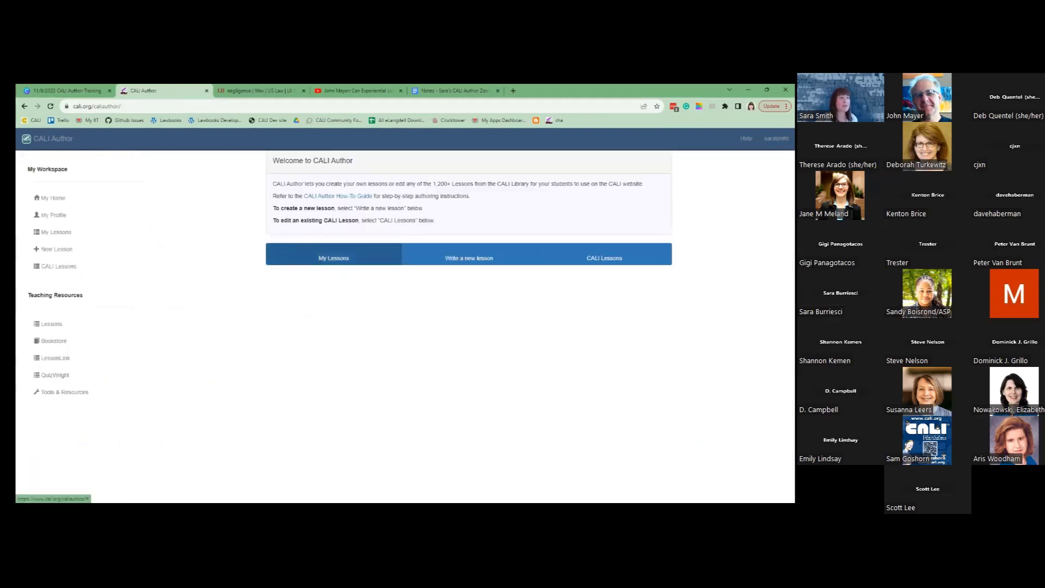
Step: Open the list of own lessons and view the Counterargument lesson's owner, editor, reader and label properties without changing them
left_click(334, 256)
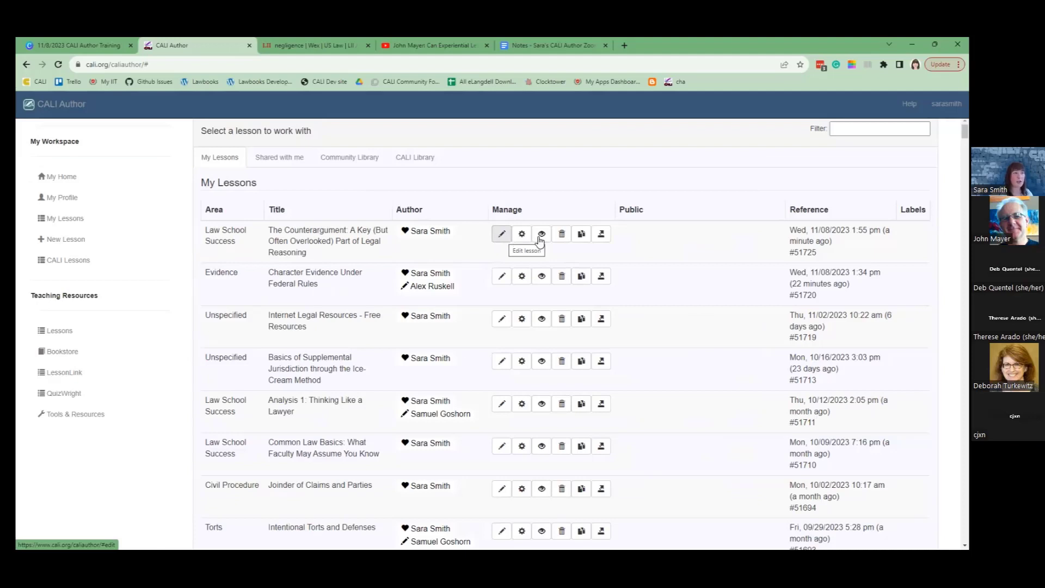
left_click(521, 234)
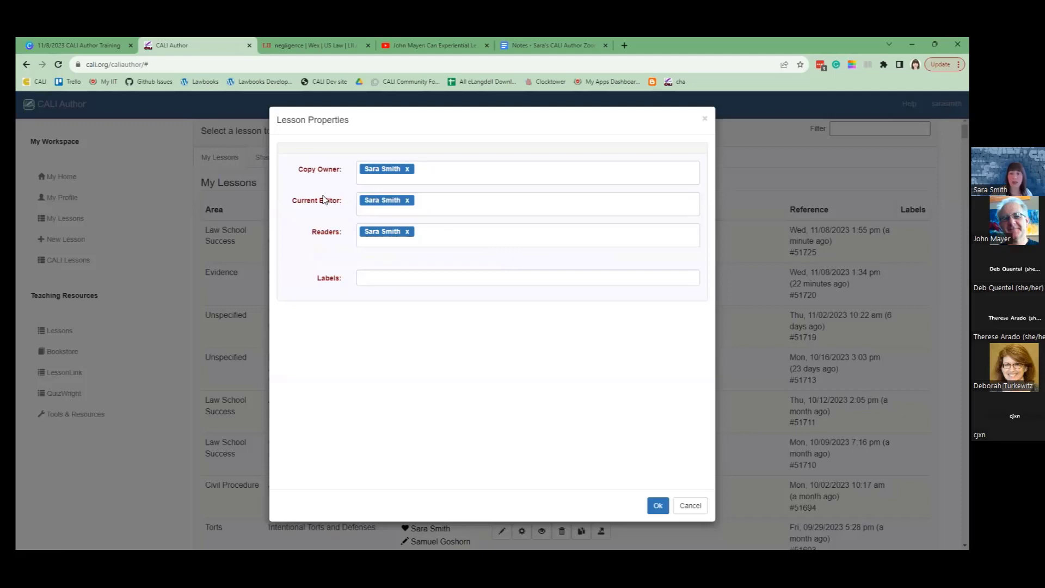
left_click(691, 507)
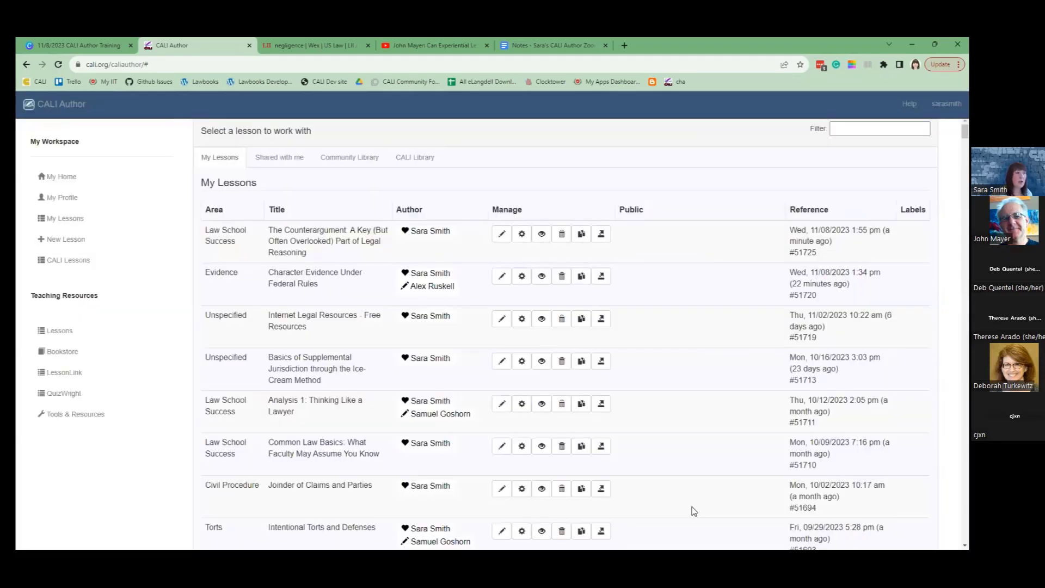
Step: Publish the Counterargument lesson from the list of own lessons and return to the list
left_click(602, 237)
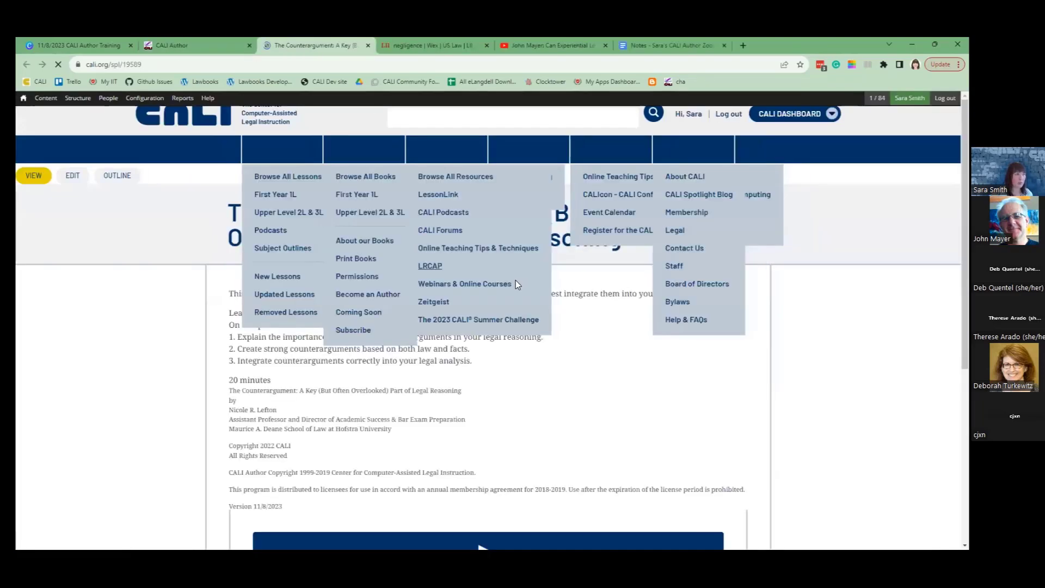
left_click(207, 39)
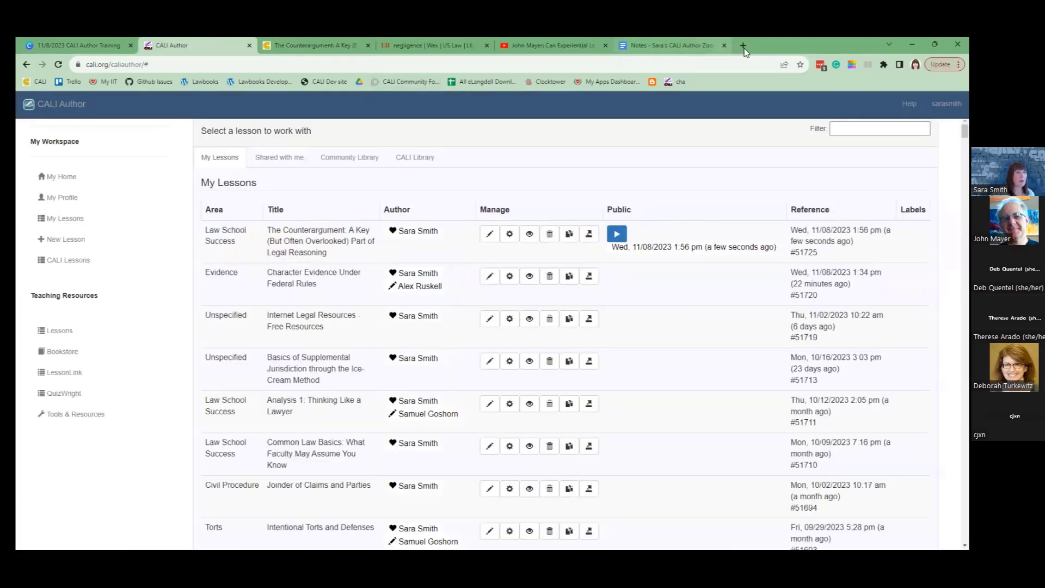
Step: Open the CALI website in a new browser tab and go to the form for creating new LessonLinks
left_click(743, 45)
left_click(39, 82)
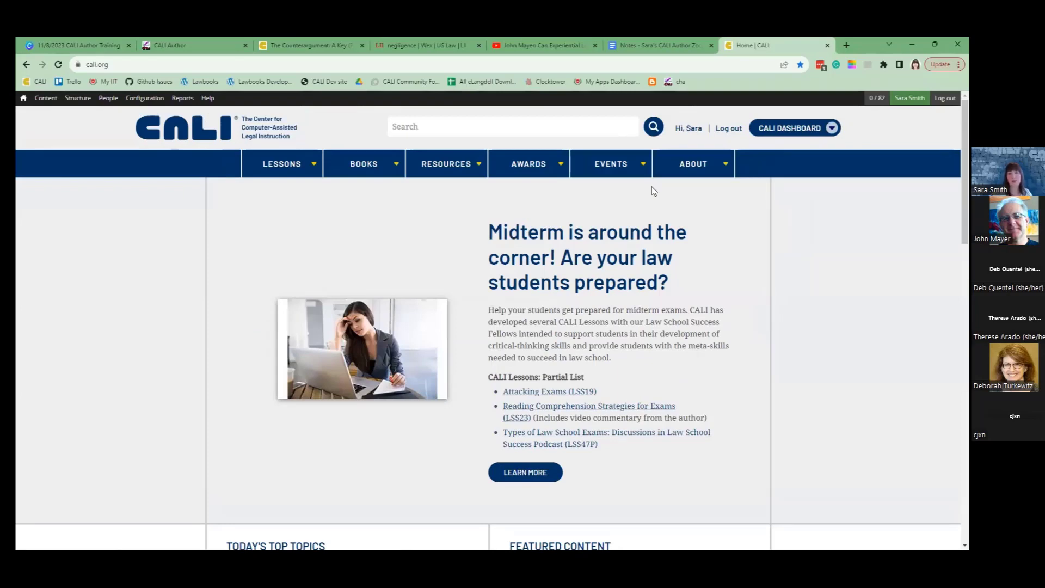
left_click(811, 128)
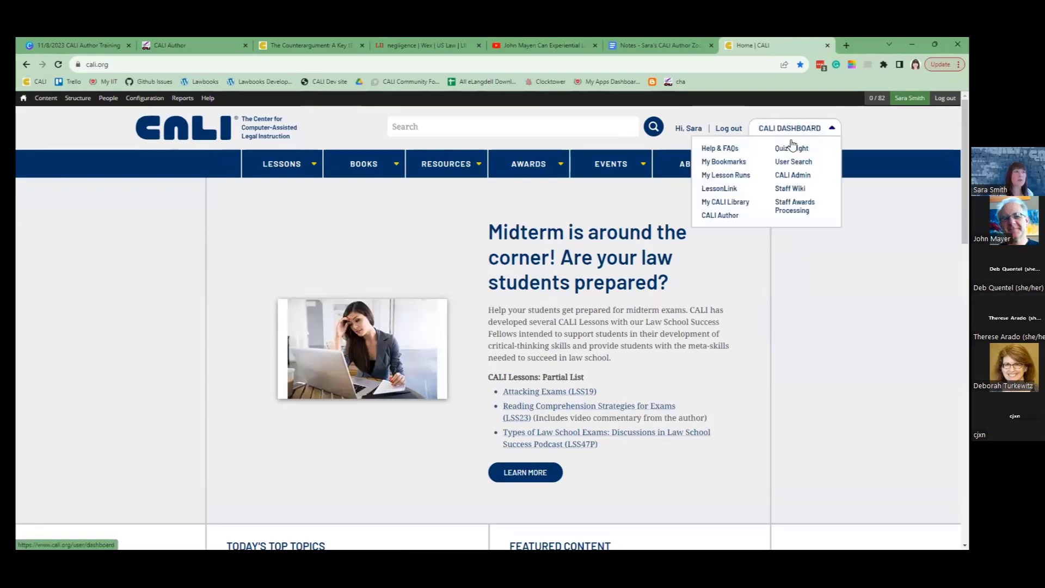
left_click(721, 190)
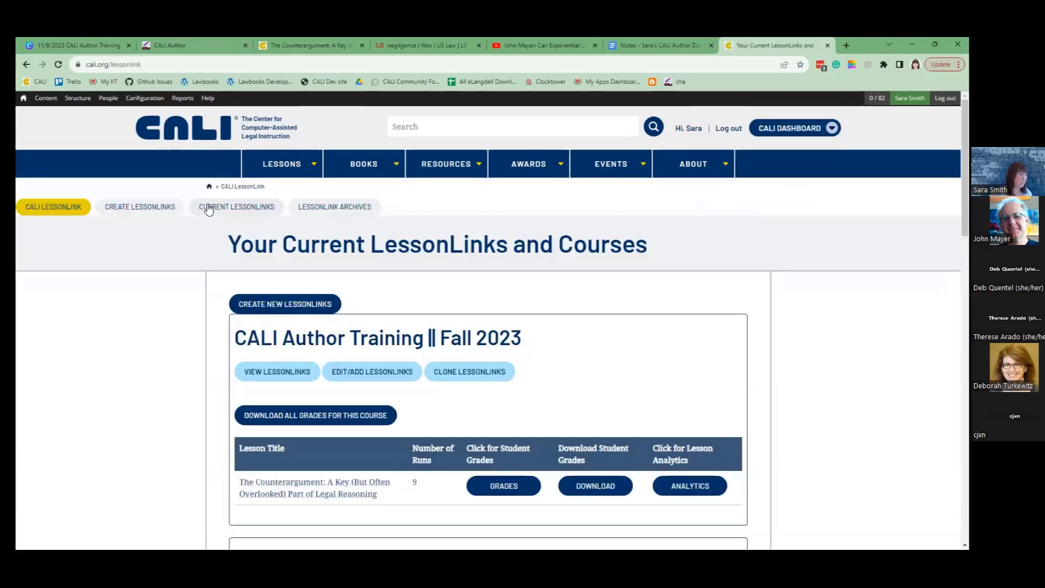
left_click(138, 210)
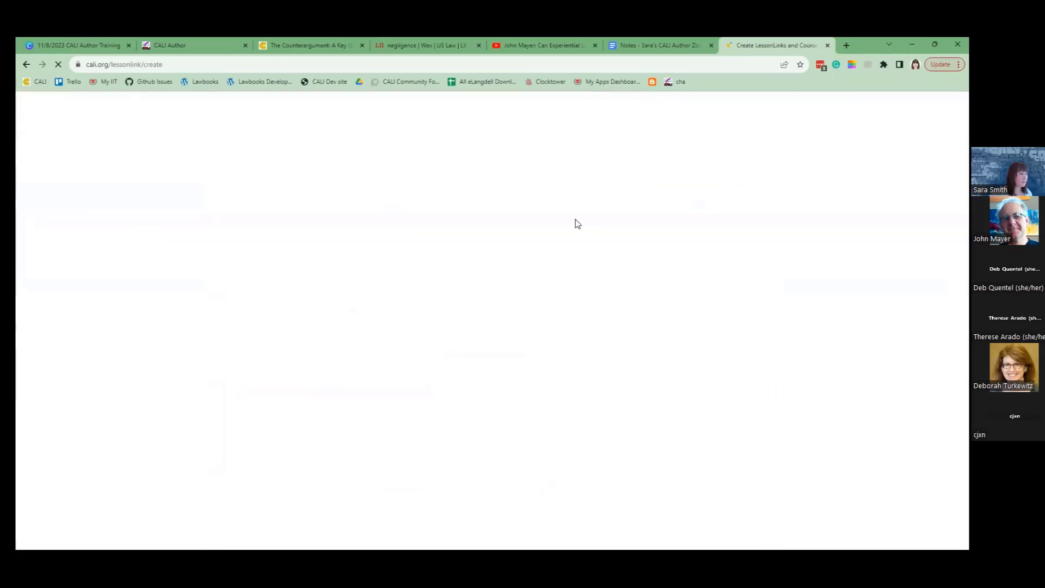
Step: Name the new course "Training today" and choose "Your CALI Library Resources" as its topic
scroll(322, 343, "down", 3)
left_click(295, 310)
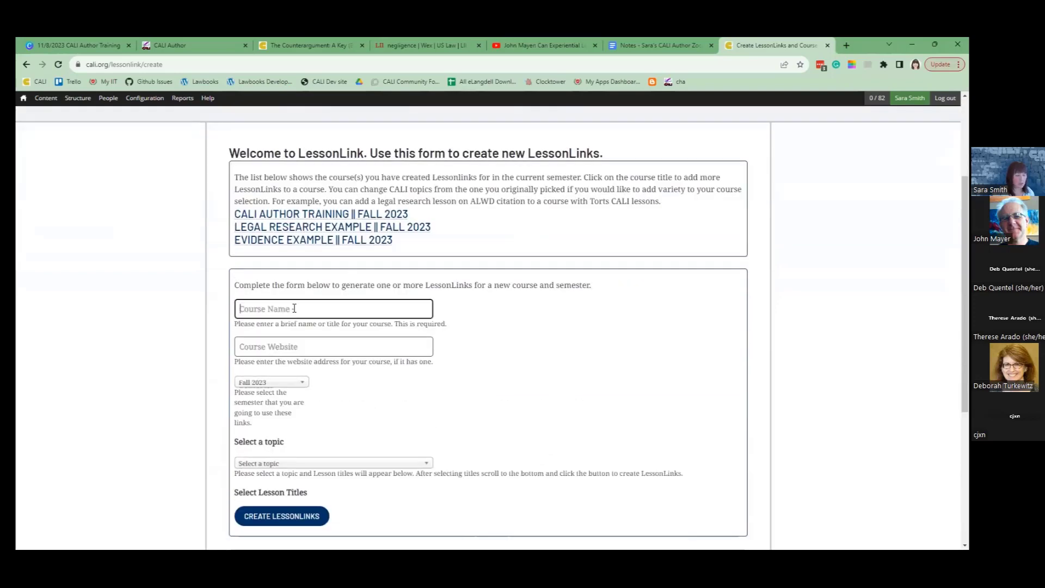
type("Training")
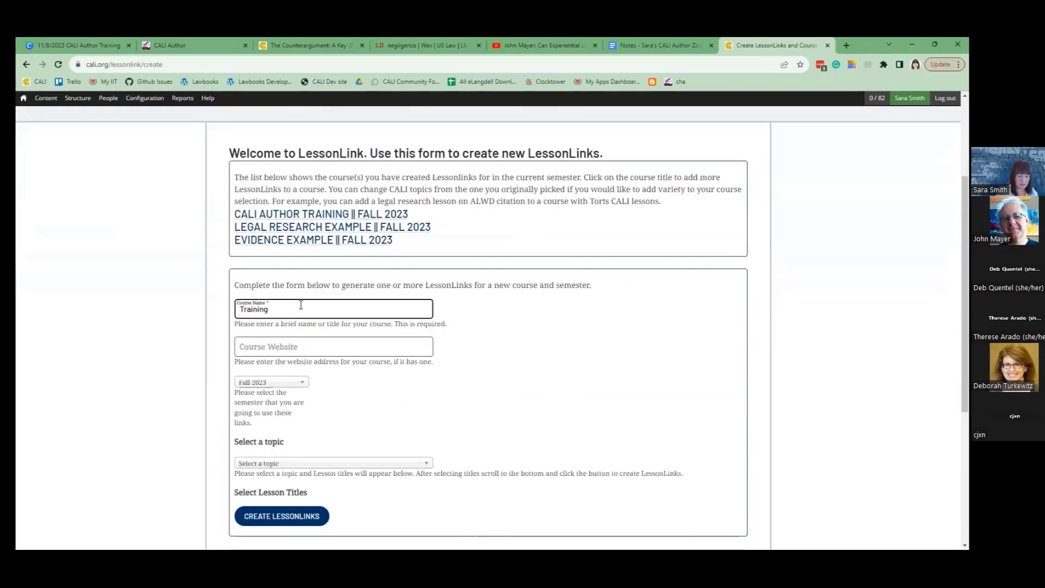
type("today")
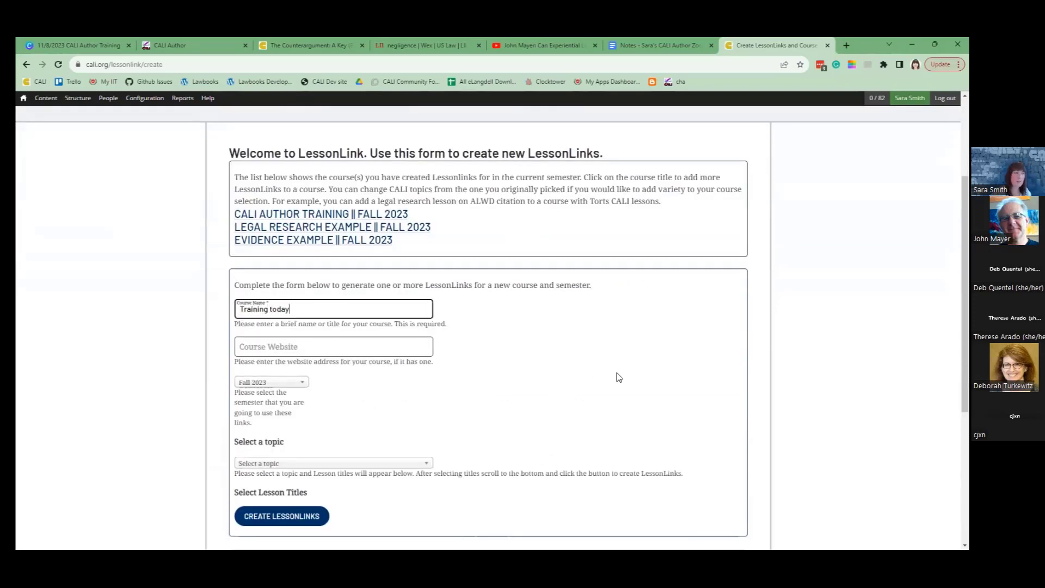
scroll(619, 376, "down", 3)
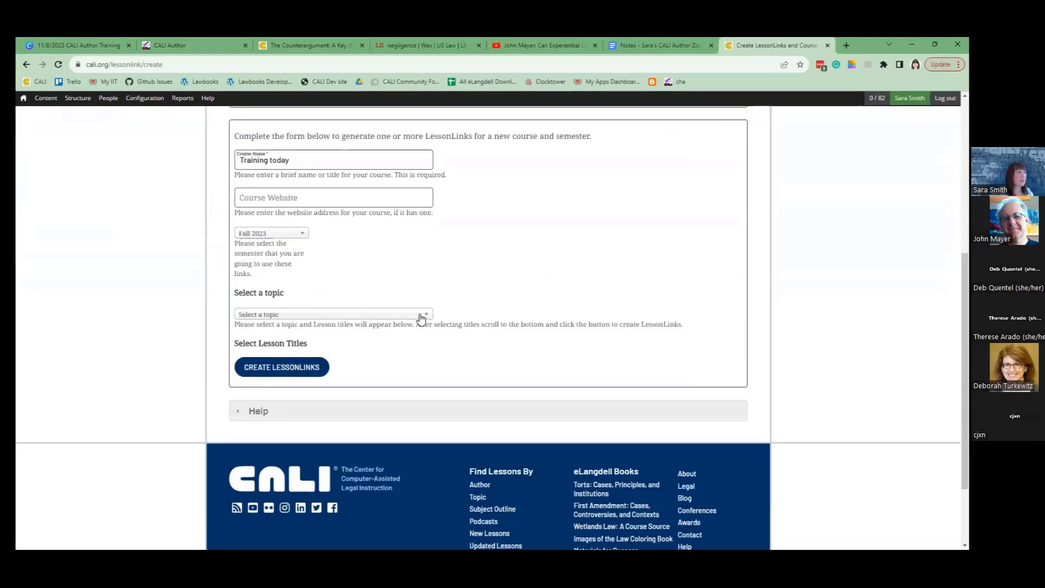
left_click(420, 315)
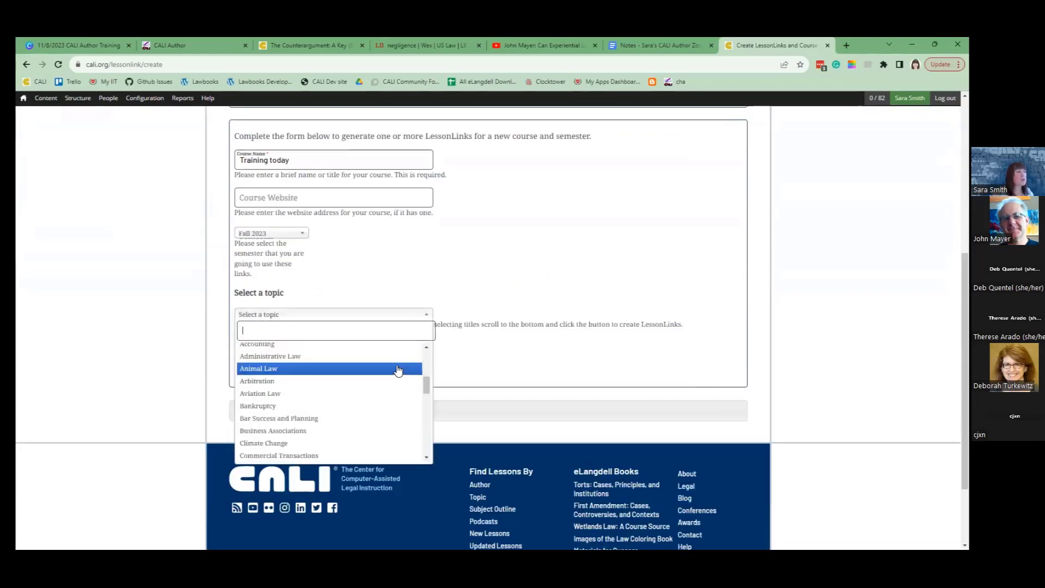
scroll(401, 366, "down", 18)
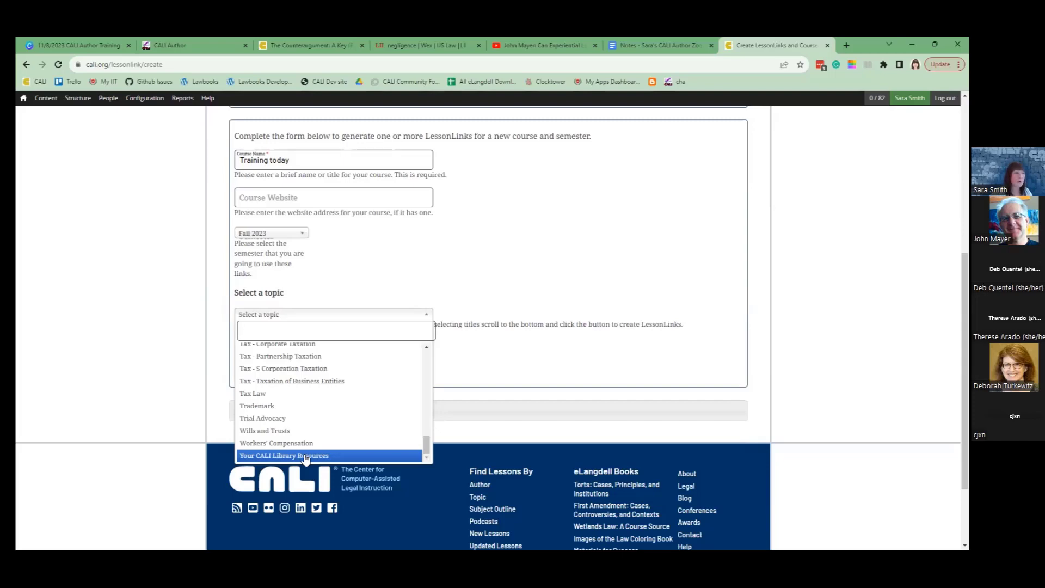
left_click(306, 456)
scroll(588, 313, "down", 1)
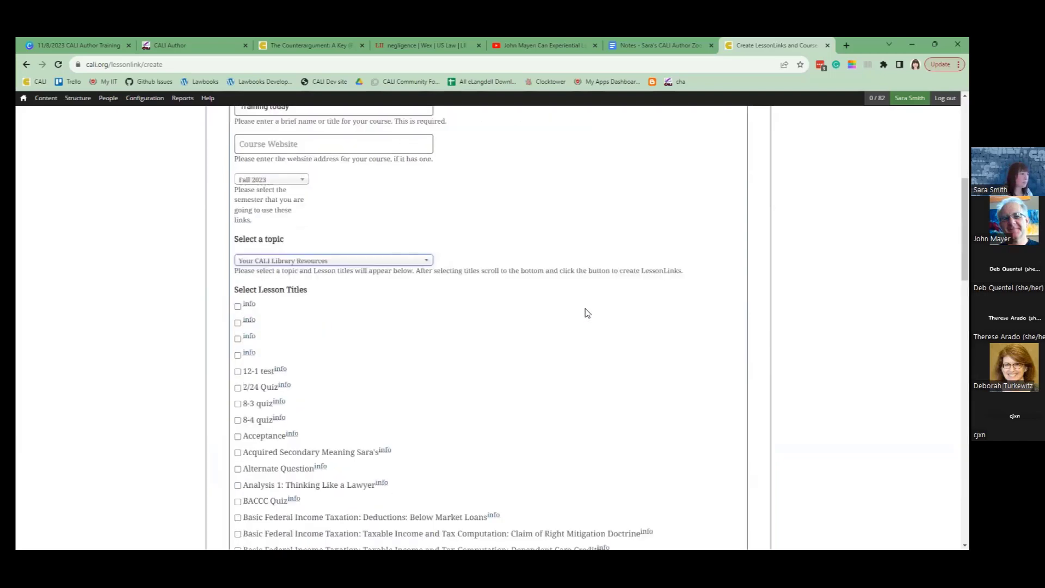
Step: Find "counter" among the lesson titles and create a LessonLink for "The Counterargument--A Key (but Often Overlooked) Part of Legal Reasoning"
scroll(587, 313, "down", 8)
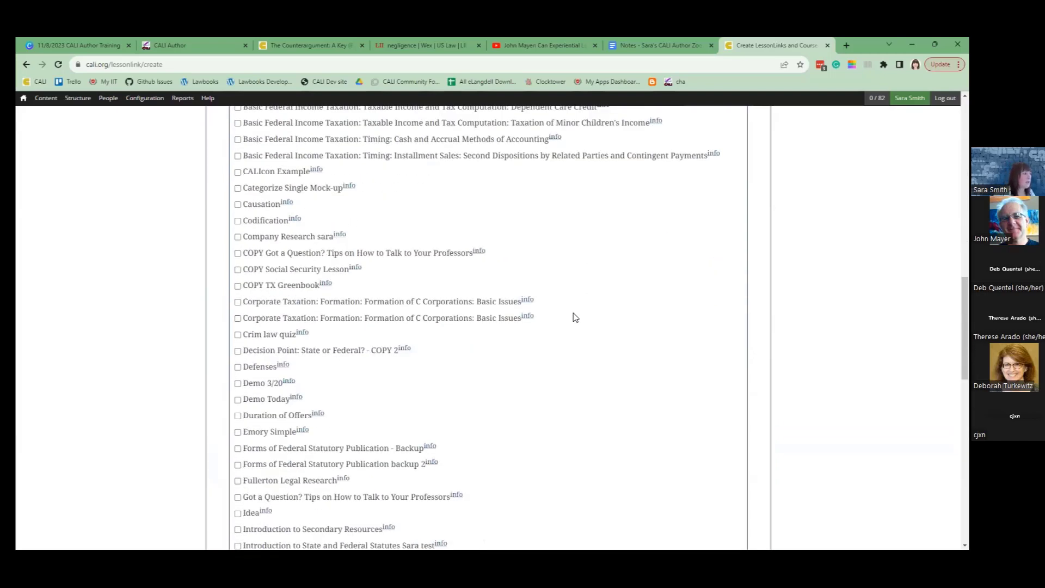
scroll(560, 322, "up", 2)
scroll(564, 324, "down", 4)
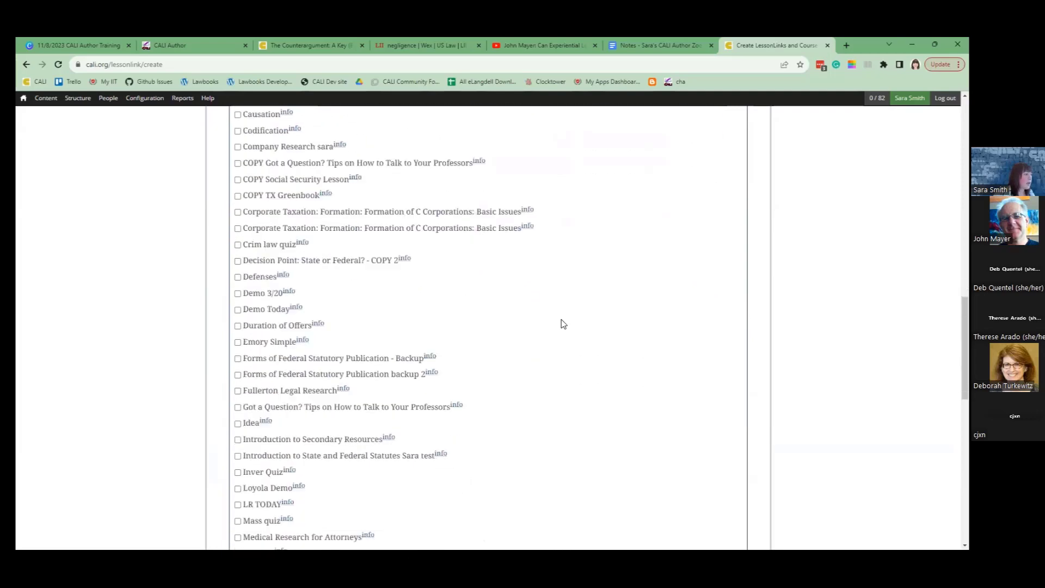
scroll(590, 331, "down", 4)
key("ctrl+f")
type("counter")
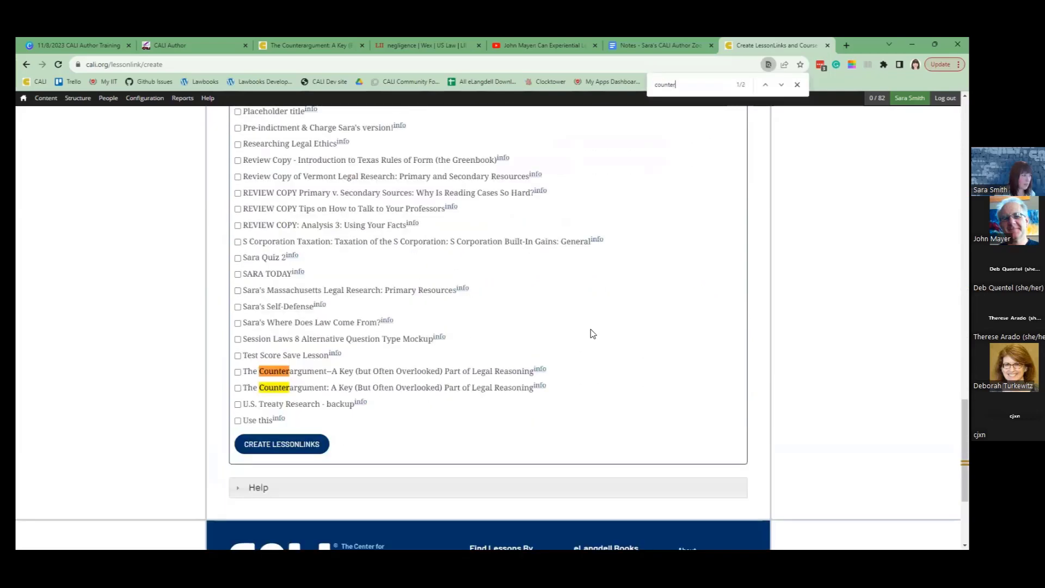
scroll(593, 334, "down", 1)
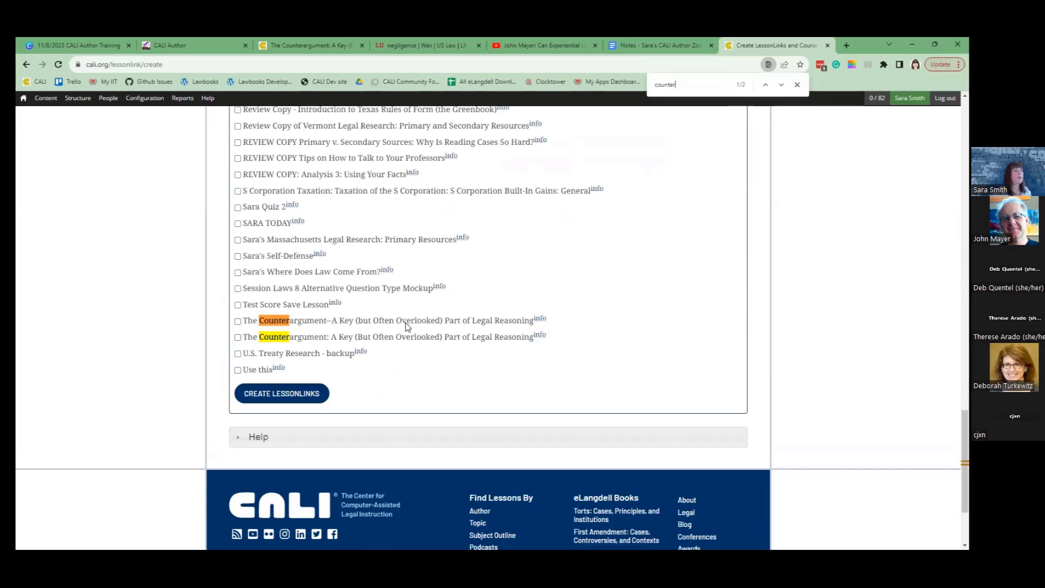
left_click(238, 322)
left_click(253, 396)
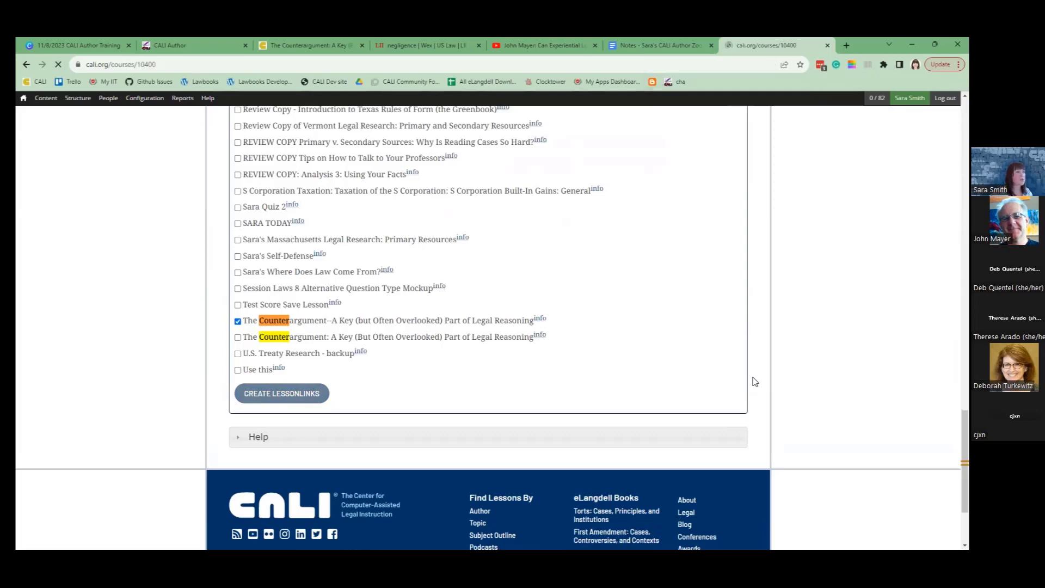
Step: Review the Training today course page, highlighting its title and the Counterargument lesson's LessonLink URL
scroll(759, 384, "down", 3)
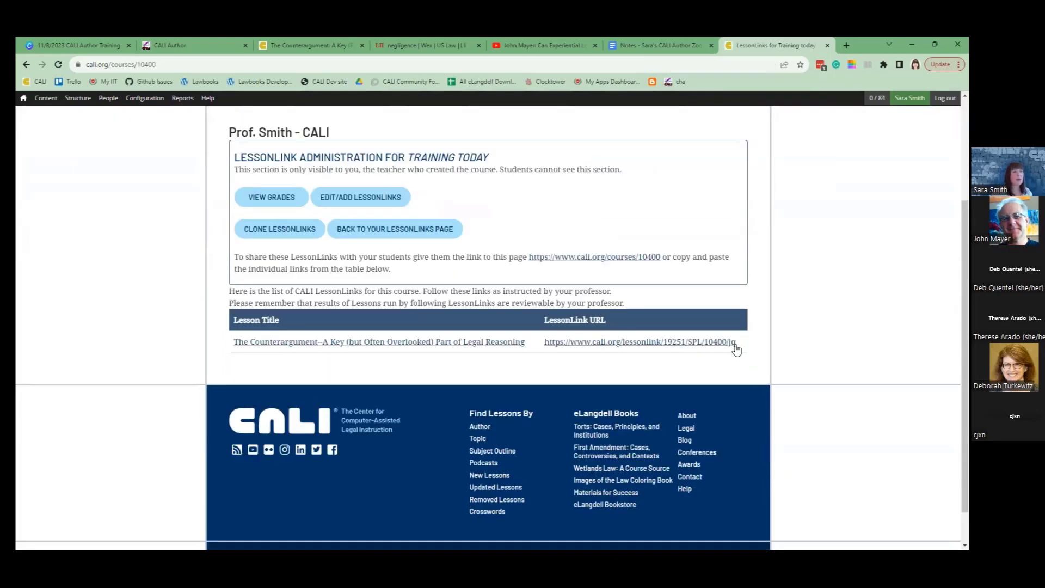
left_click_drag(736, 343, 547, 355)
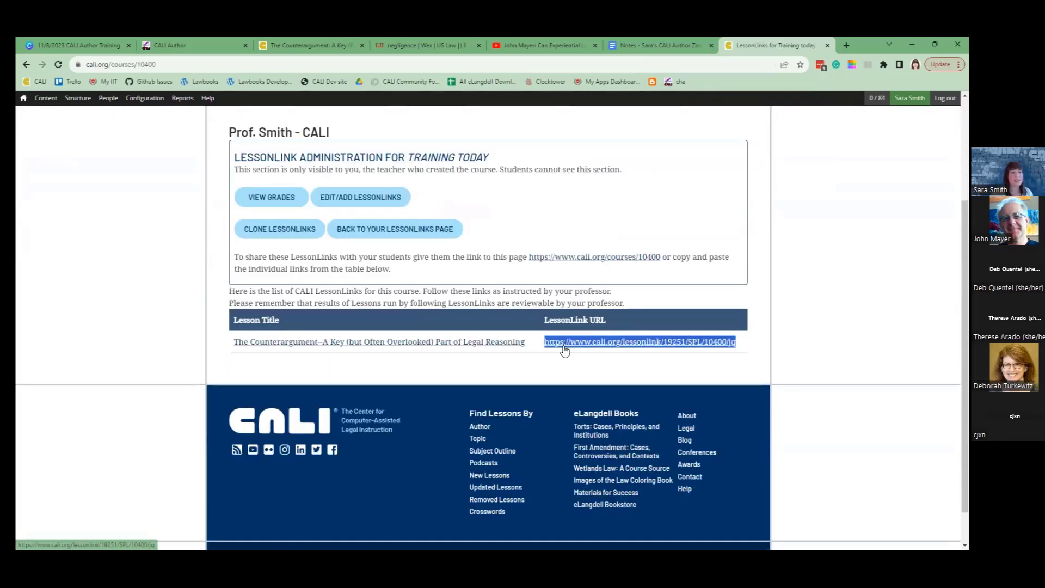
scroll(481, 399, "up", 1)
scroll(361, 347, "up", 3)
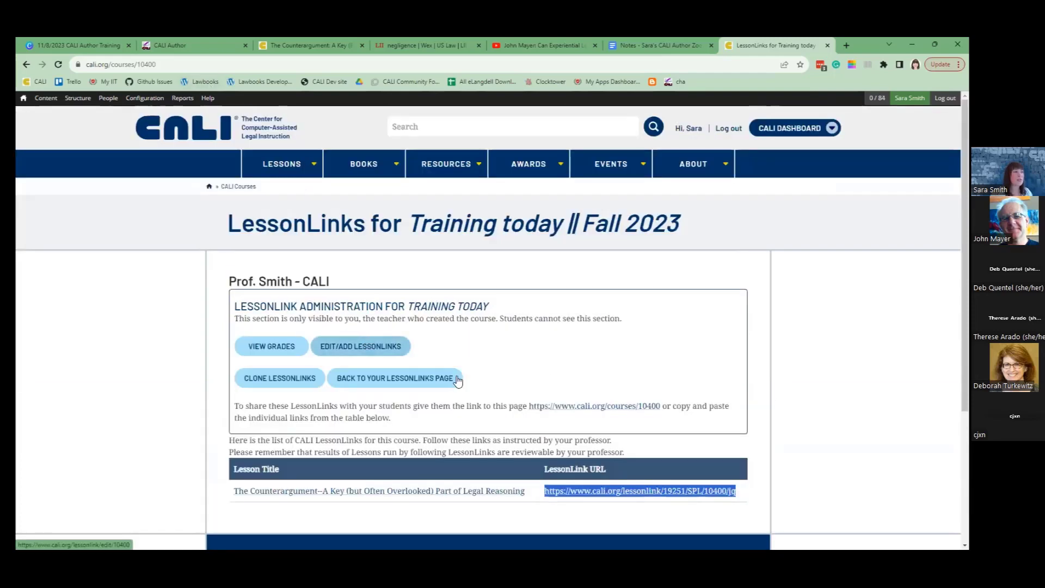
scroll(455, 381, "down", 2)
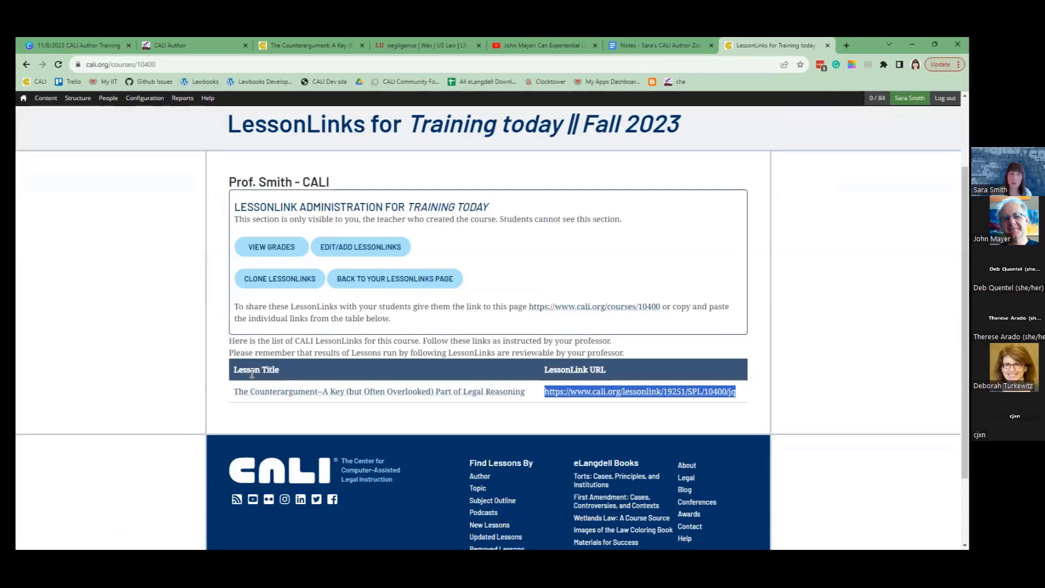
scroll(268, 349, "up", 3)
left_click_drag(420, 223, 693, 238)
scroll(395, 329, "down", 3)
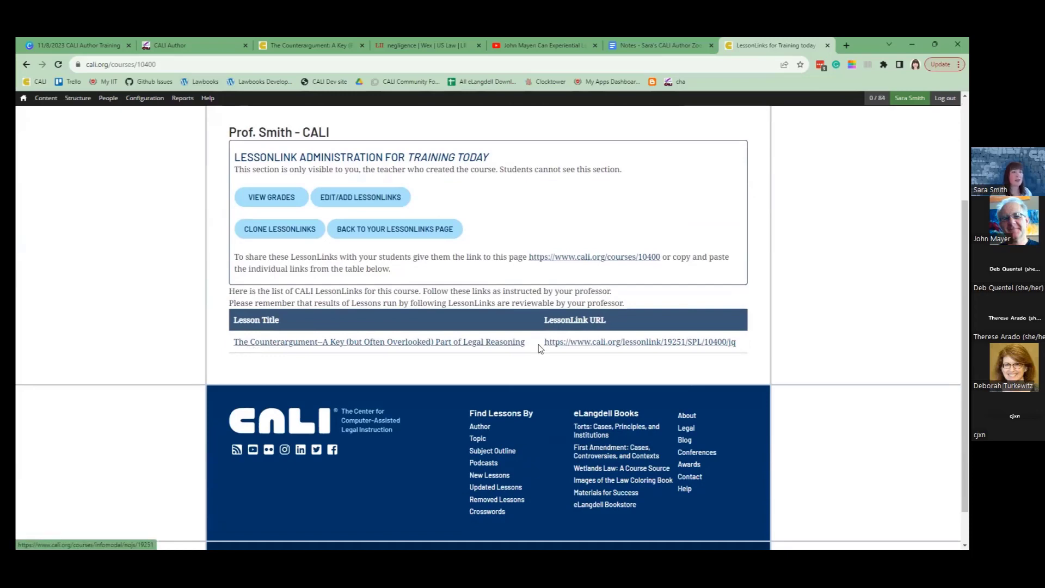
left_click_drag(736, 342, 544, 343)
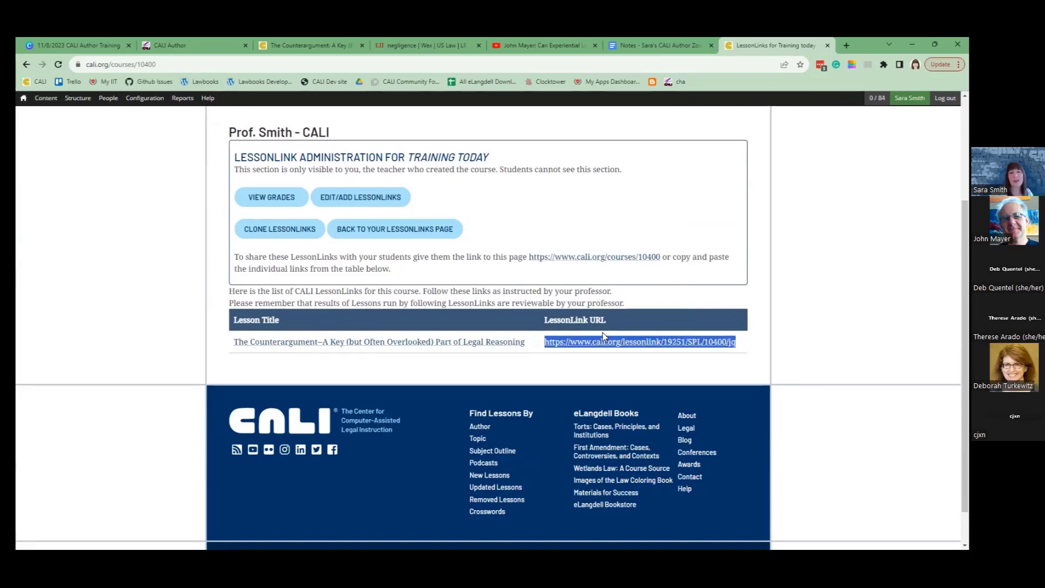
Step: Review the current LessonLinks and courses and open the student grades for the Counterargument lesson in CALI Author Training
scroll(730, 299, "up", 3)
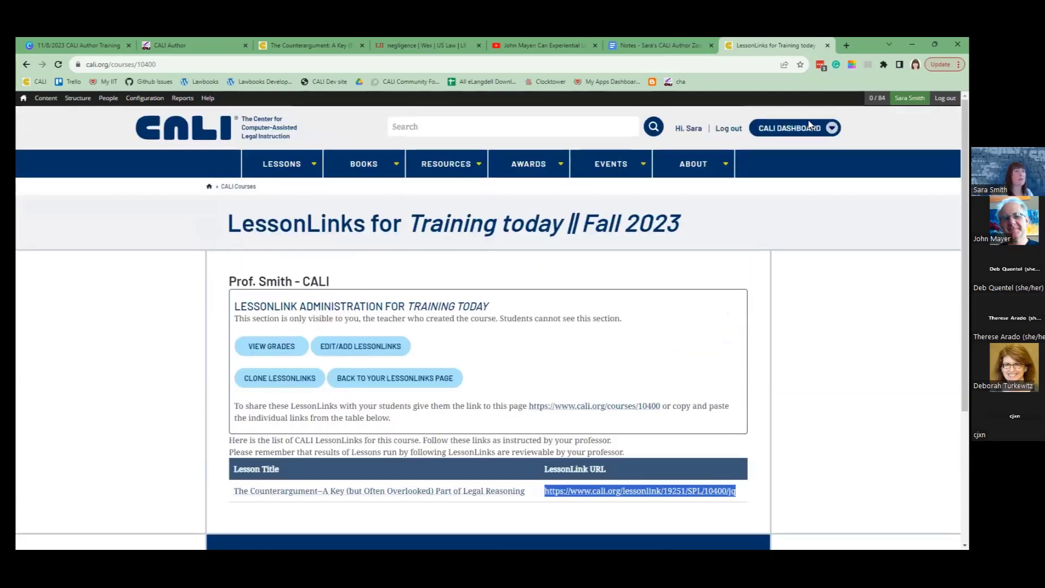
mouse_move(810, 126)
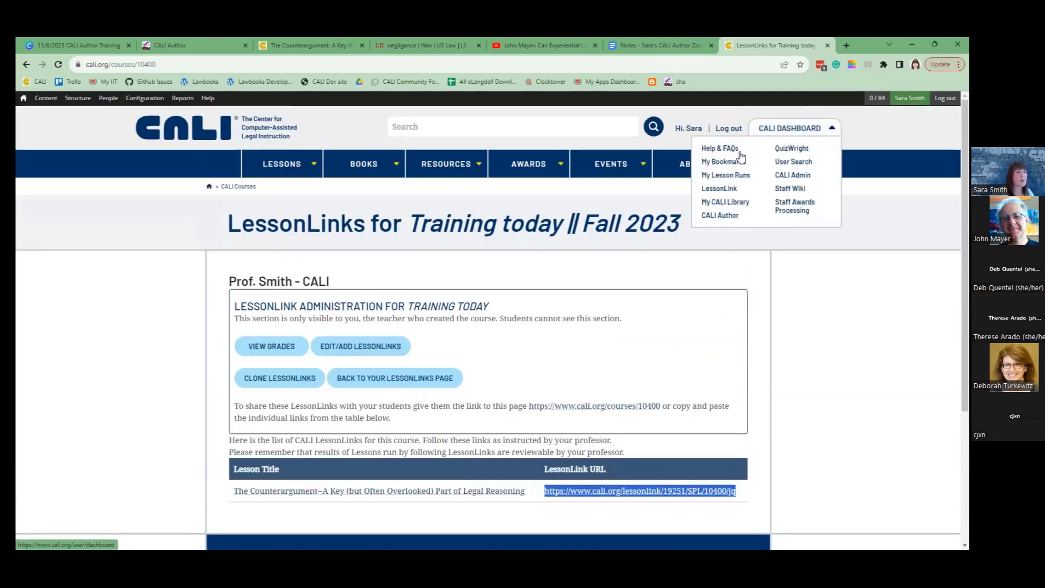
left_click(710, 190)
scroll(634, 378, "down", 3)
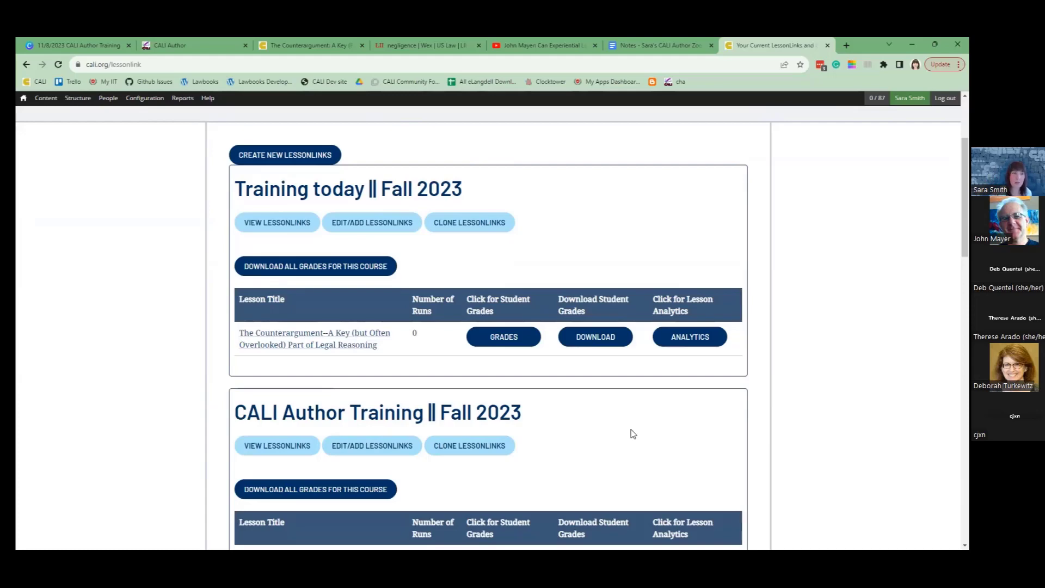
scroll(114, 365, "down", 3)
scroll(114, 365, "down", 3)
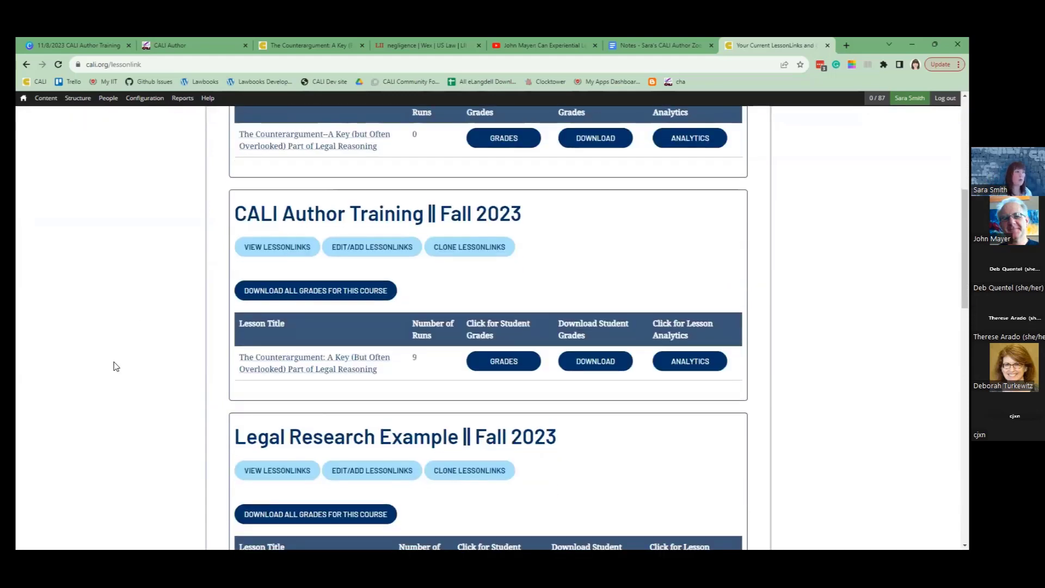
scroll(114, 369, "up", 2)
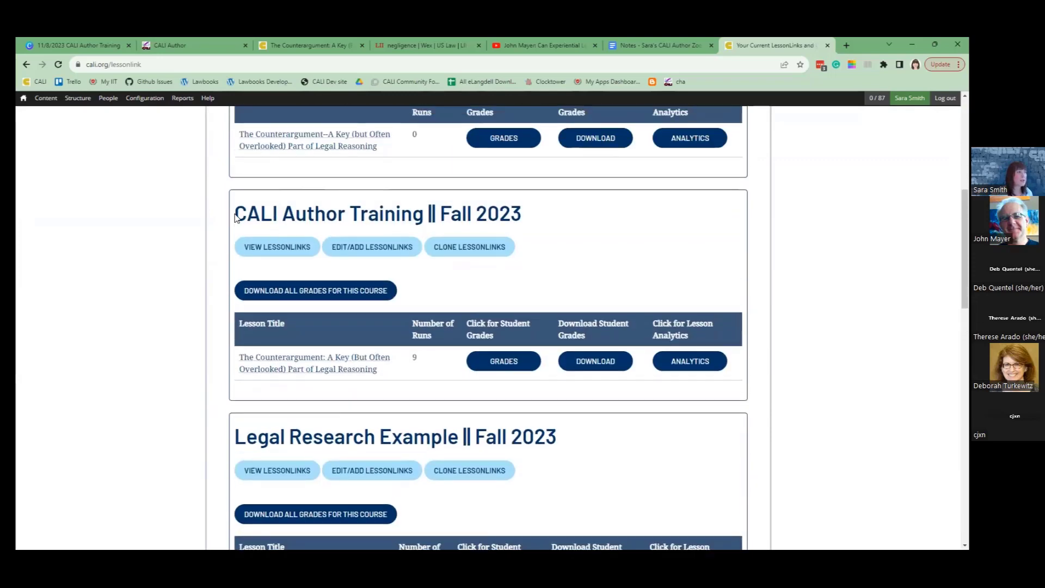
left_click_drag(234, 214, 426, 215)
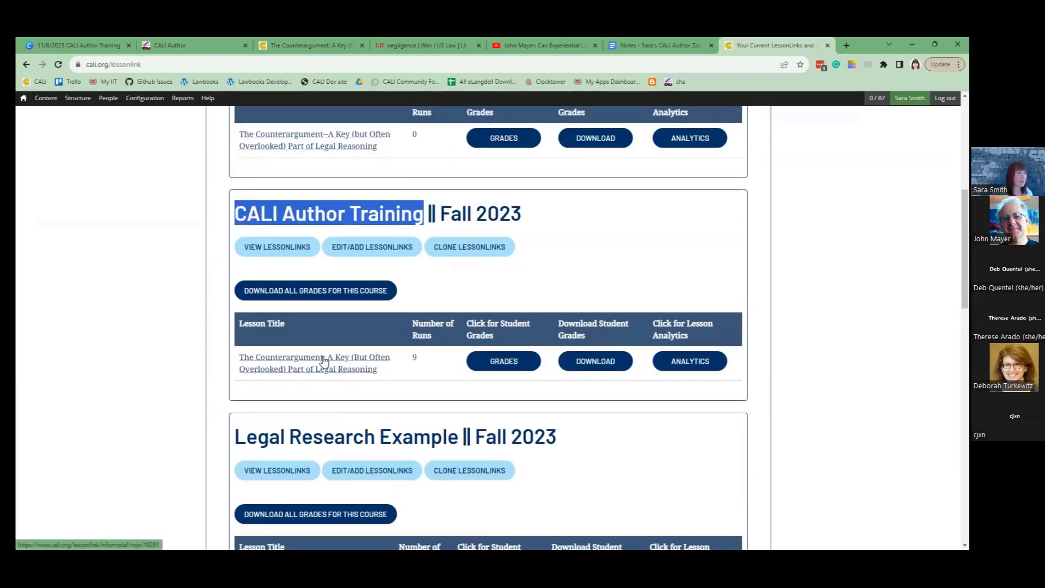
left_click(504, 361)
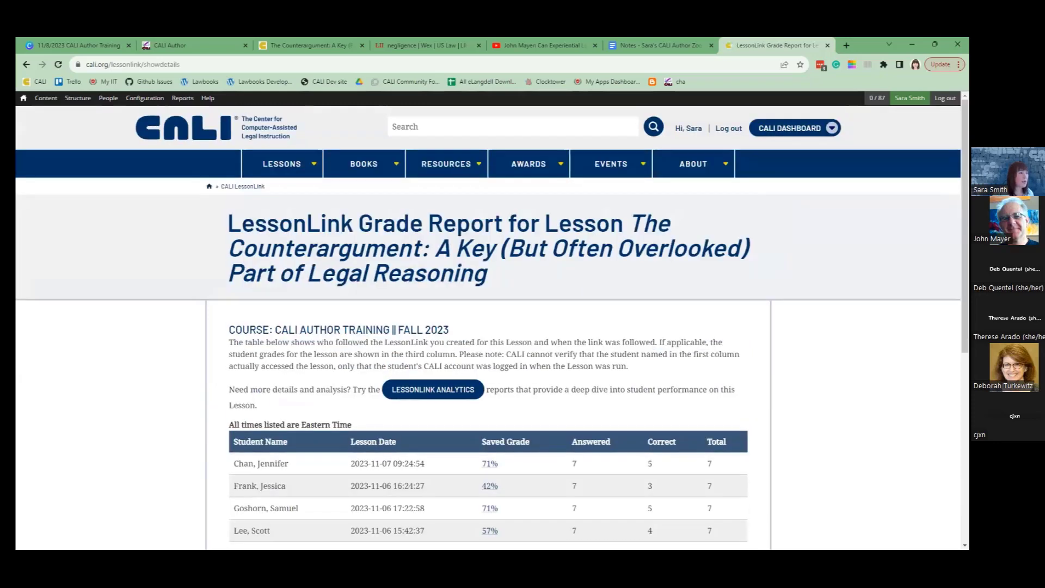
Step: Examine the LessonLink grade report, highlighting the two runs in the last rows of the table
scroll(843, 335, "down", 5)
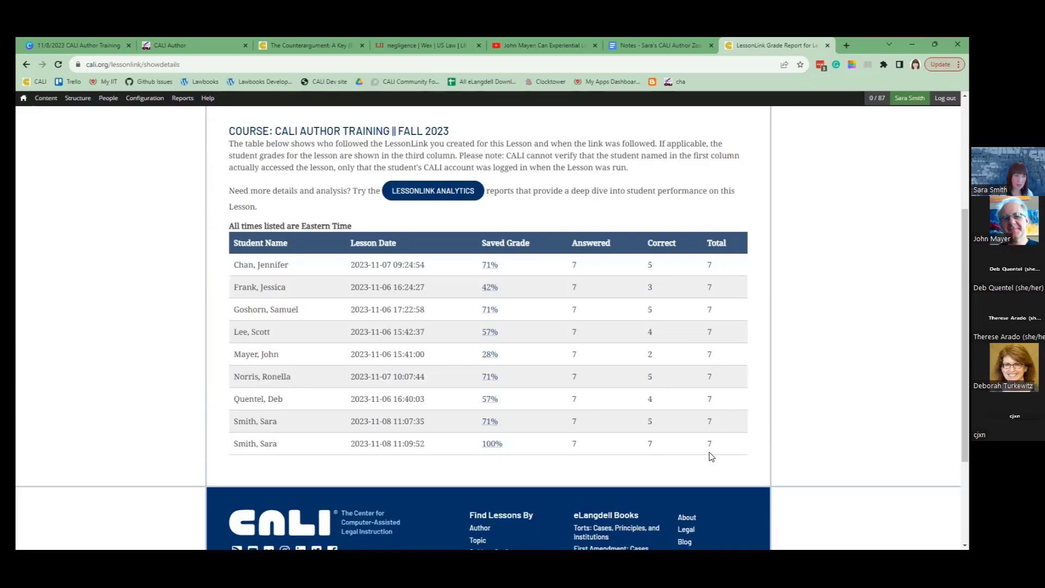
left_click_drag(233, 417, 833, 435)
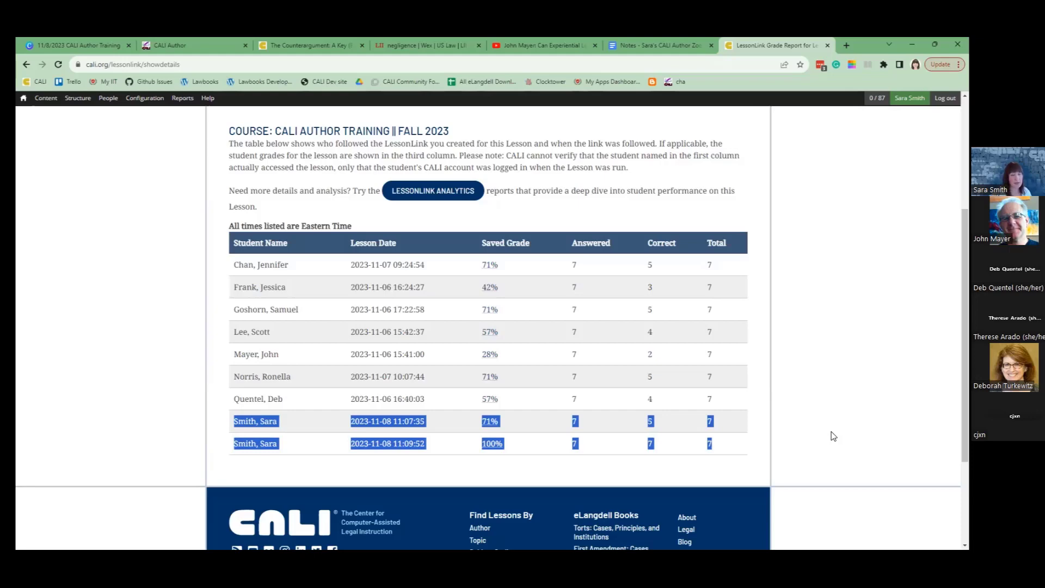
scroll(173, 343, "up", 2)
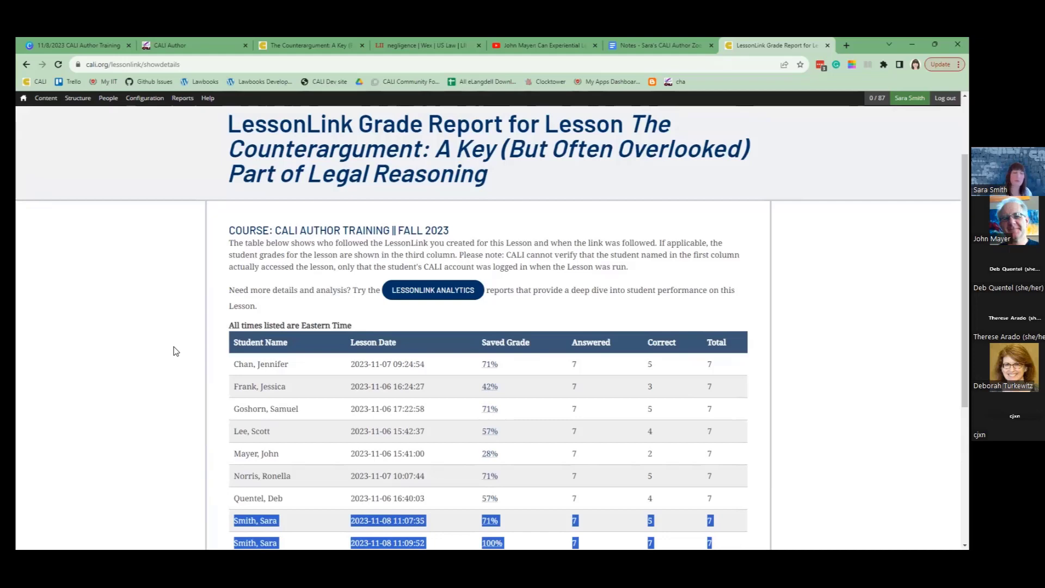
scroll(177, 335, "down", 3)
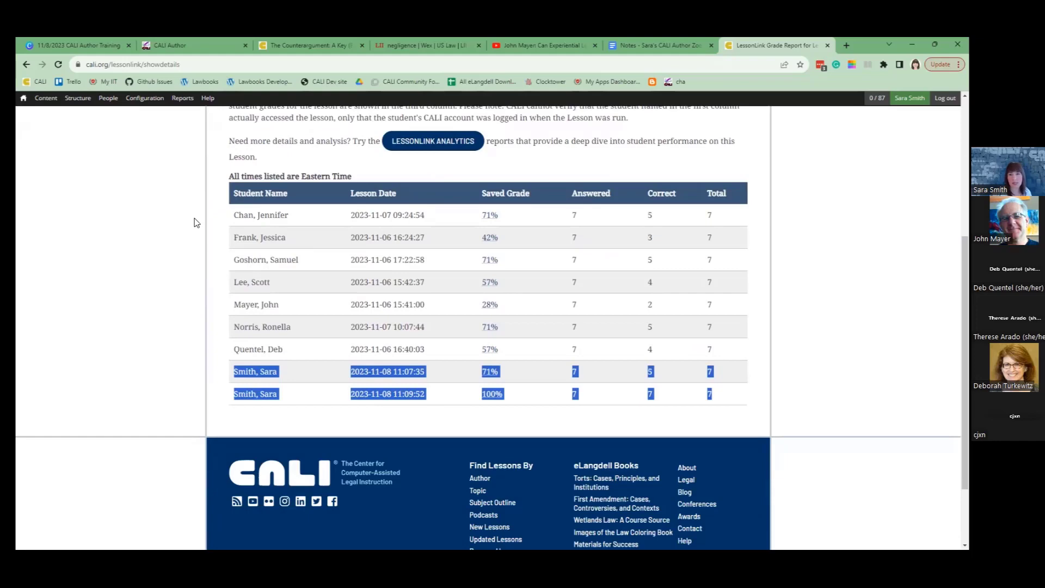
Step: Open the LessonLink Analytics report for the Counterargument lesson and review its Student Performance table
scroll(185, 223, "up", 2)
left_click(119, 265)
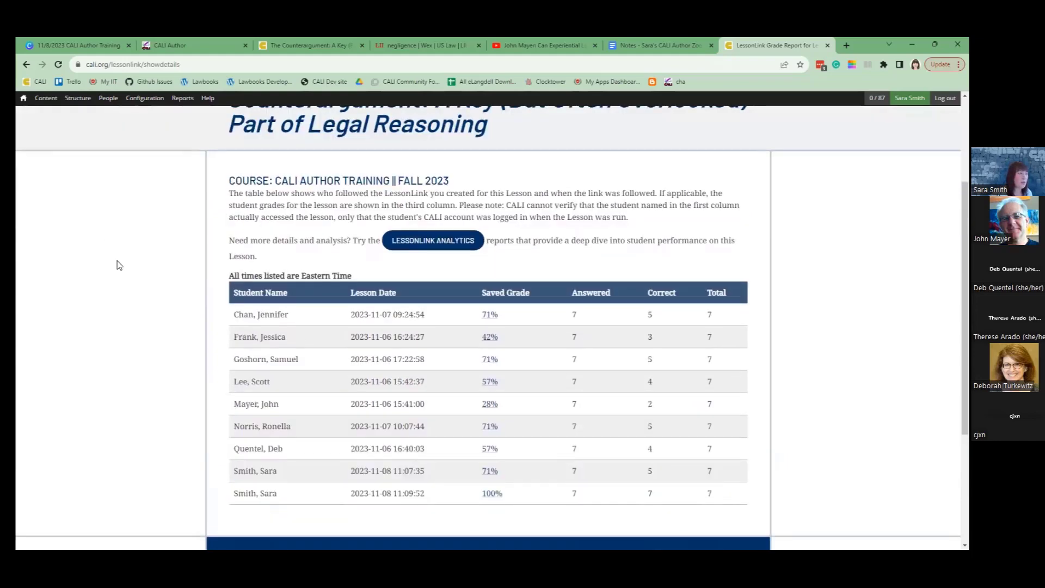
left_click(442, 241)
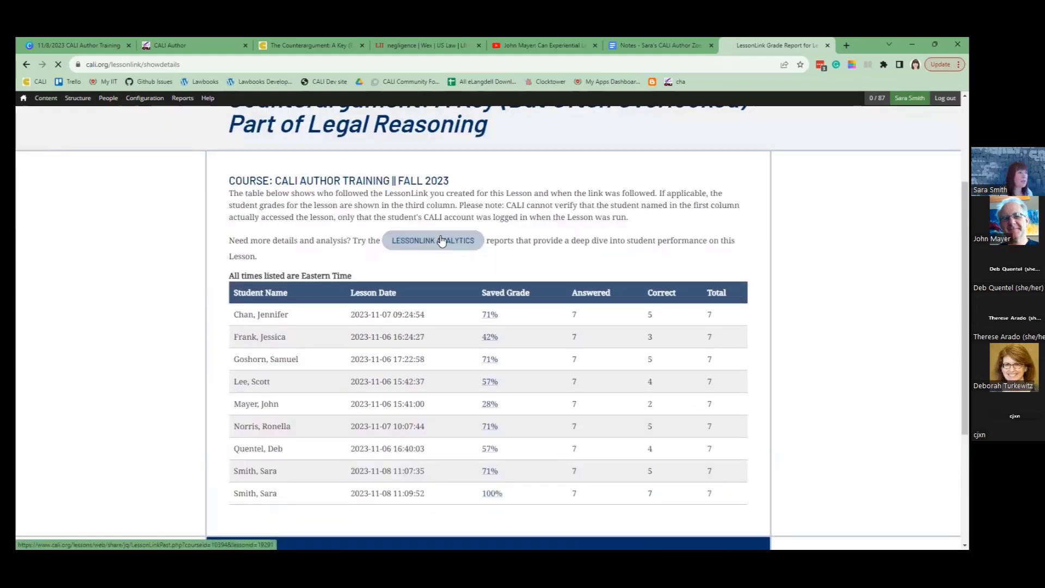
scroll(762, 259, "down", 2)
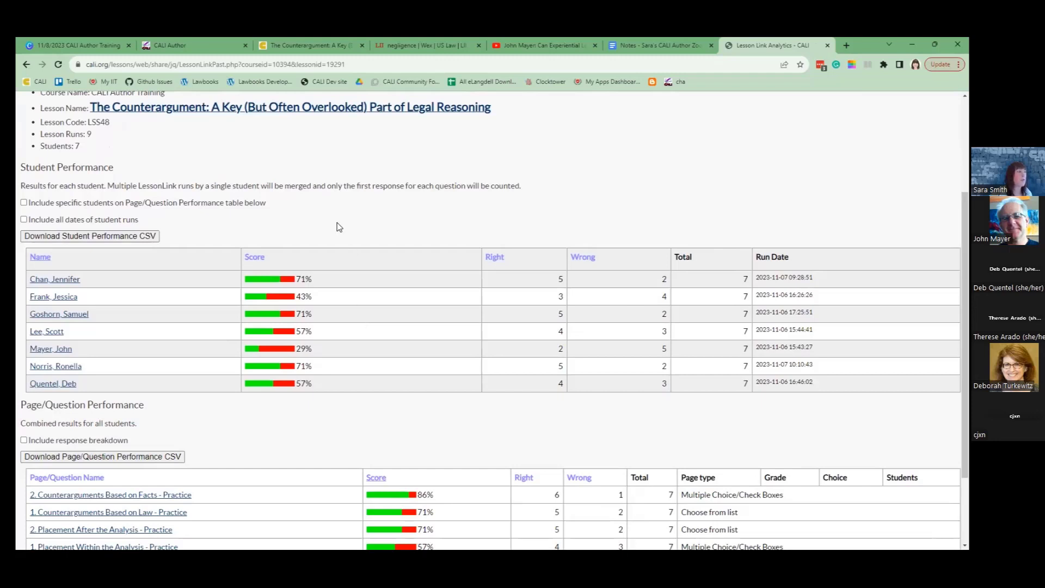
Step: Examine the Page/Question Performance table, highlighting the "Counterarguments Based on Facts - Practice" and "Counterarguments Based on Law - Practice" names
scroll(338, 225, "down", 1)
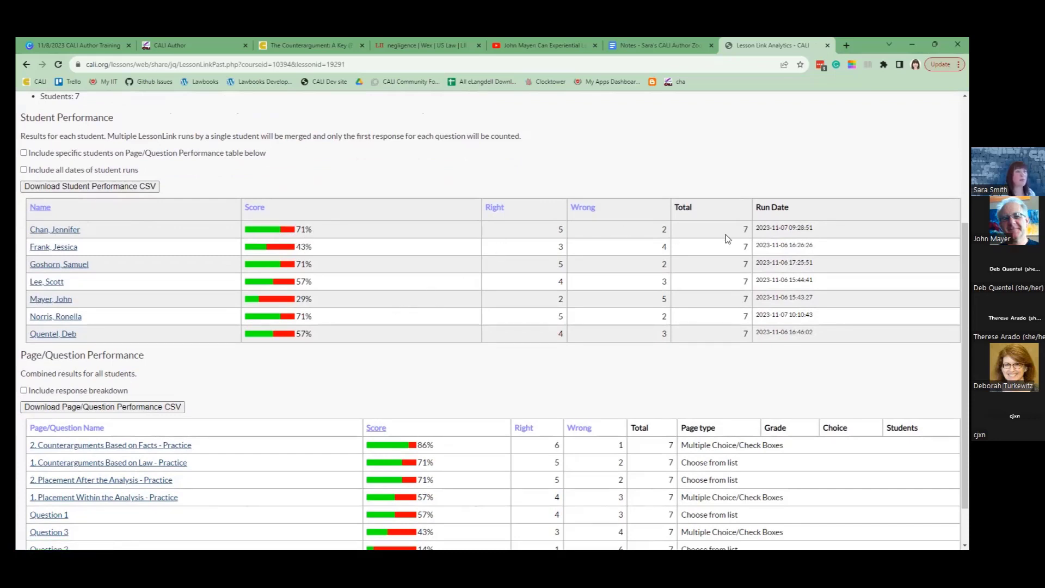
scroll(727, 239, "down", 2)
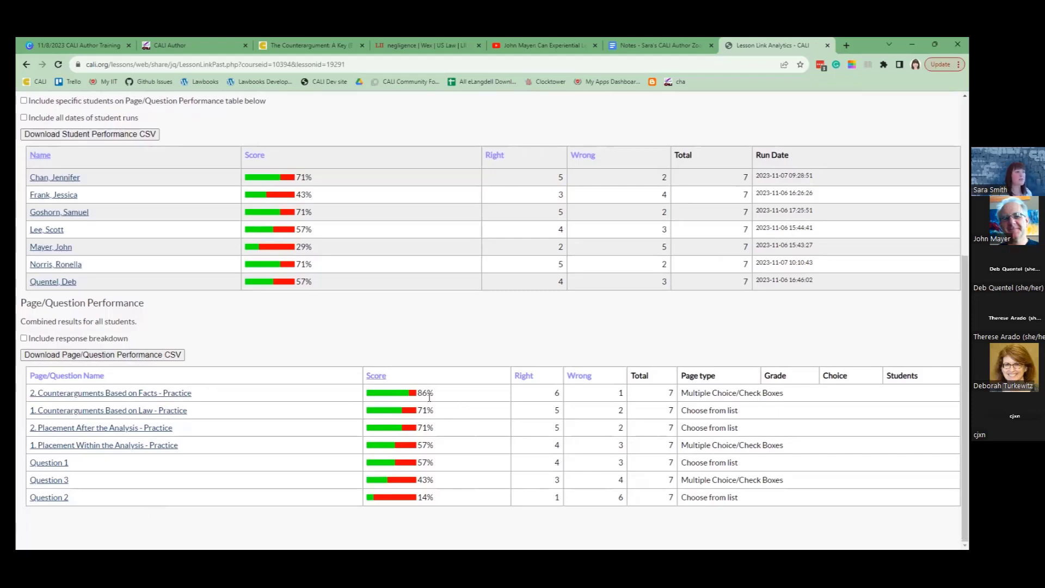
left_click_drag(215, 398, 30, 394)
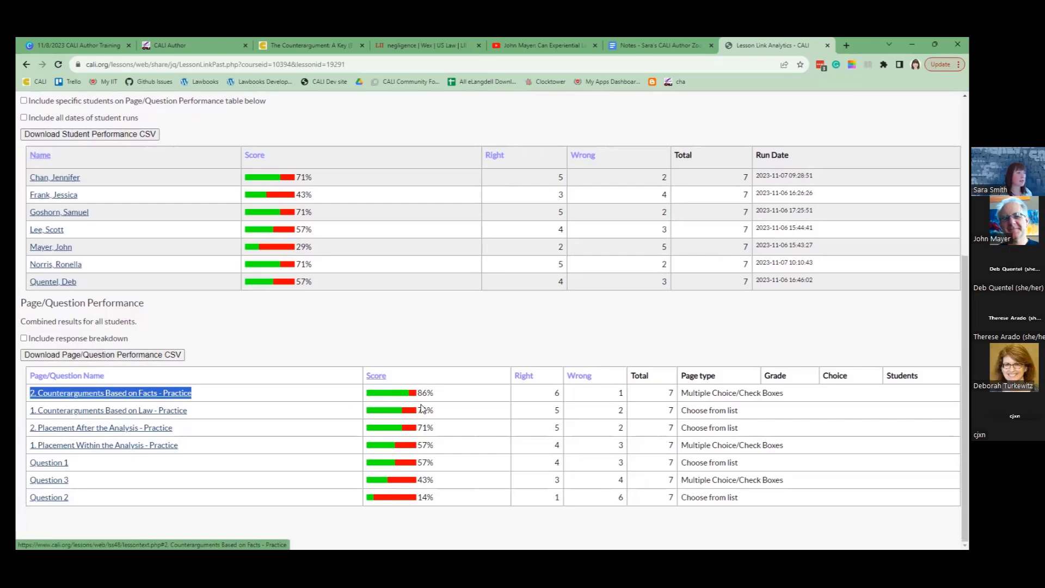
left_click_drag(207, 413, 28, 412)
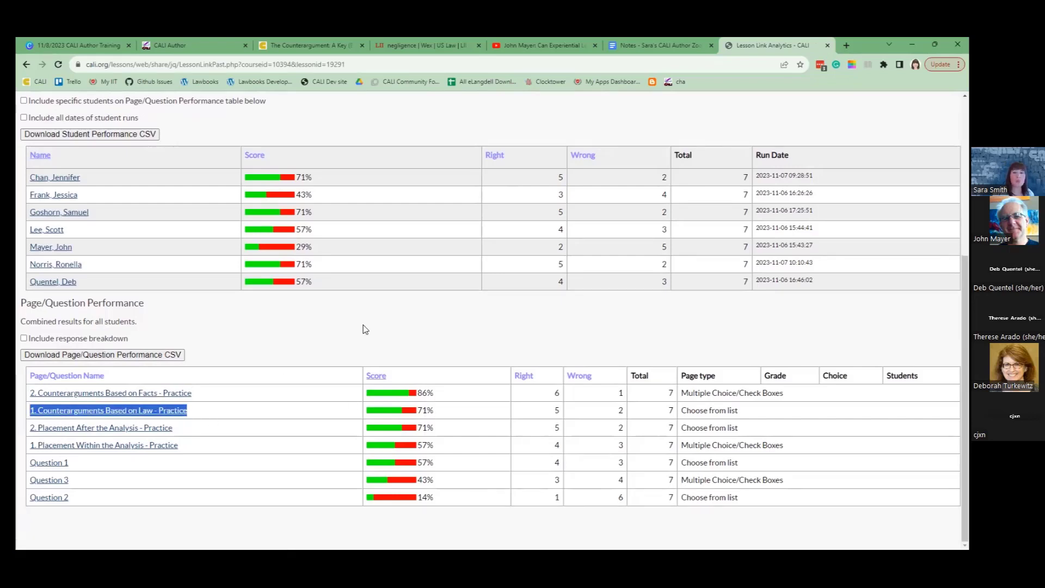
Step: Include the response breakdown in the Page/Question Performance table and examine the choices for "Counterarguments Based on Law - Practice"
left_click(24, 340)
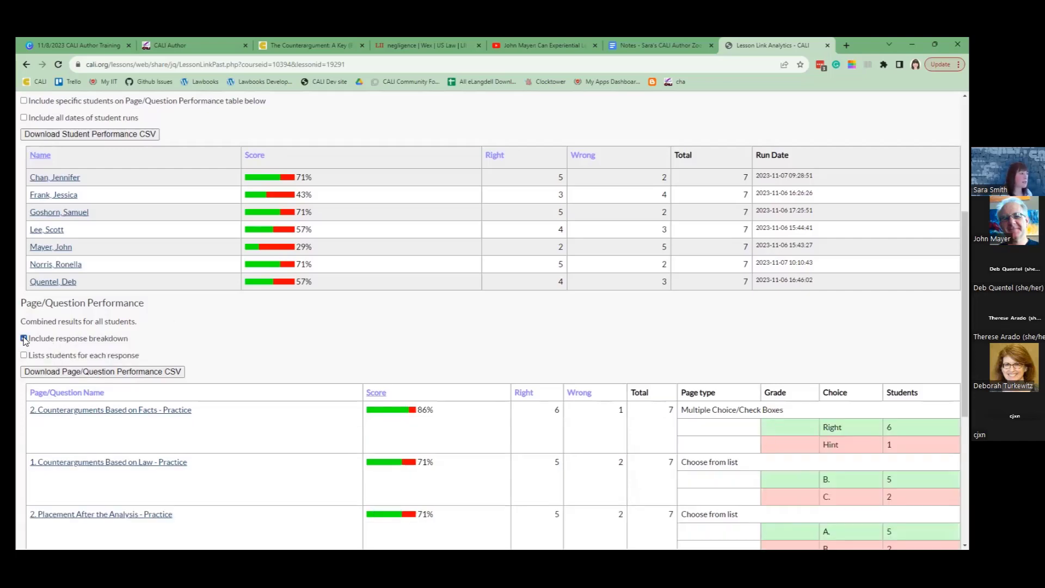
scroll(595, 361, "down", 3)
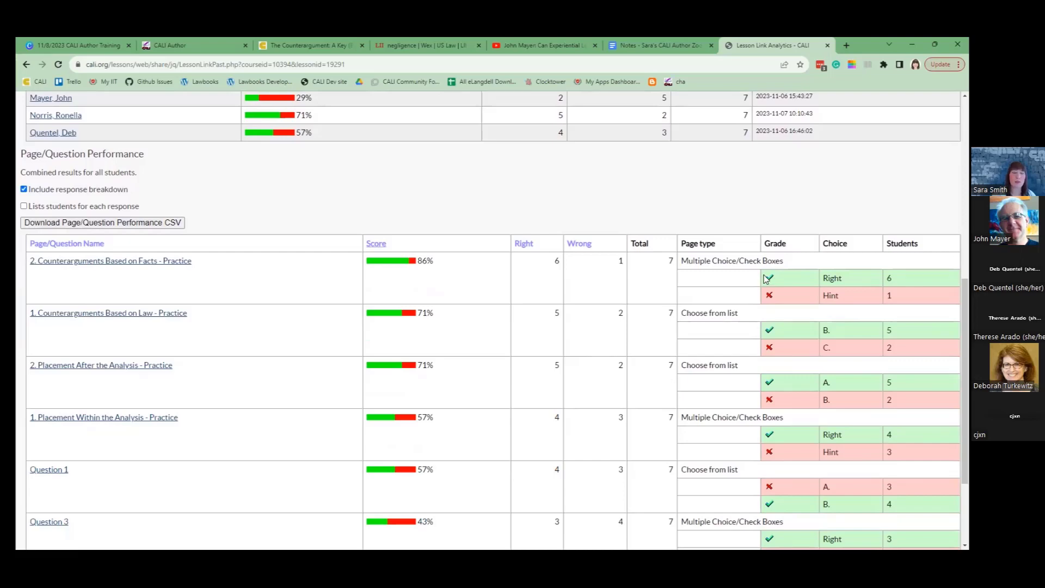
scroll(490, 321, "down", 3)
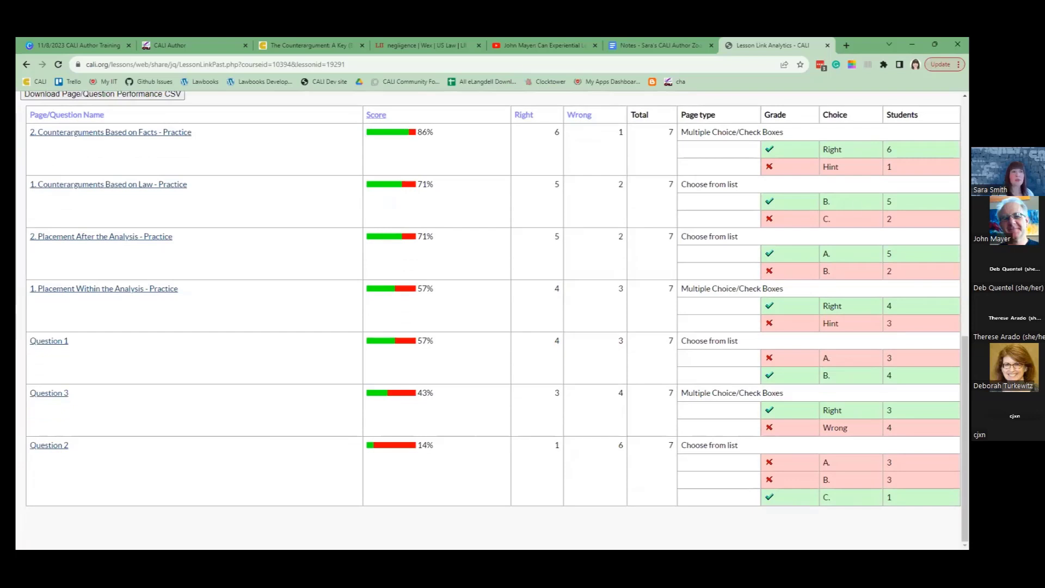
double_click(890, 202)
double_click(826, 202)
left_click(782, 208)
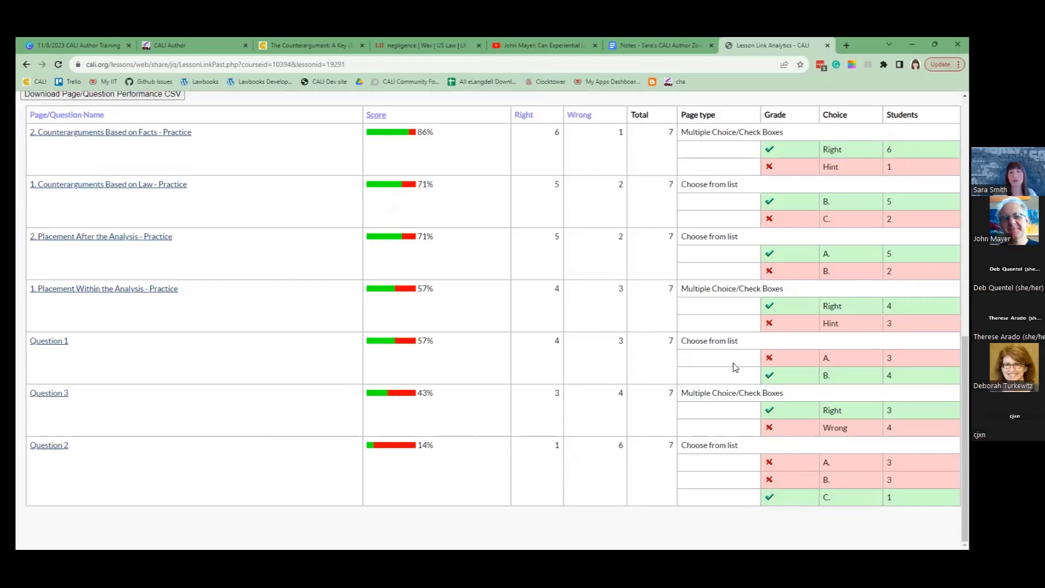
Step: List the students for each response and review the breakdown, highlighting those who answered "Counterarguments Based on Facts - Practice" right
scroll(732, 369, "up", 3)
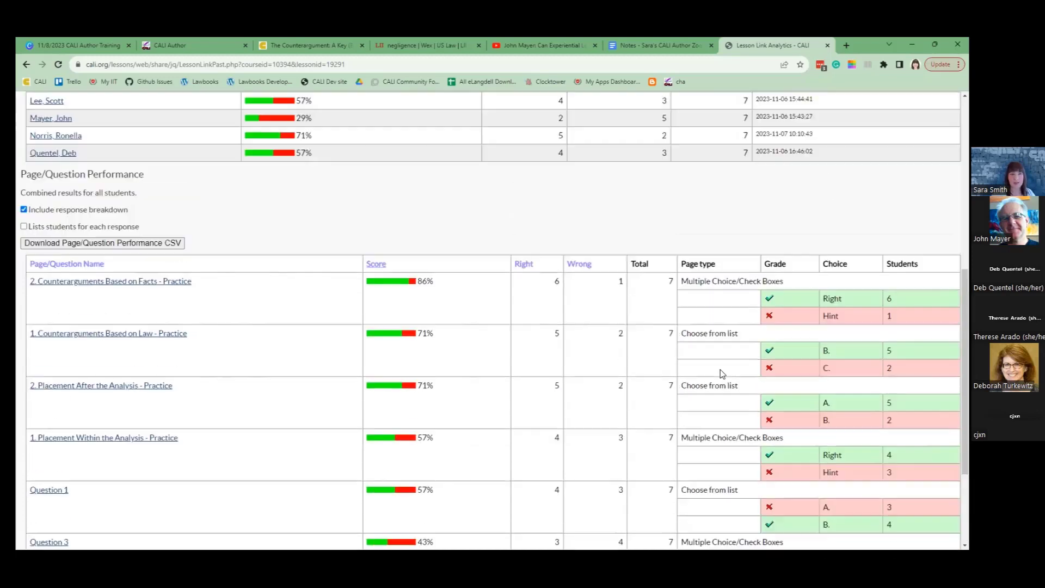
left_click(24, 226)
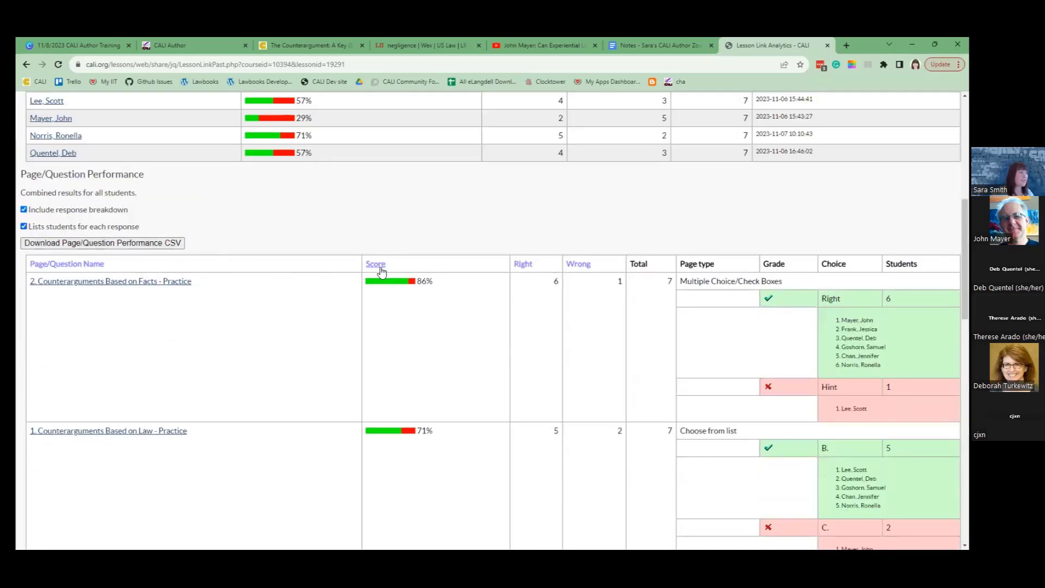
scroll(384, 274, "down", 2)
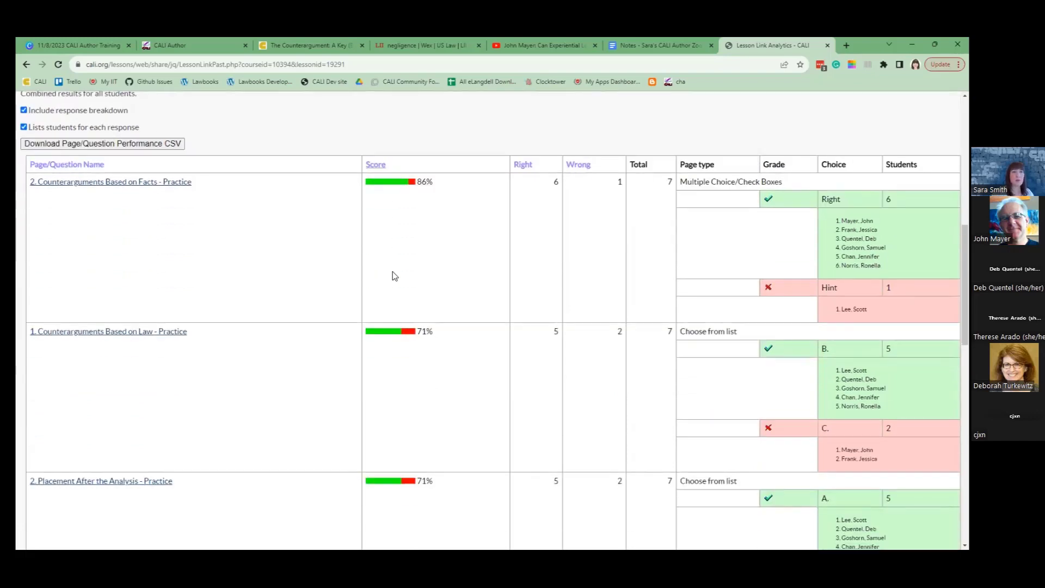
left_click_drag(882, 266, 843, 220)
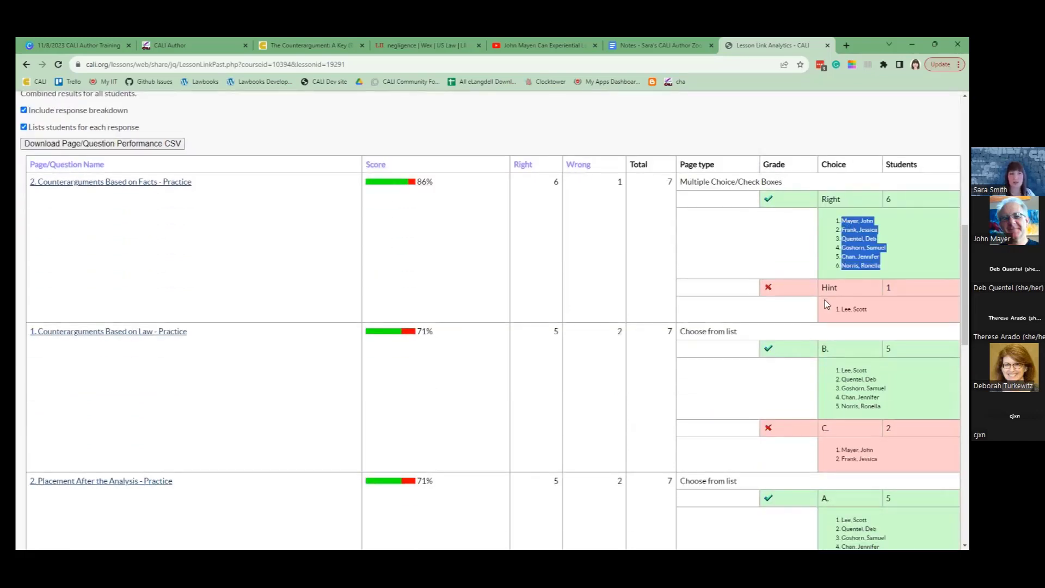
scroll(825, 299, "down", 10)
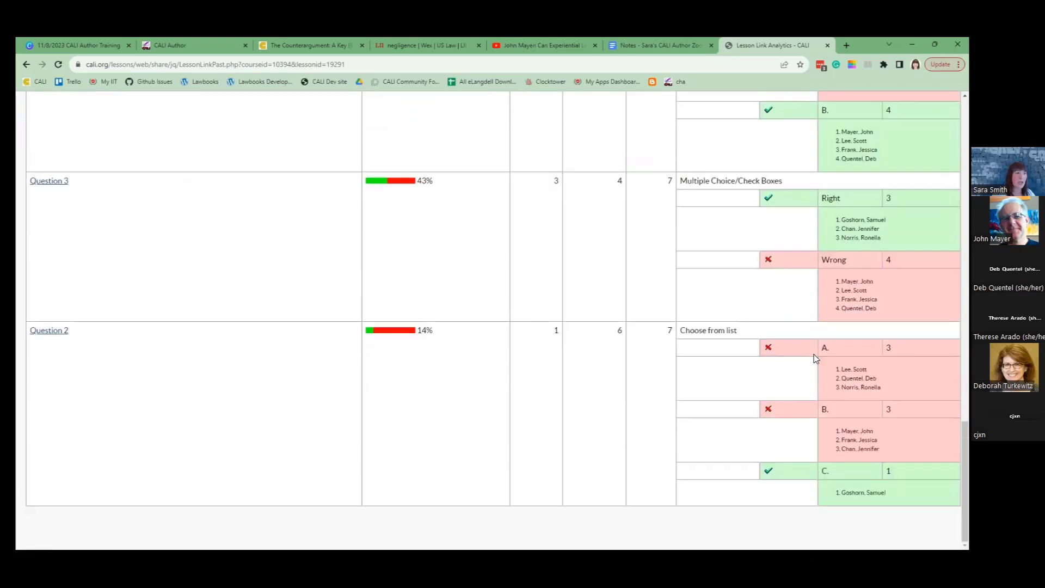
scroll(815, 351, "up", 15)
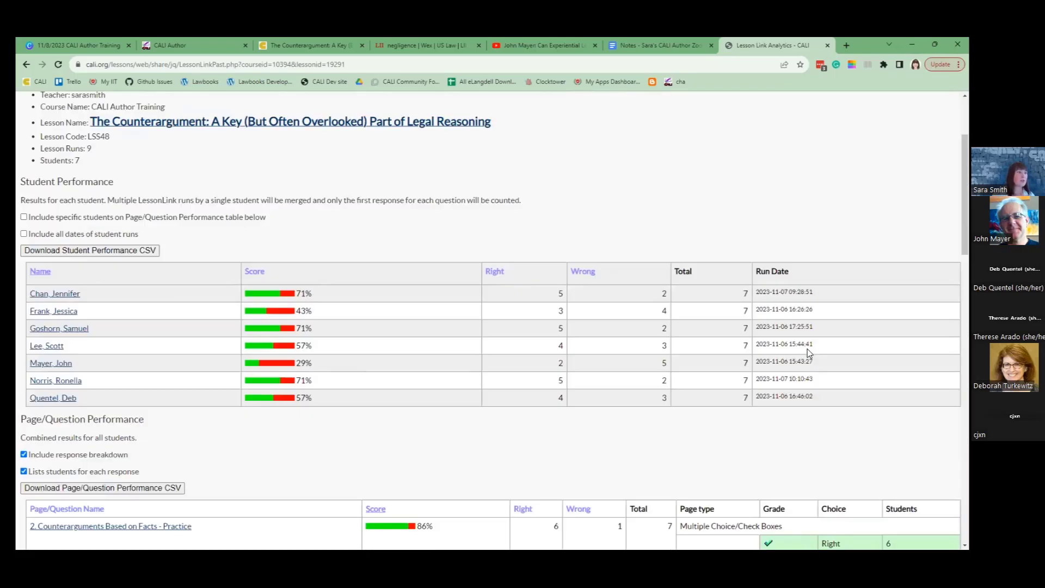